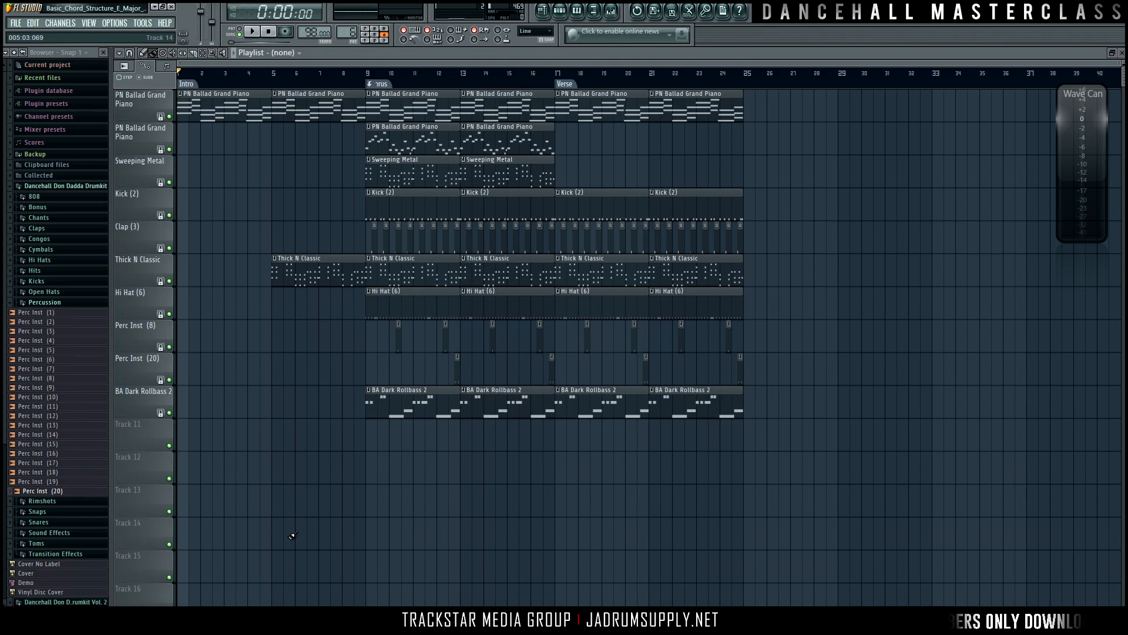
Play the arrangement from the beginning to hear the intro, and collapse the Percussion sample folder
key("space")
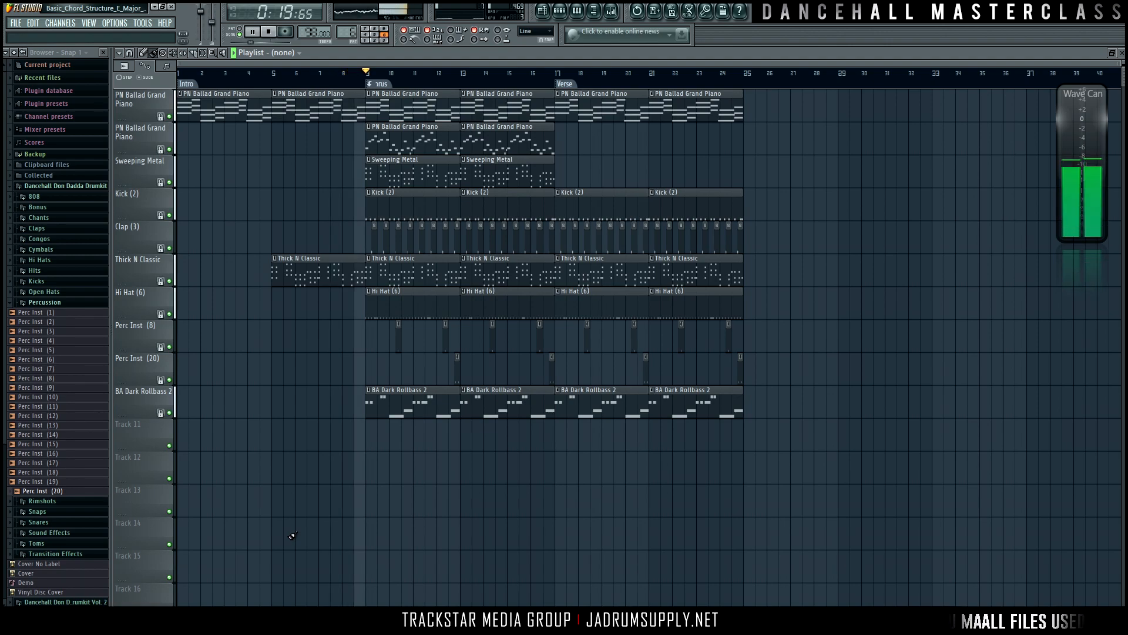
key("space")
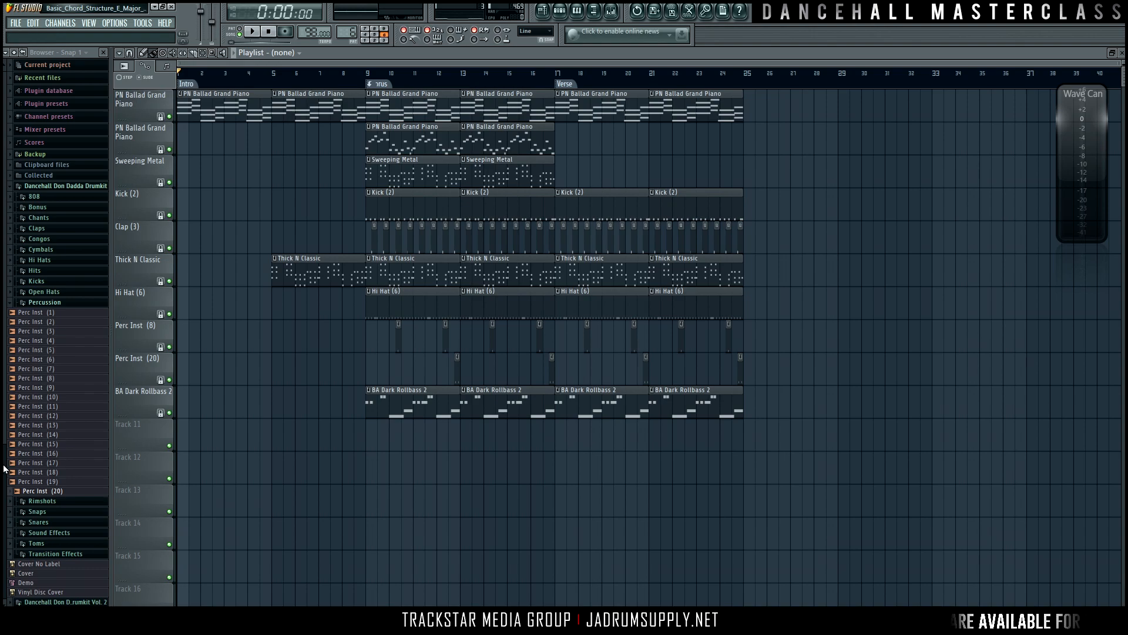
left_click(47, 303)
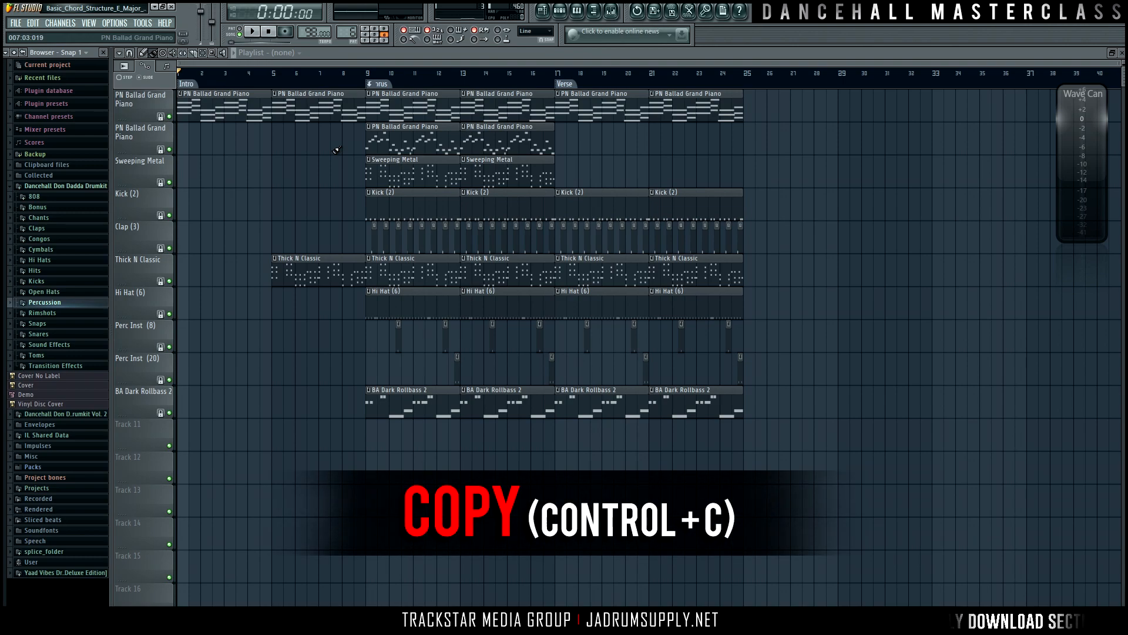
key("space")
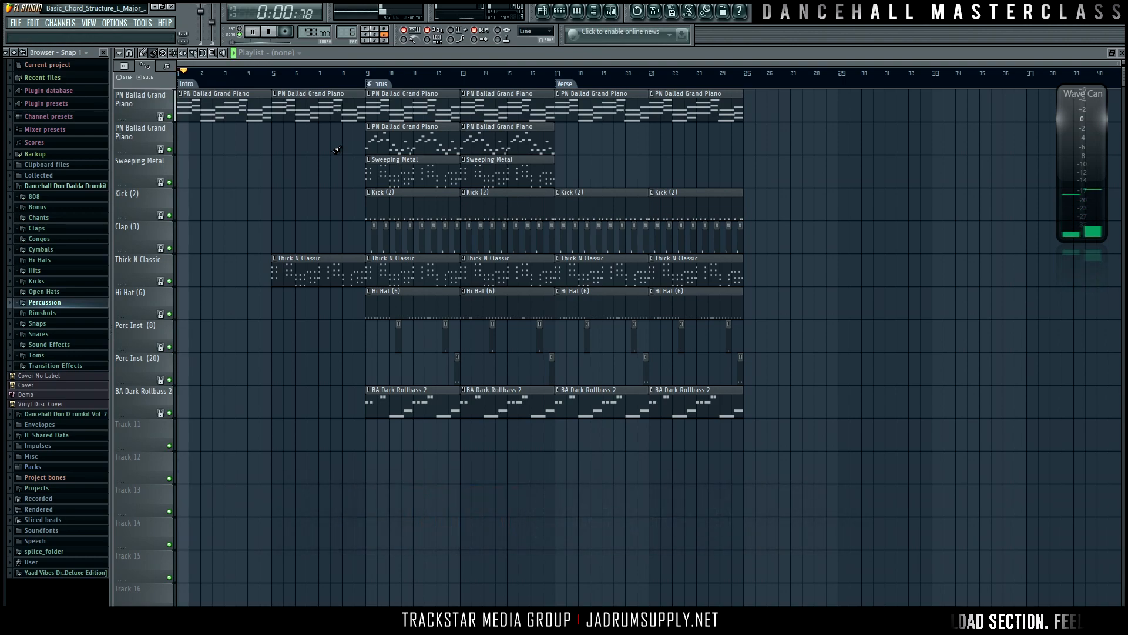
key("space")
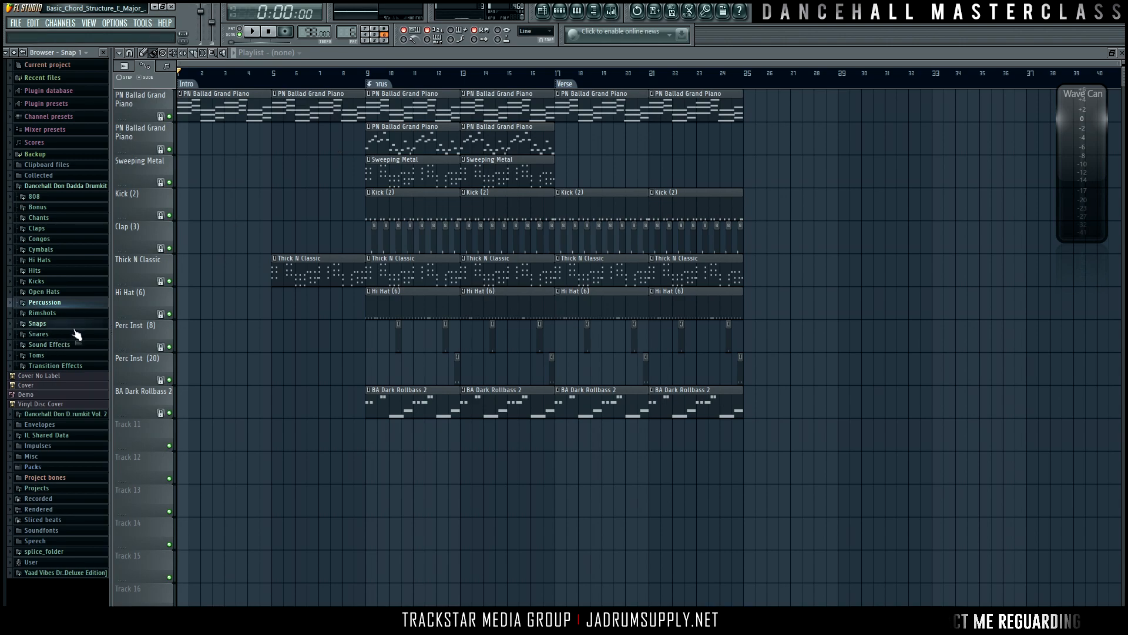
Expand the Transition Effects sample folder and audition Transition FX (1) through (12), then replay Transition FX (9)
left_click(56, 366)
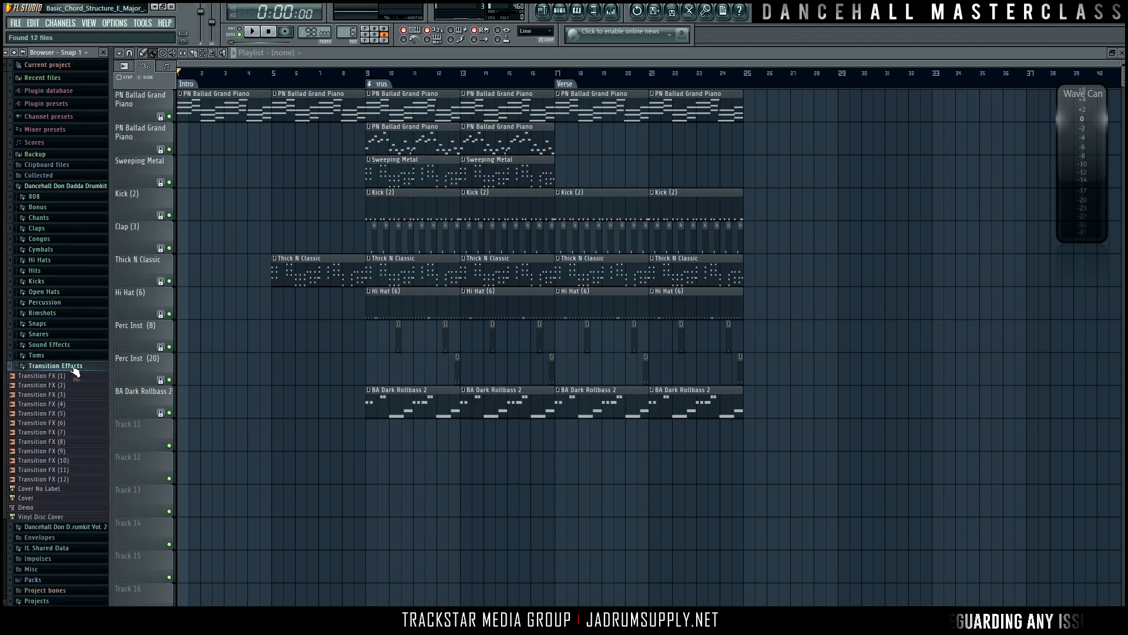
left_click(67, 378)
left_click(63, 386)
left_click(62, 395)
left_click(61, 405)
left_click(60, 416)
left_click(63, 424)
left_click(61, 434)
left_click(61, 443)
left_click(61, 453)
left_click(61, 462)
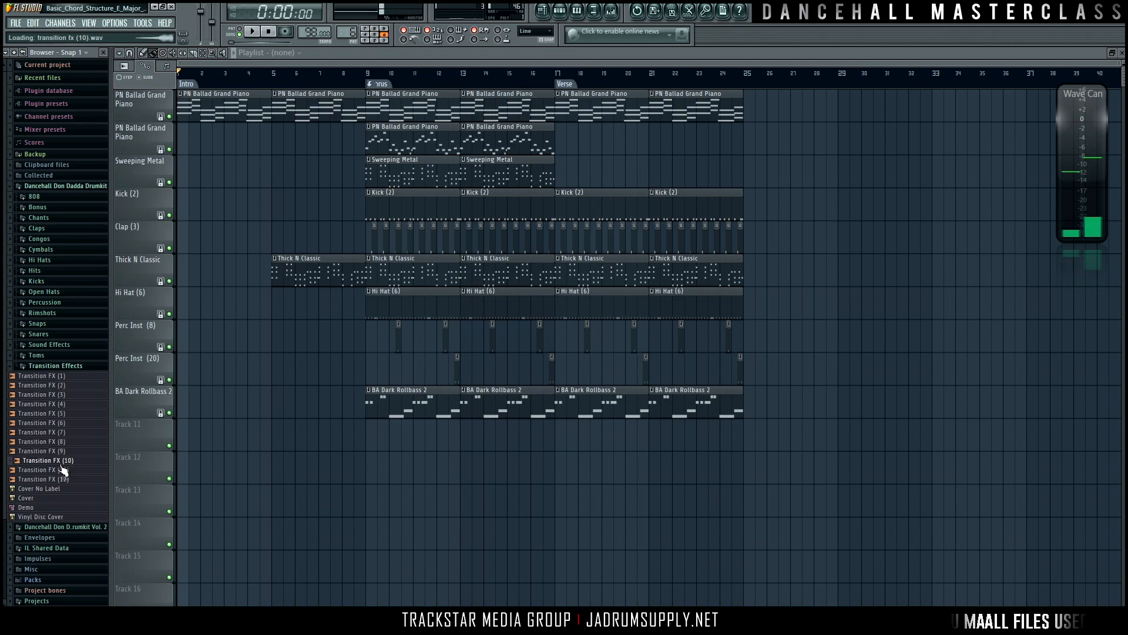
left_click(63, 470)
left_click(64, 480)
left_click(68, 451)
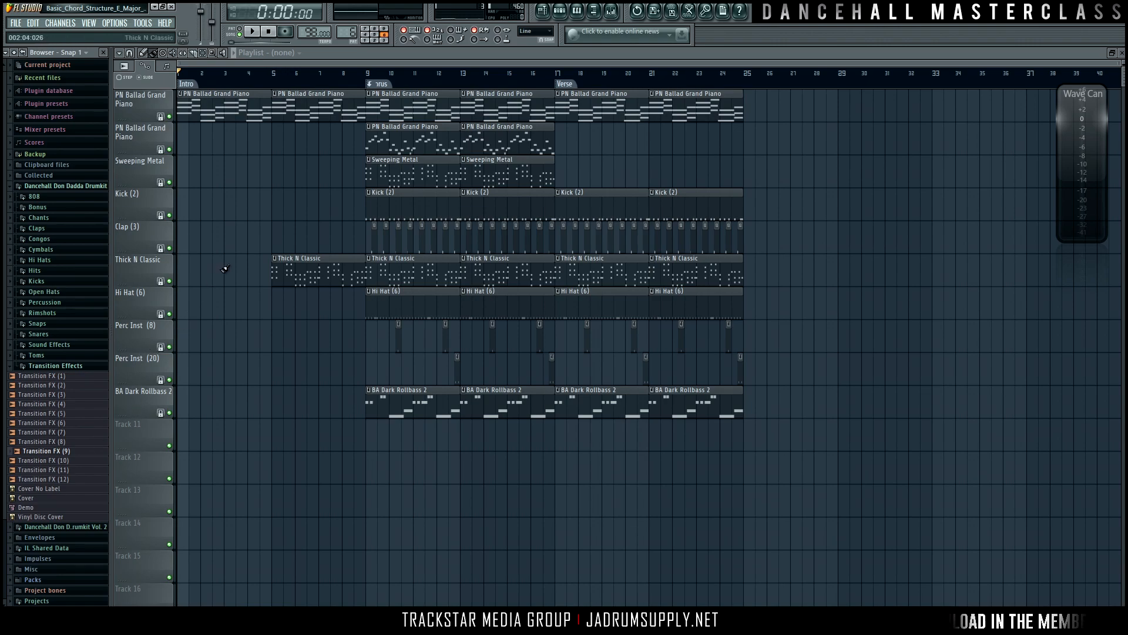
Preview Transition FX (1) and place it on Track 11 at bar 1 of the playlist
left_click(92, 376)
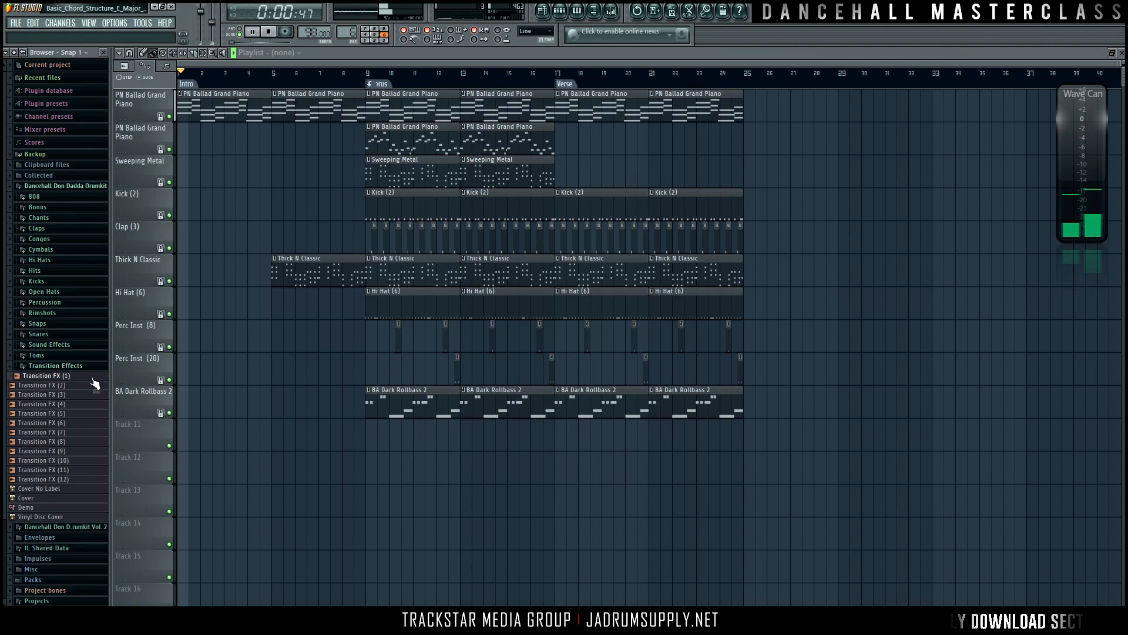
left_click_drag(92, 382, 183, 438)
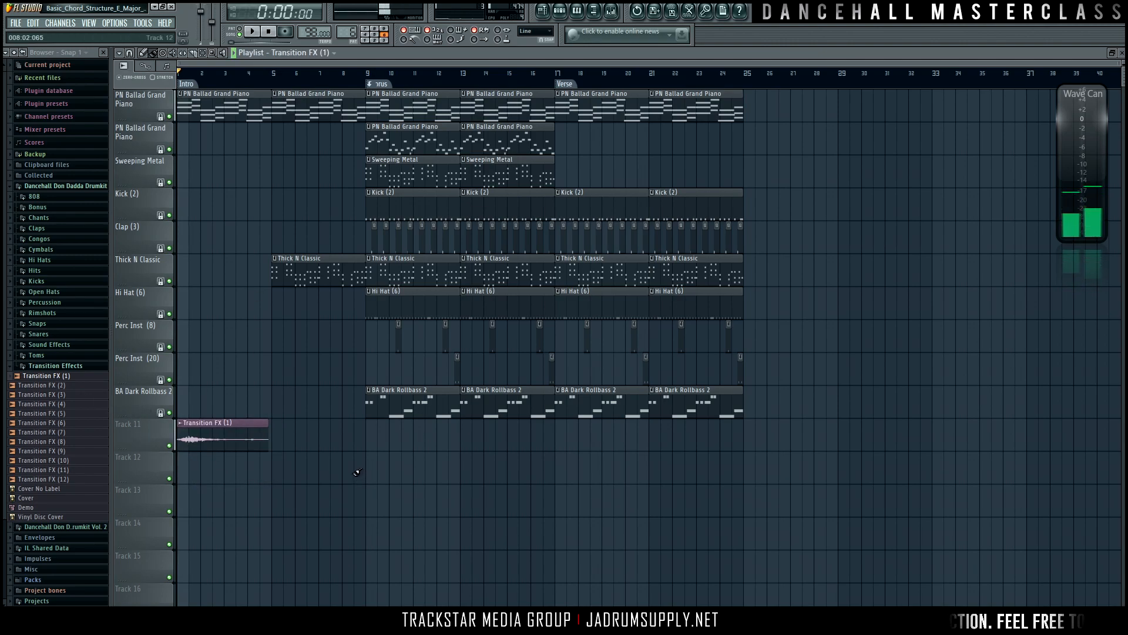
In the channel settings of Transition FX (1), set time stretching to Auto mode with a length of 4 bars
double_click(223, 440)
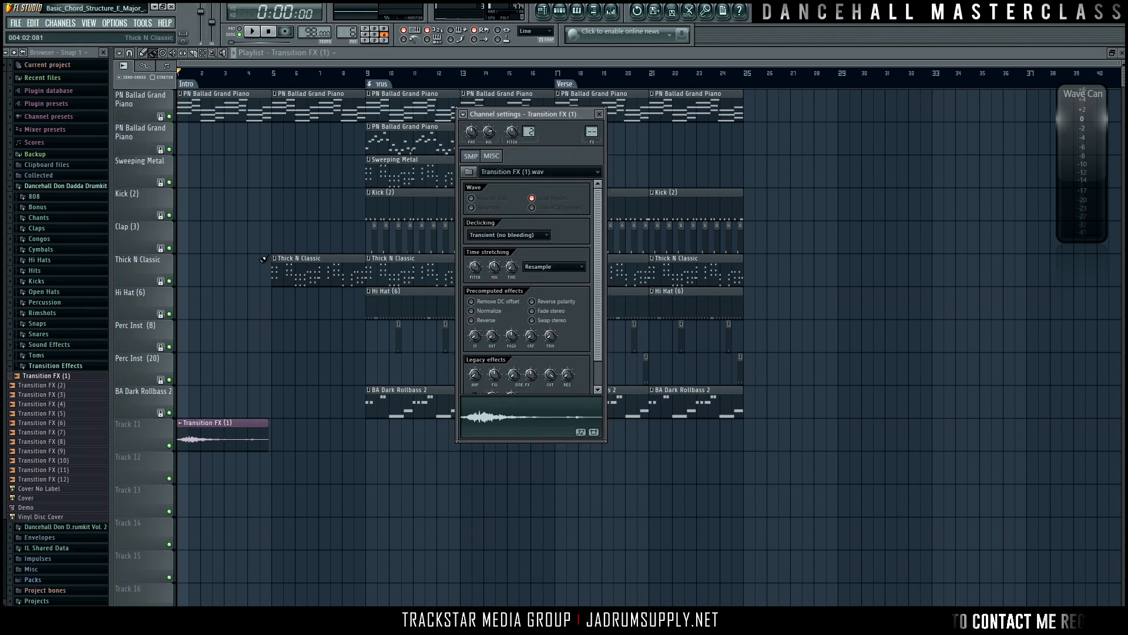
scroll(242, 68, "up", 3)
left_click_drag(244, 64, 205, 63)
double_click(308, 440)
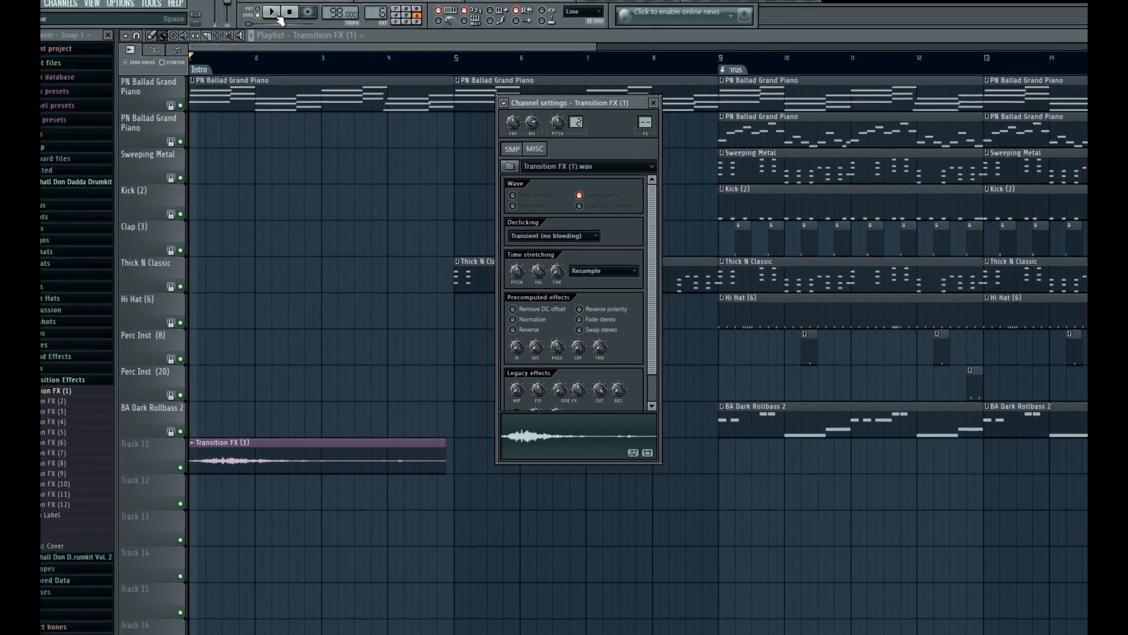
left_click(274, 14)
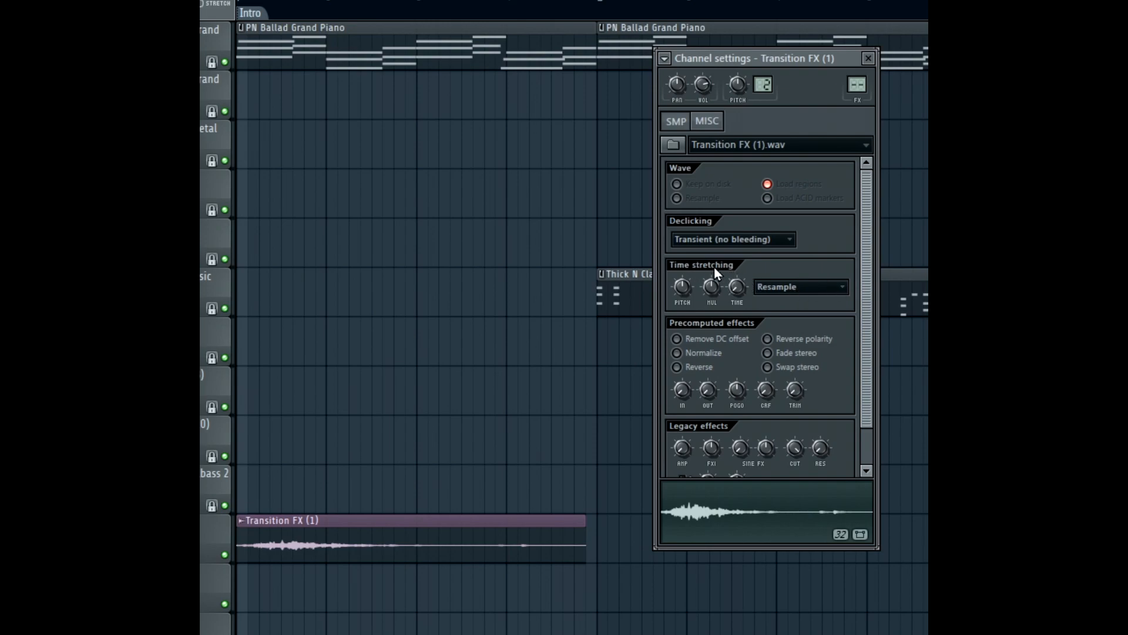
left_click(808, 284)
left_click(788, 470)
right_click(735, 284)
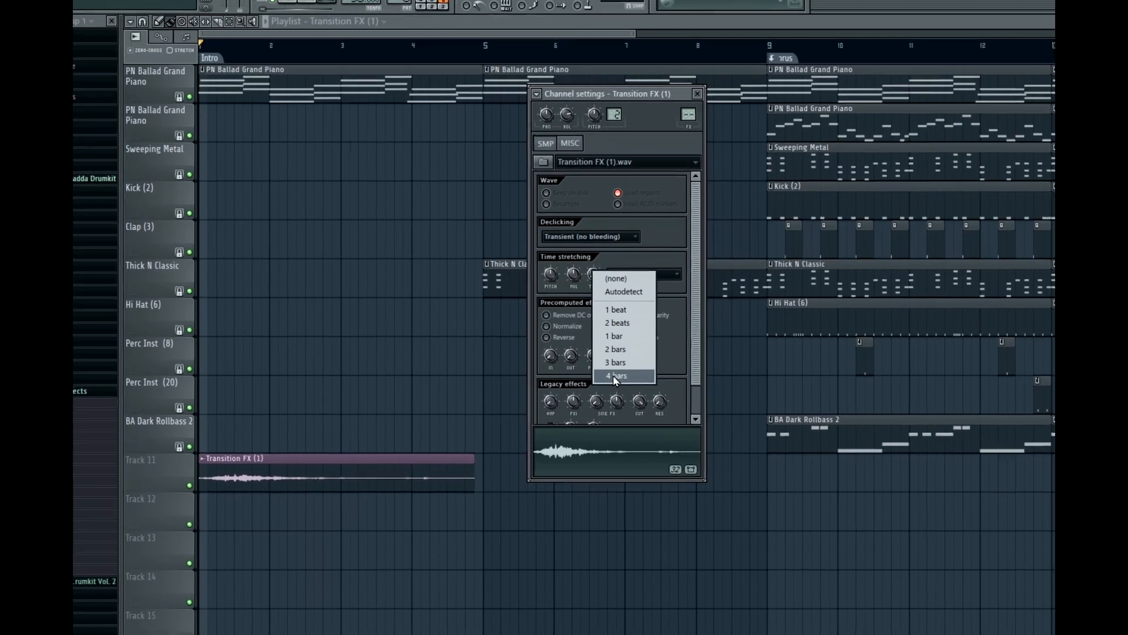
left_click(698, 398)
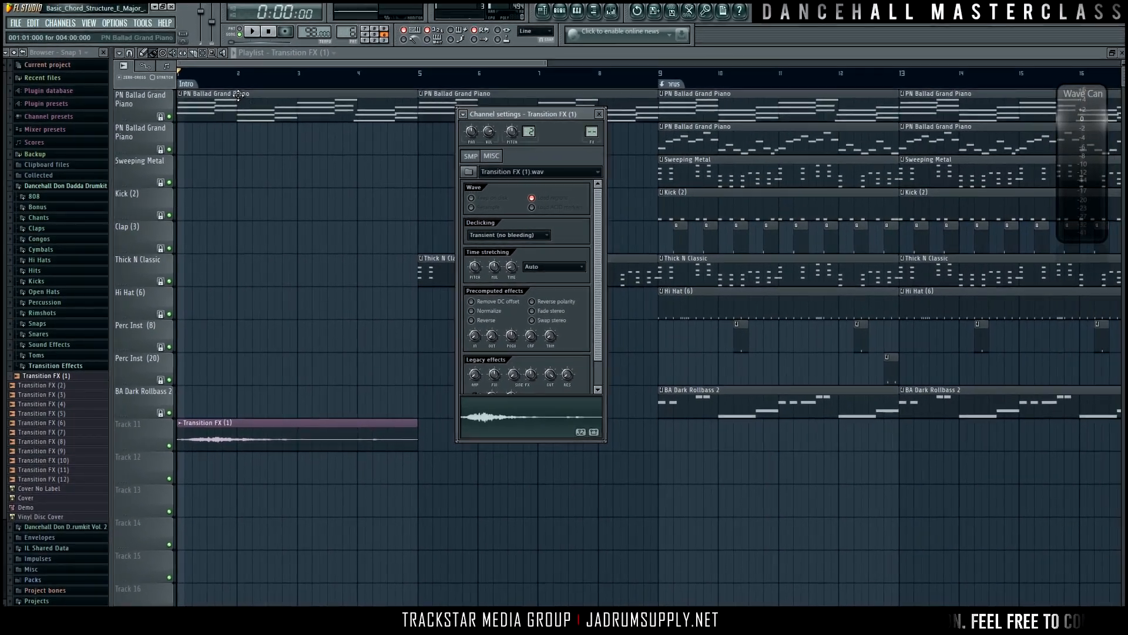
Select bar 1 and bar 2 in turn on the playlist timeline, and clear the selection
double_click(243, 76)
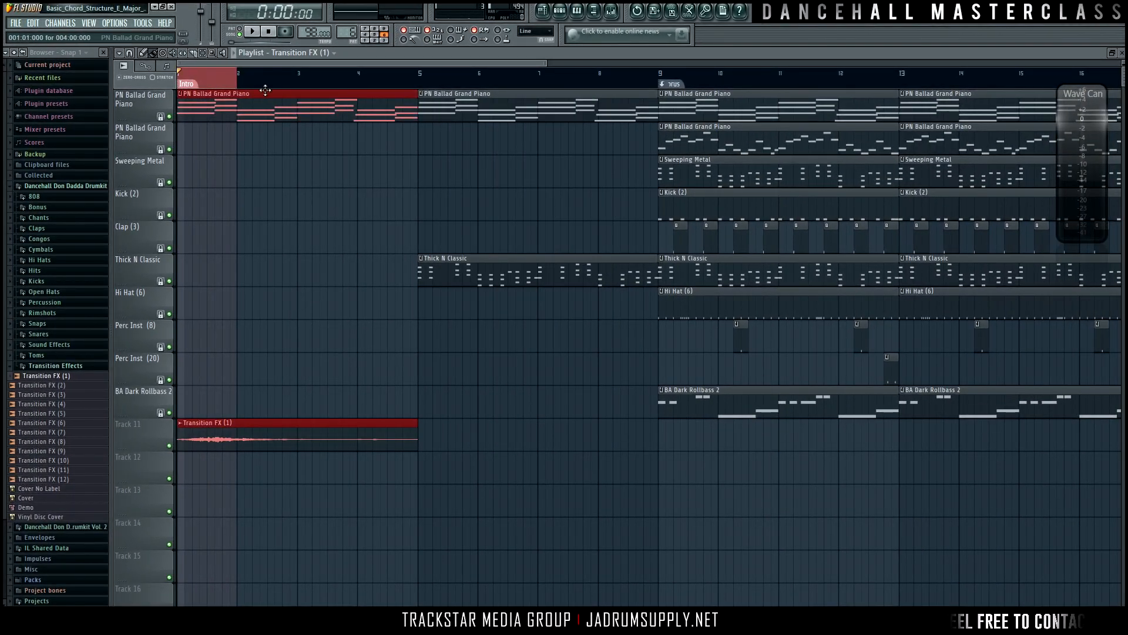
left_click_drag(298, 86, 238, 82)
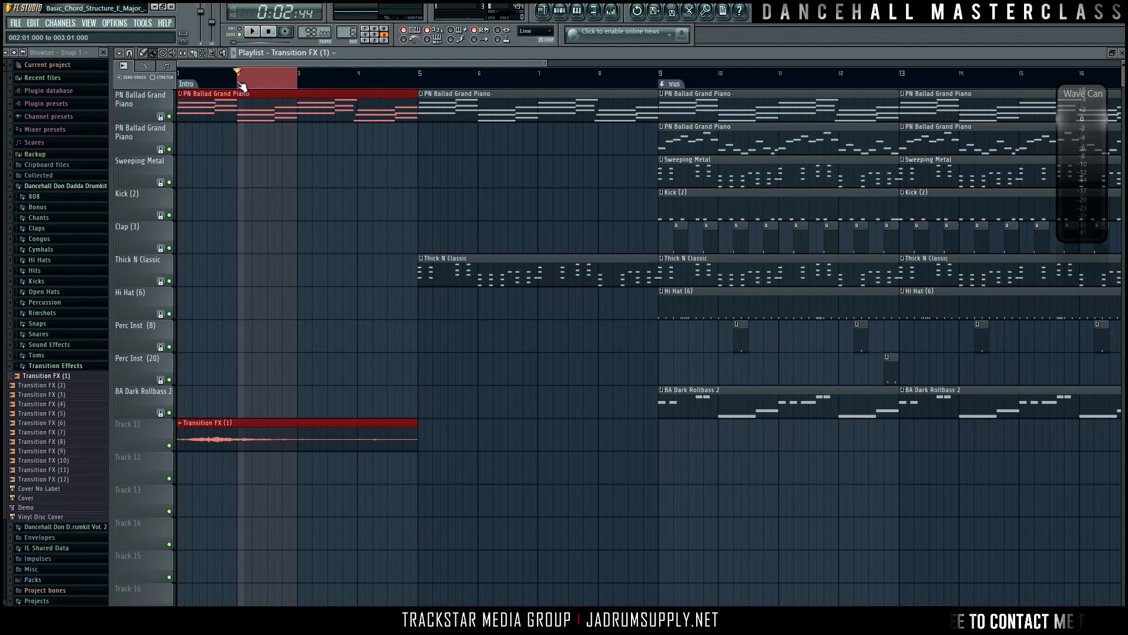
left_click(187, 75)
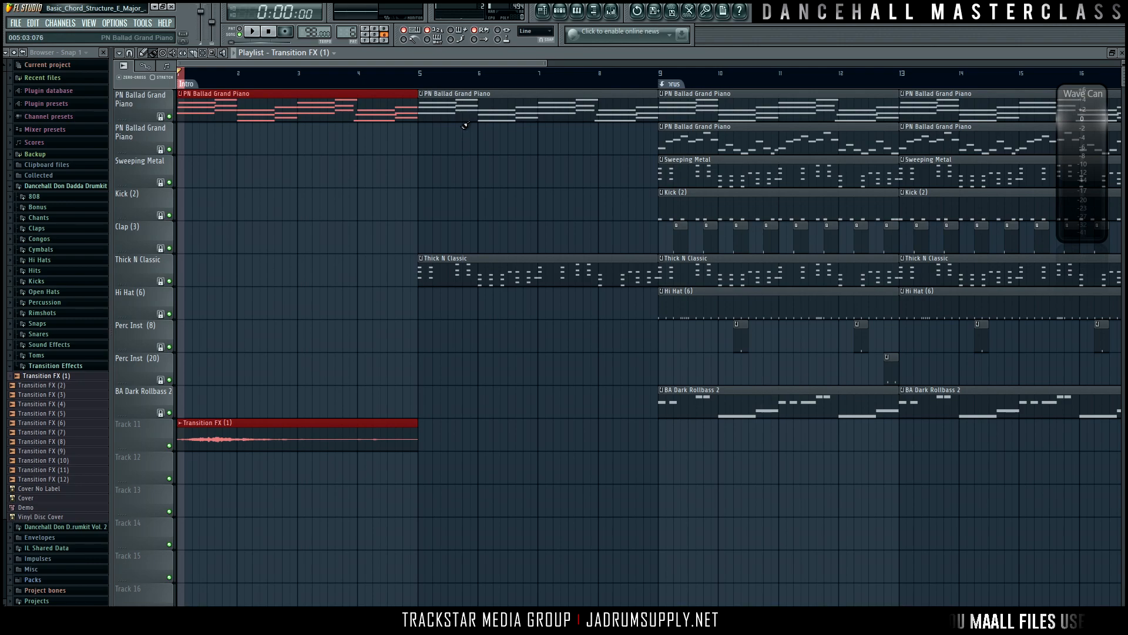
key("ctrl+d")
scroll(436, 66, "down", 2)
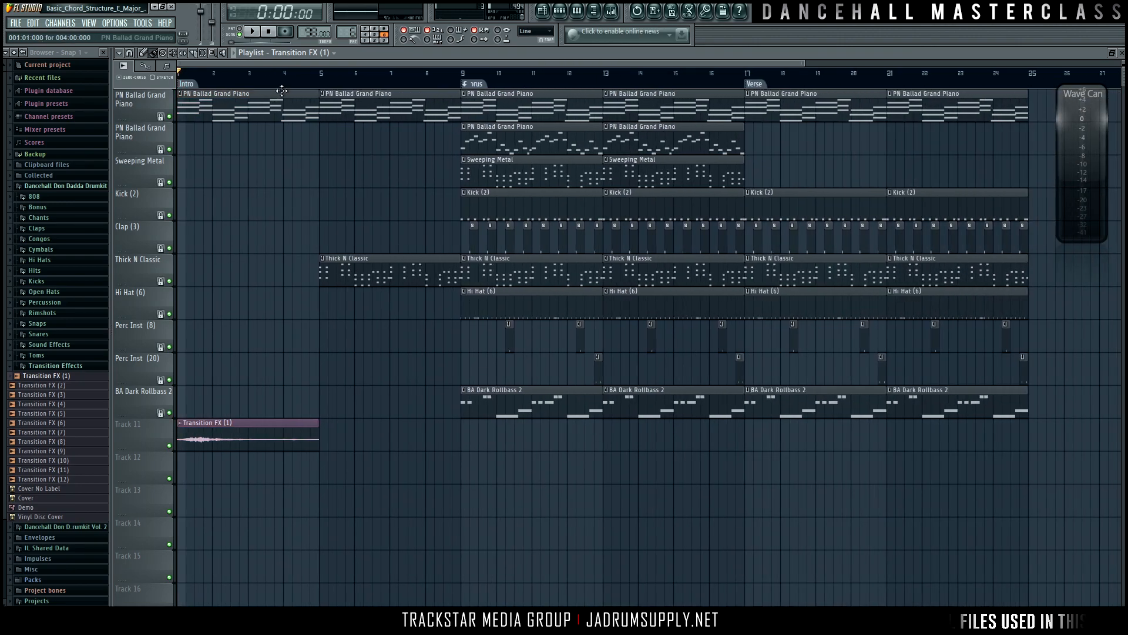
Play the intro from the start to hear the stretched transition effect, and stop playback
key("space")
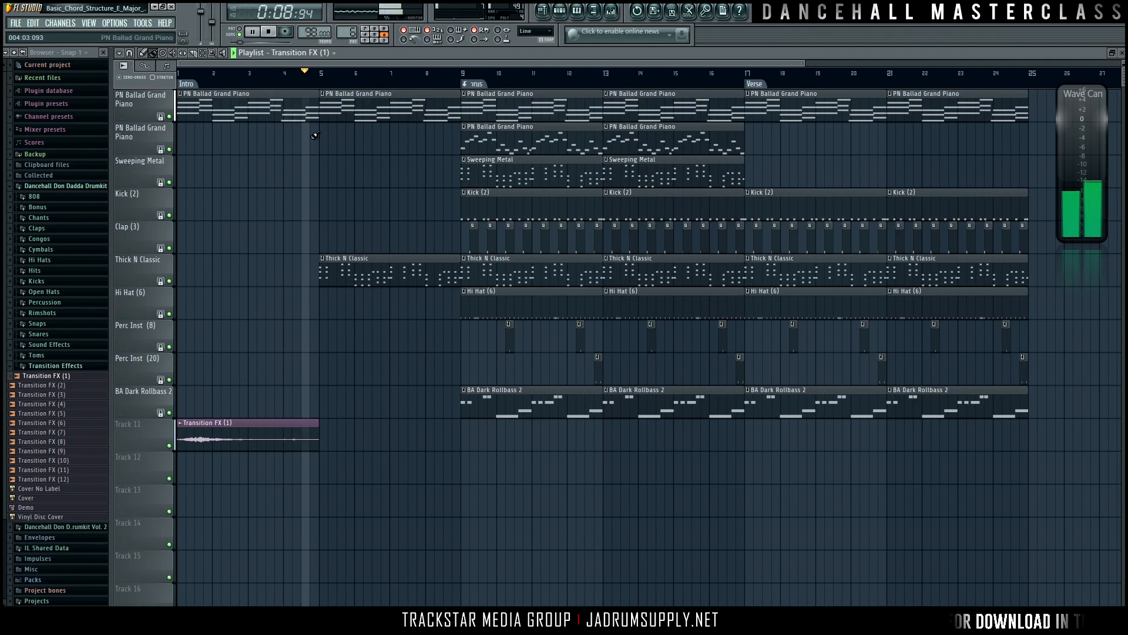
key("space")
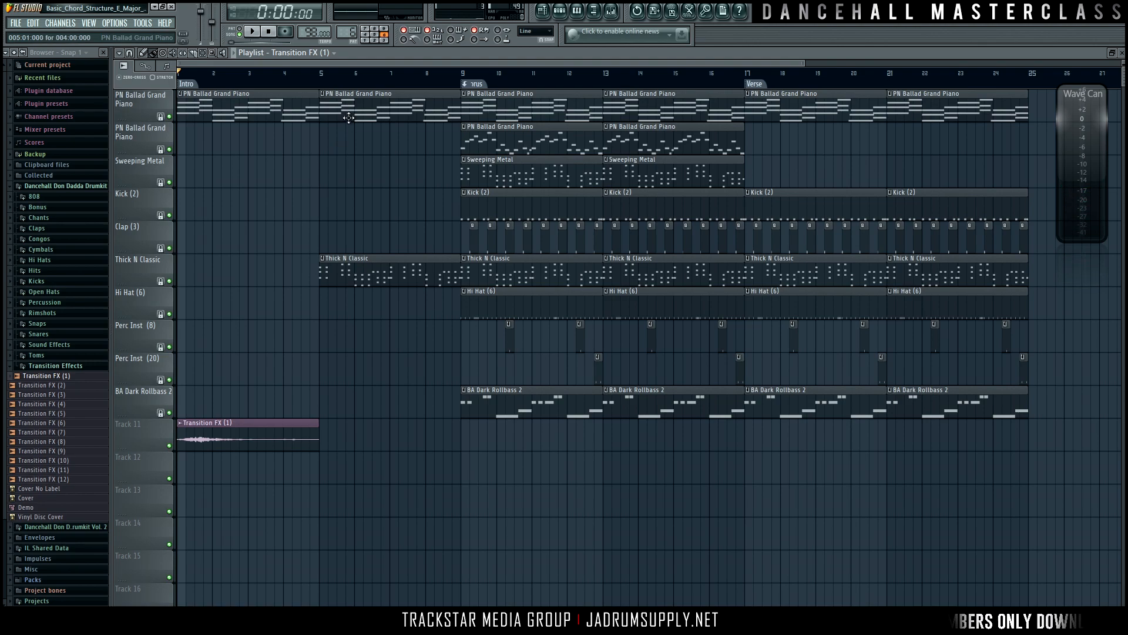
Open the Transition FX (1) channel settings beside the mixer and link the channel to mixer track 11
left_click(613, 13)
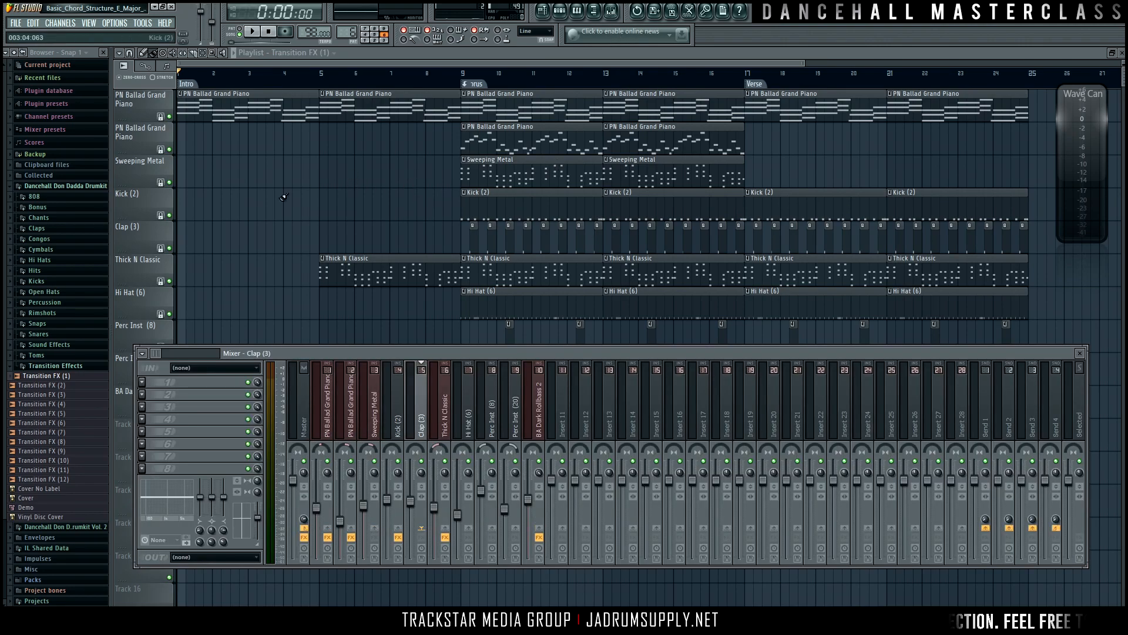
key("F9")
scroll(267, 234, "down", 1)
scroll(268, 235, "down", 3)
double_click(203, 335)
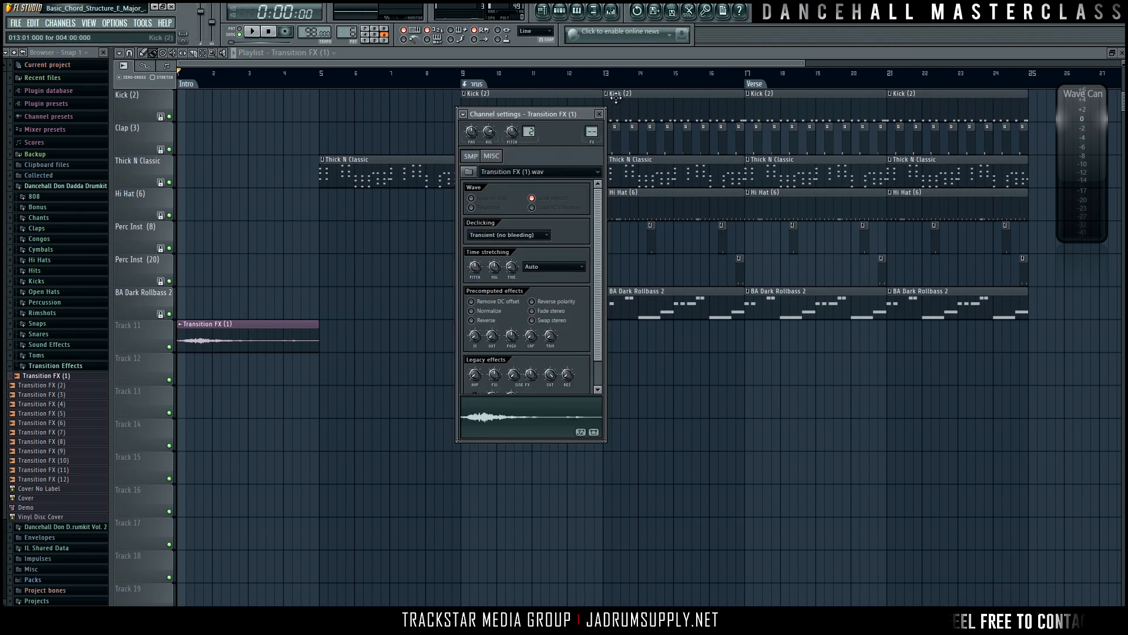
left_click(595, 19)
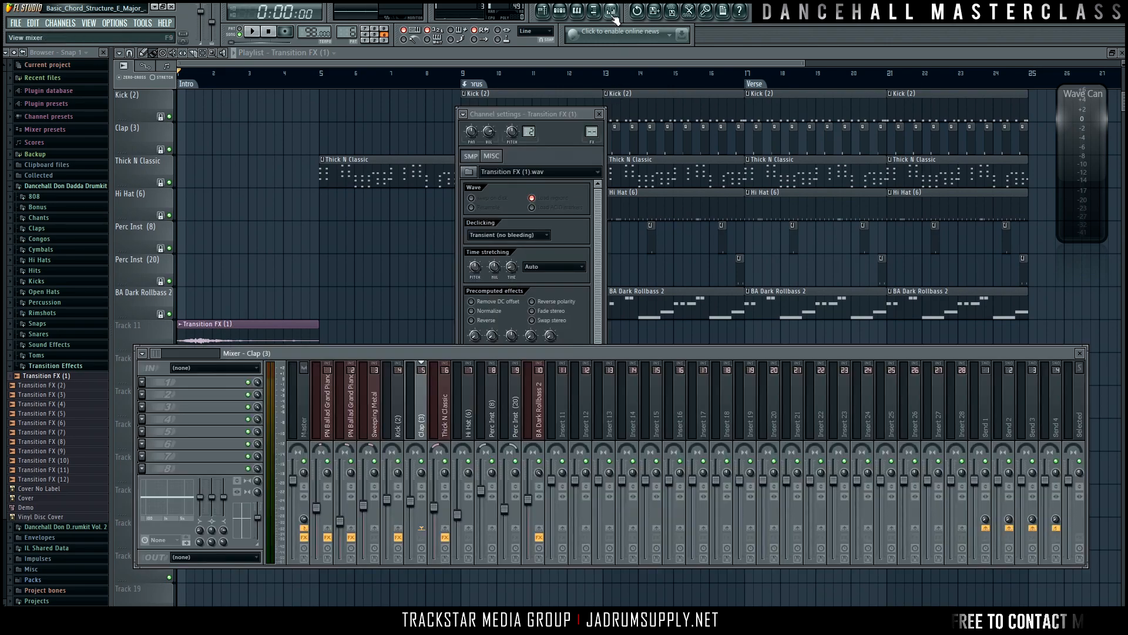
left_click(570, 434)
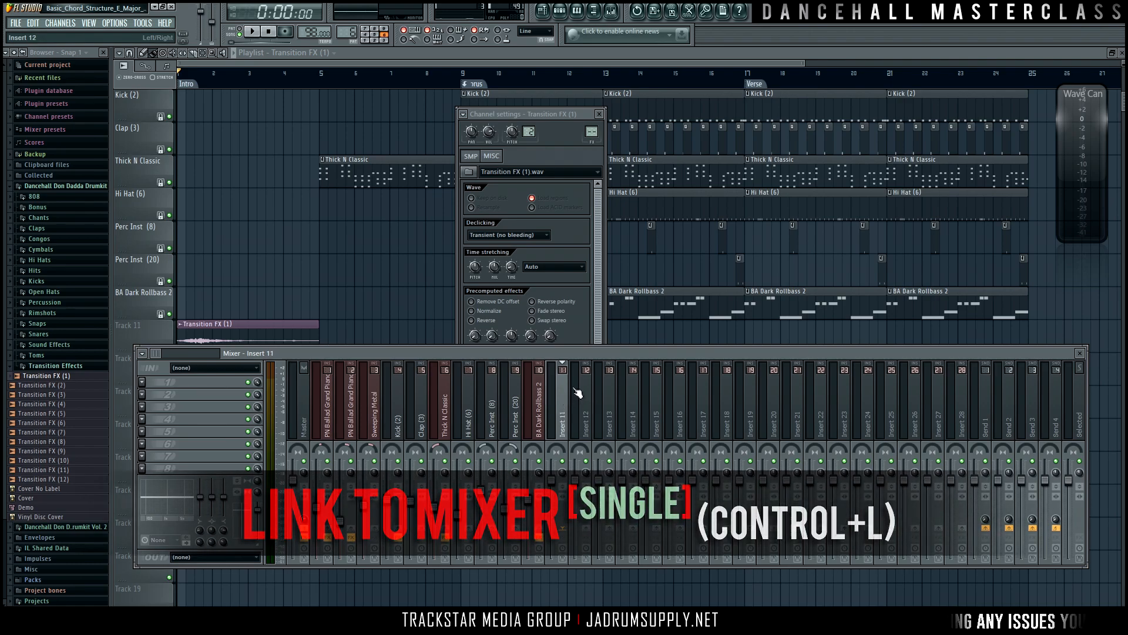
key("ctrl+l")
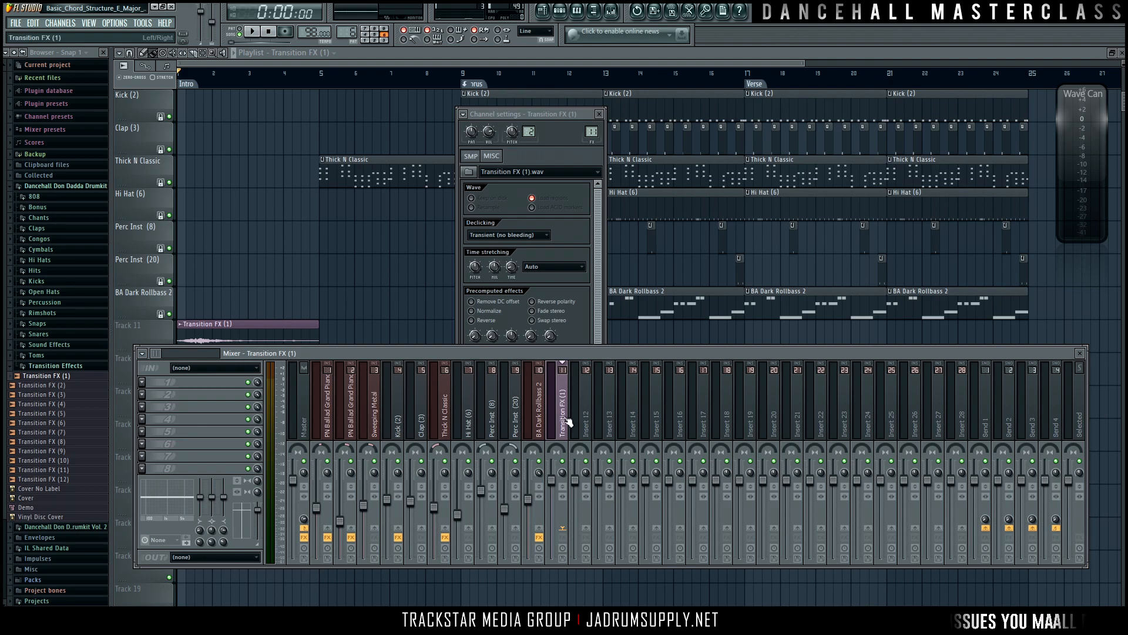
Clear the custom name of mixer track 11 to restore its default name
left_click_drag(560, 112, 749, 92)
right_click(568, 404)
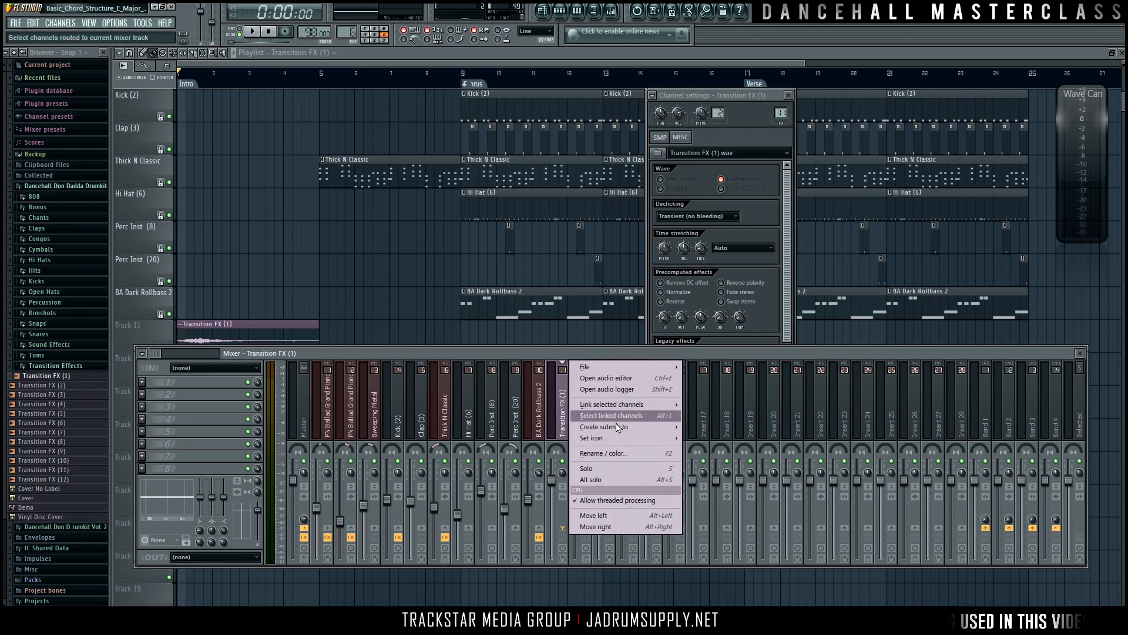
left_click(608, 453)
key("BackSpace")
key("Return")
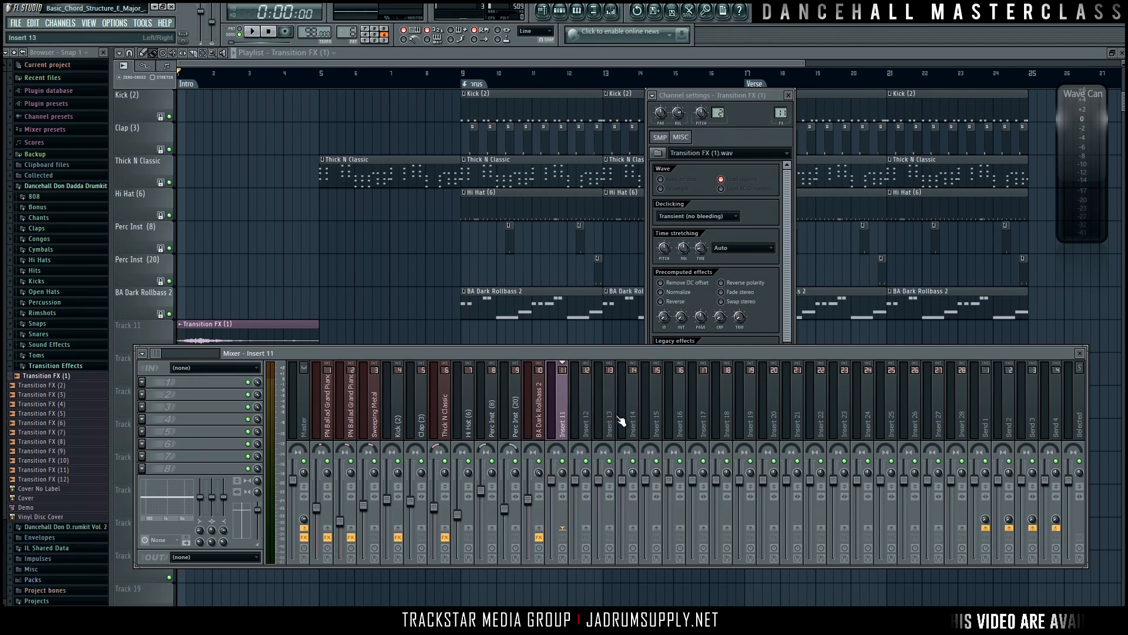
Route the Transition FX (1) channel to mixer track 11 with its FX selector, and link the channel so the track takes its name
left_click_drag(781, 112, 625, 130)
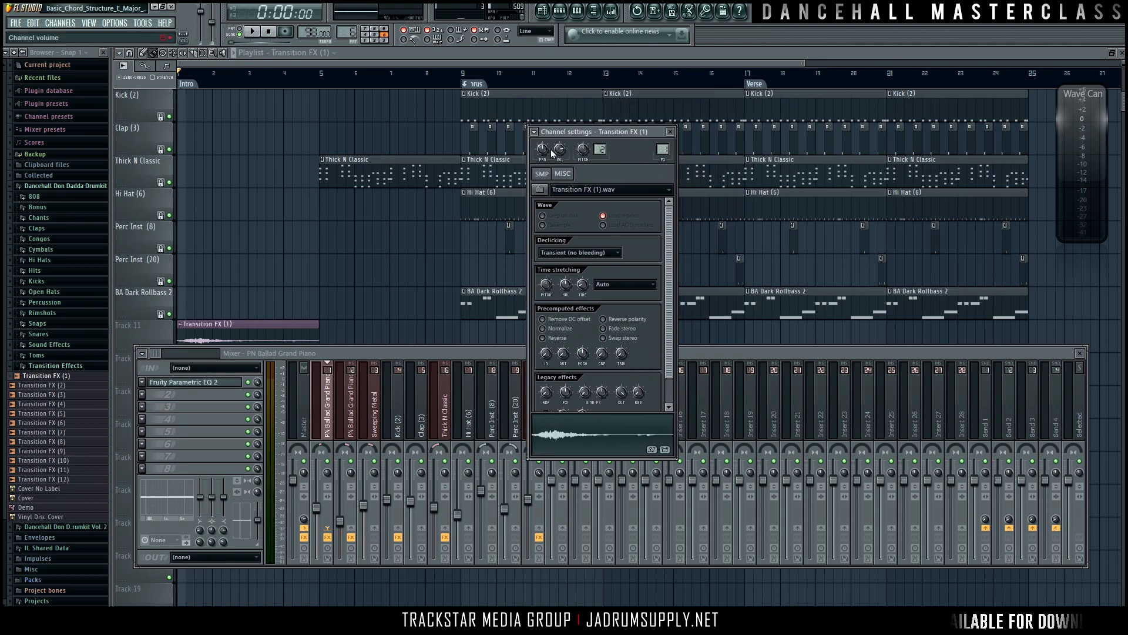
key("F12")
double_click(241, 324)
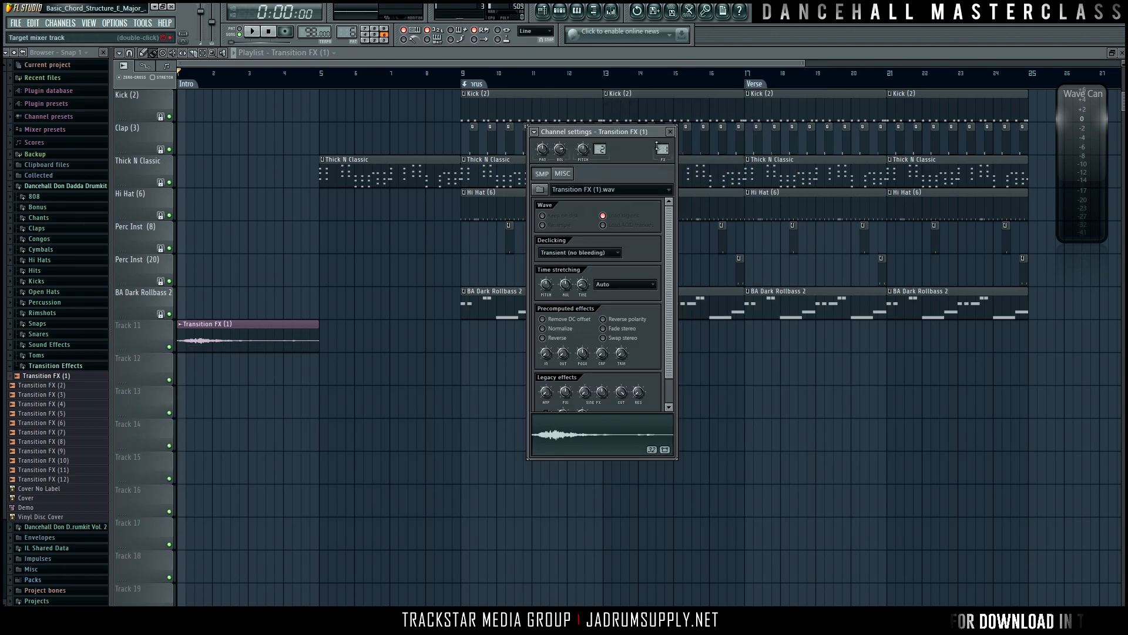
left_click(611, 10)
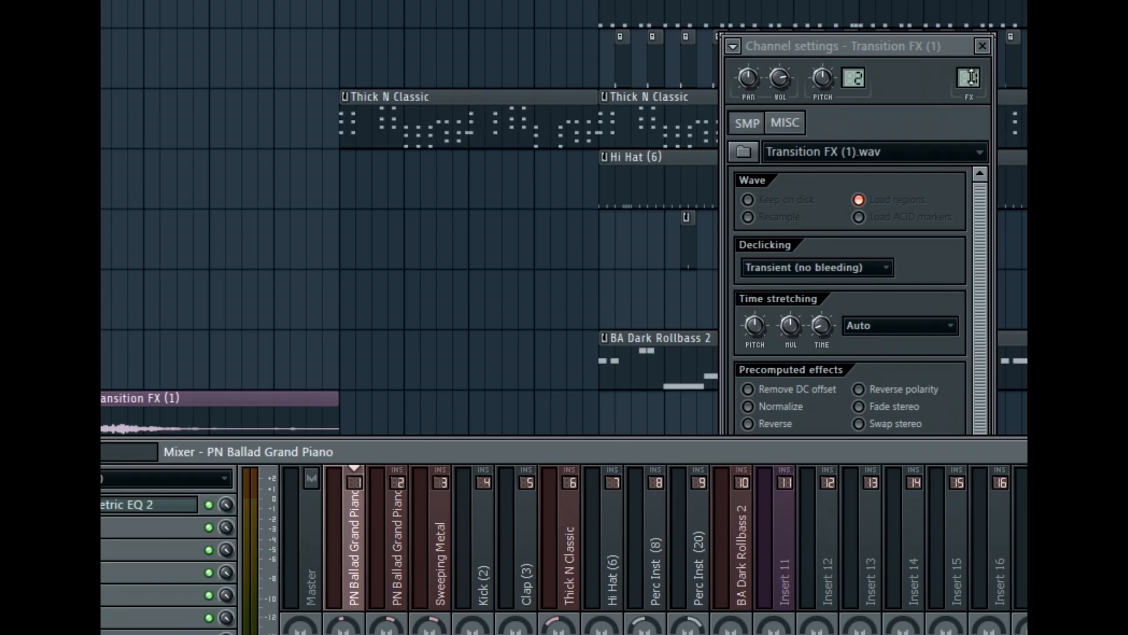
left_click_drag(978, 77, 978, 59)
left_click_drag(968, 78, 1127, 53)
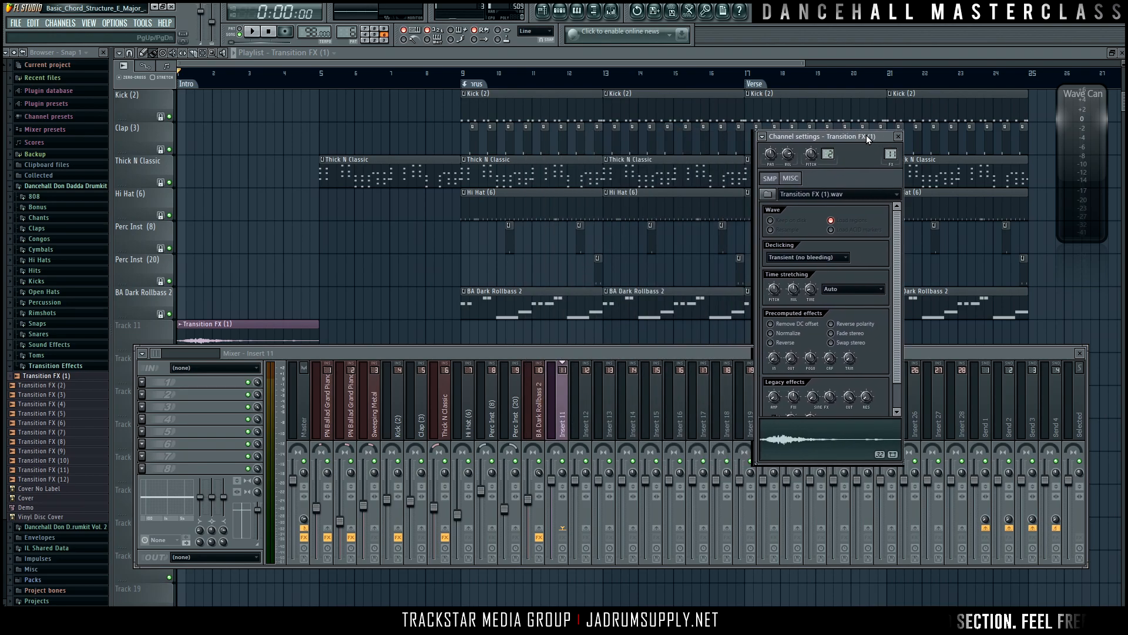
left_click_drag(866, 135, 880, 122)
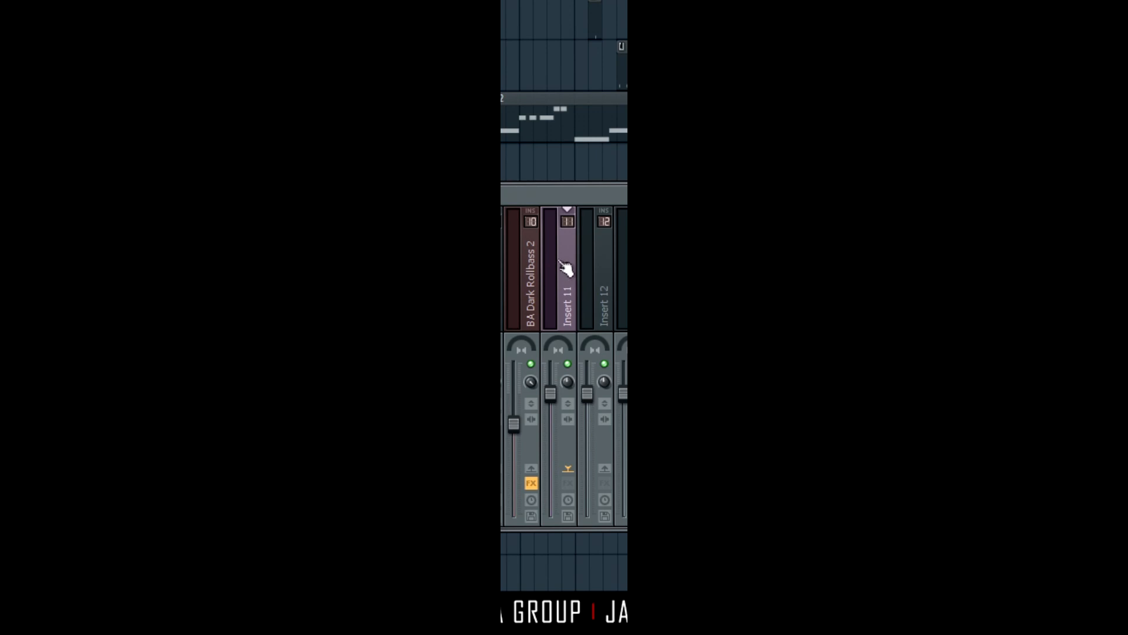
key("ctrl+l")
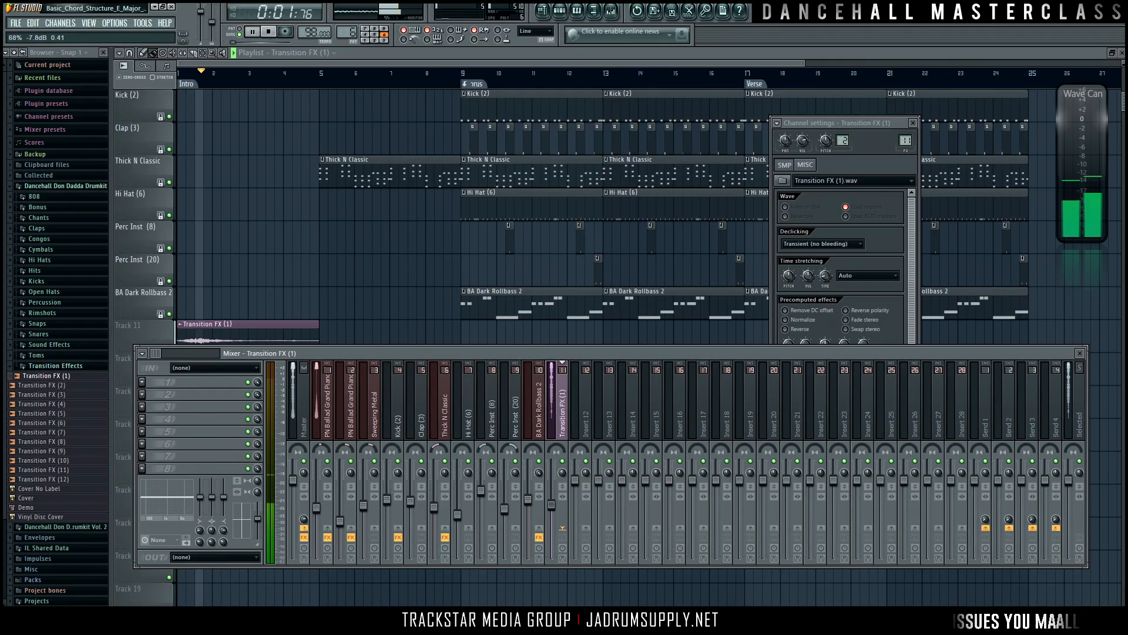
Lower the volume fader of the Transition FX (1) mixer track while replaying the intro to balance it
key("space")
left_click_drag(552, 511, 551, 520)
key("space")
key("space")
key("space")
left_click_drag(552, 521, 552, 522)
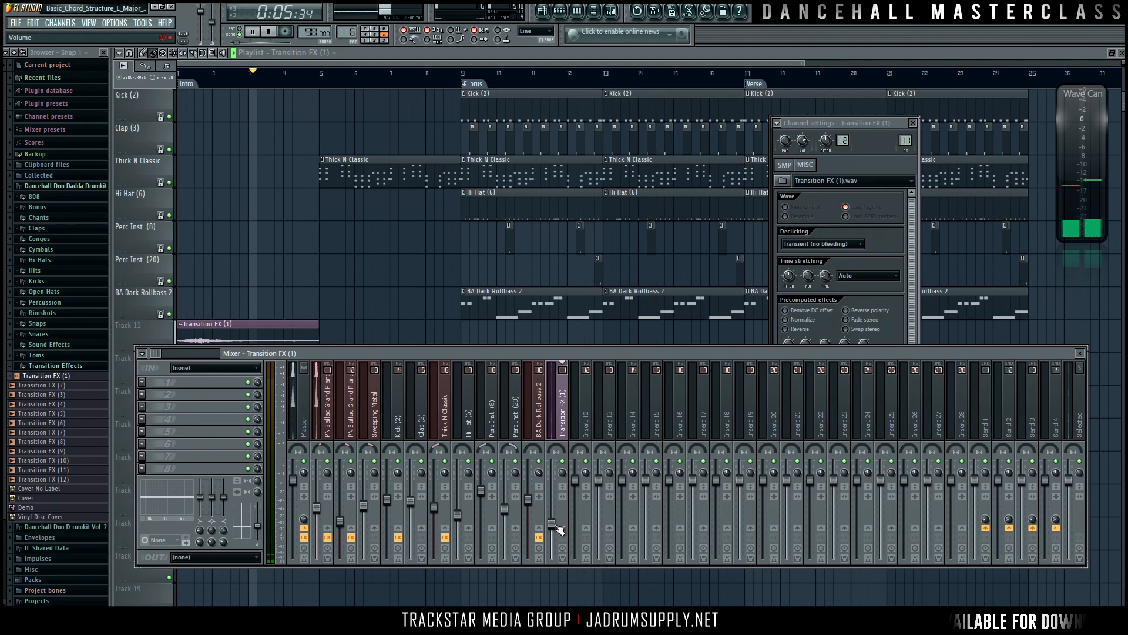
Stop playback, close the channel settings, and load Fruity Parametric EQ 2 in the first effect slot of the Transition FX (1) mixer track
key("space")
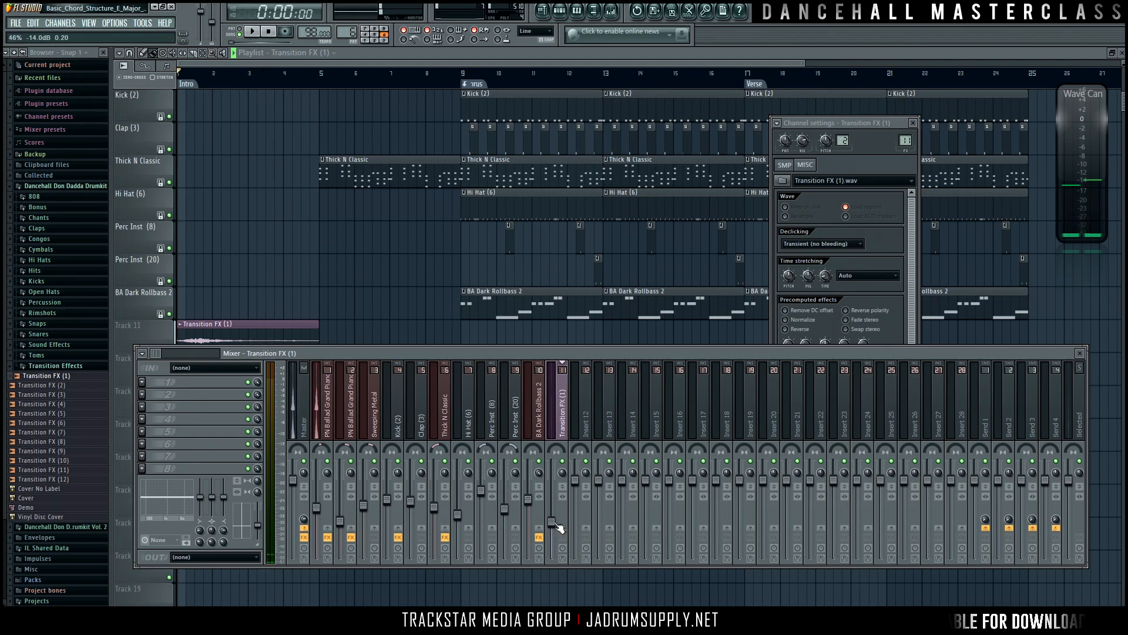
left_click(912, 122)
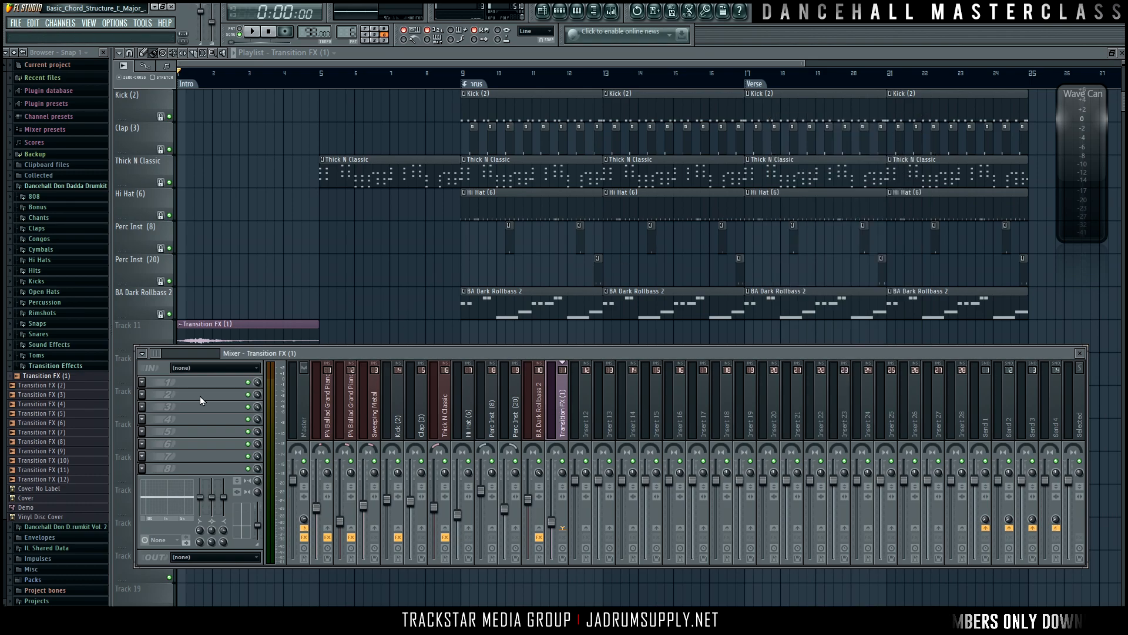
left_click(148, 382)
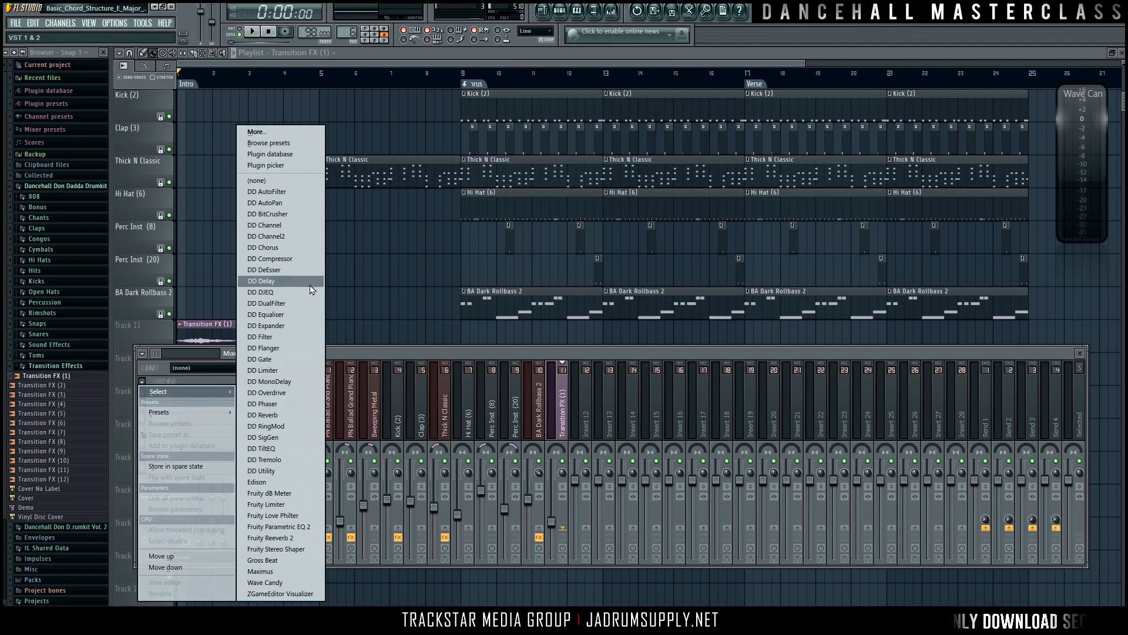
left_click(290, 528)
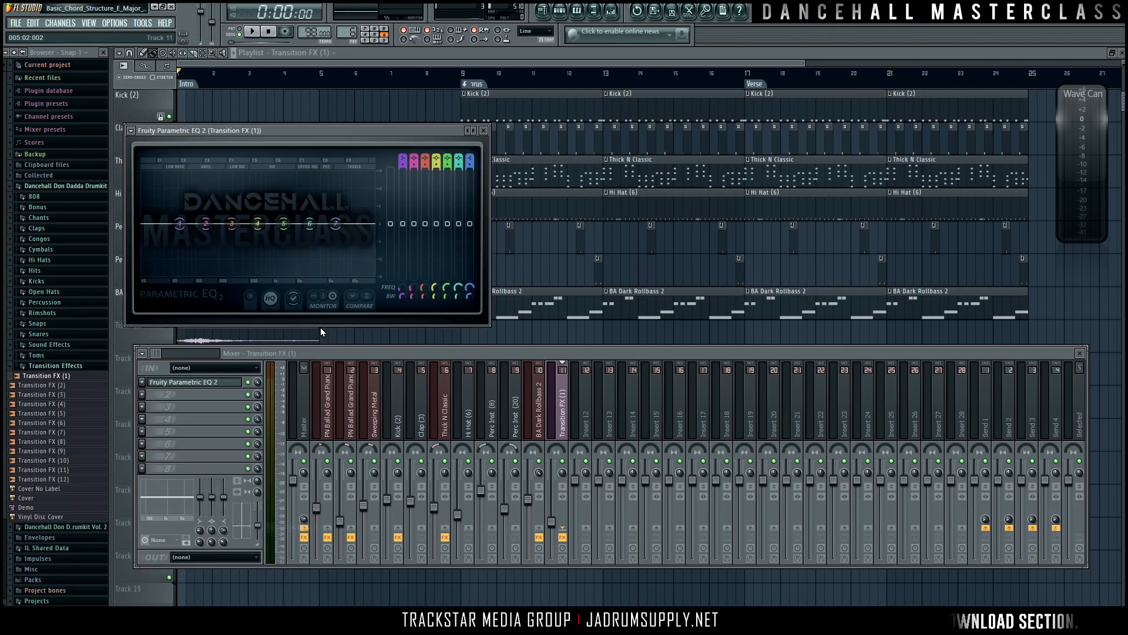
Apply the high-pass and low-pass preset to the equalizer and raise the band 1 high-pass cutoff to just above band 2's frequency
right_click(470, 132)
left_click(449, 129)
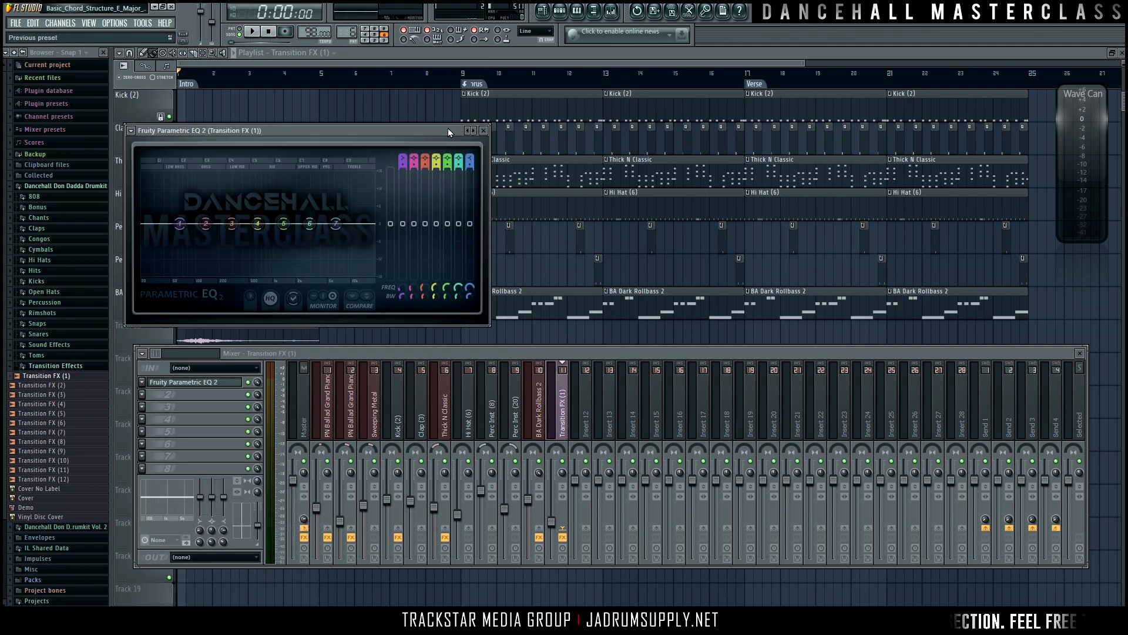
right_click(473, 132)
left_click(494, 146)
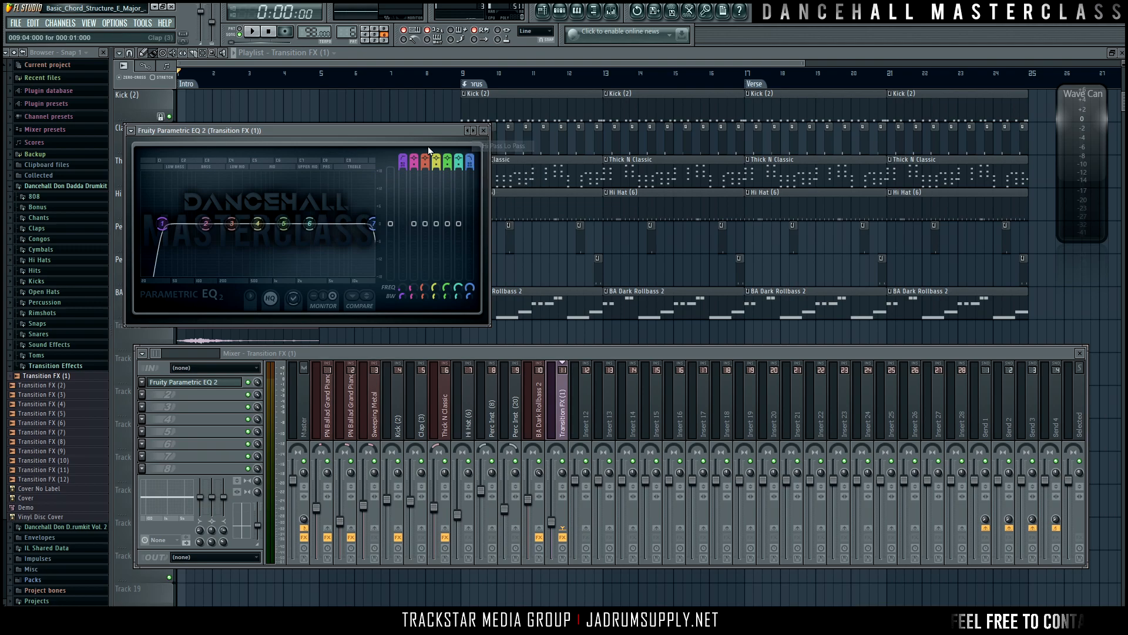
left_click_drag(271, 137, 692, 121)
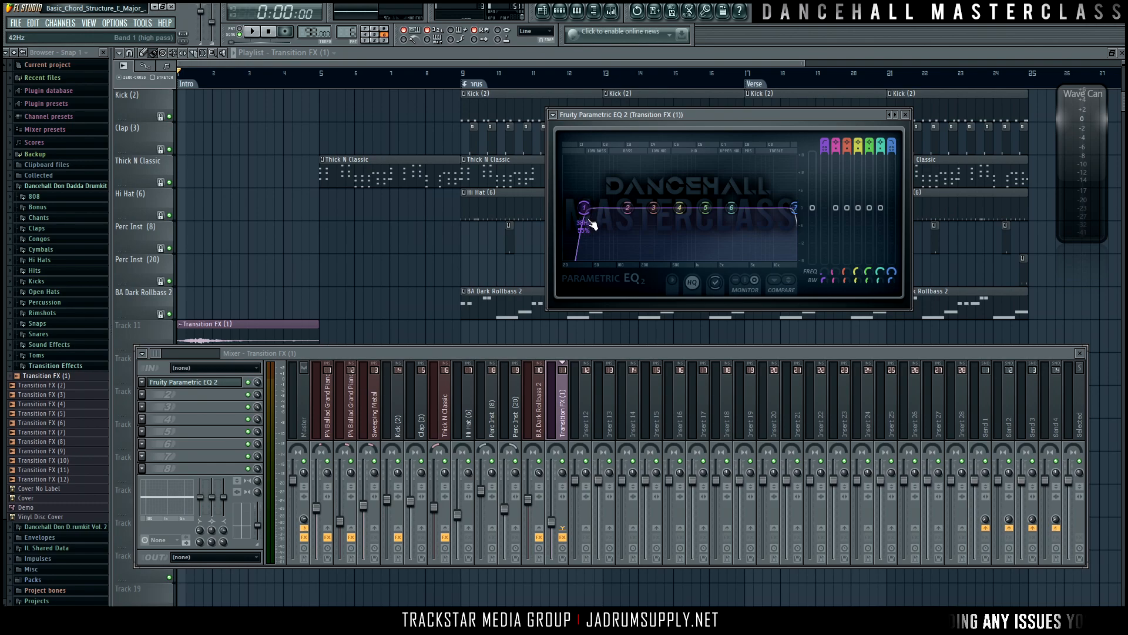
left_click_drag(593, 221, 639, 228)
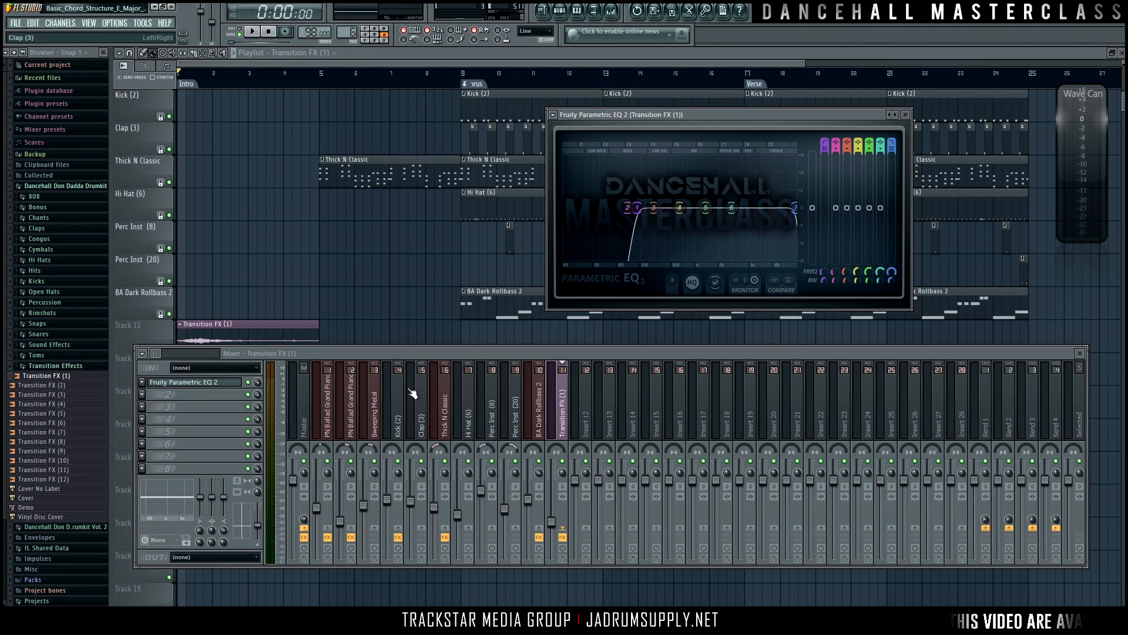
Load Fruity Reeverb 2 in the second effect slot of the Transition FX (1) track and adjust its wet level while replaying the intro
left_click(142, 395)
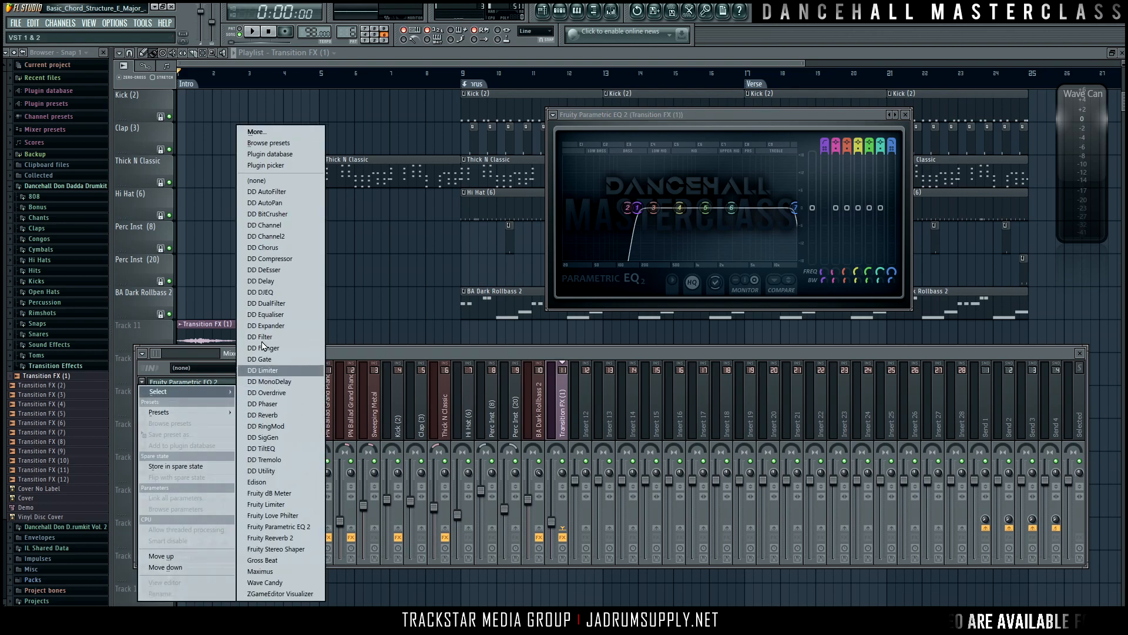
left_click(293, 539)
left_click_drag(341, 161, 457, 232)
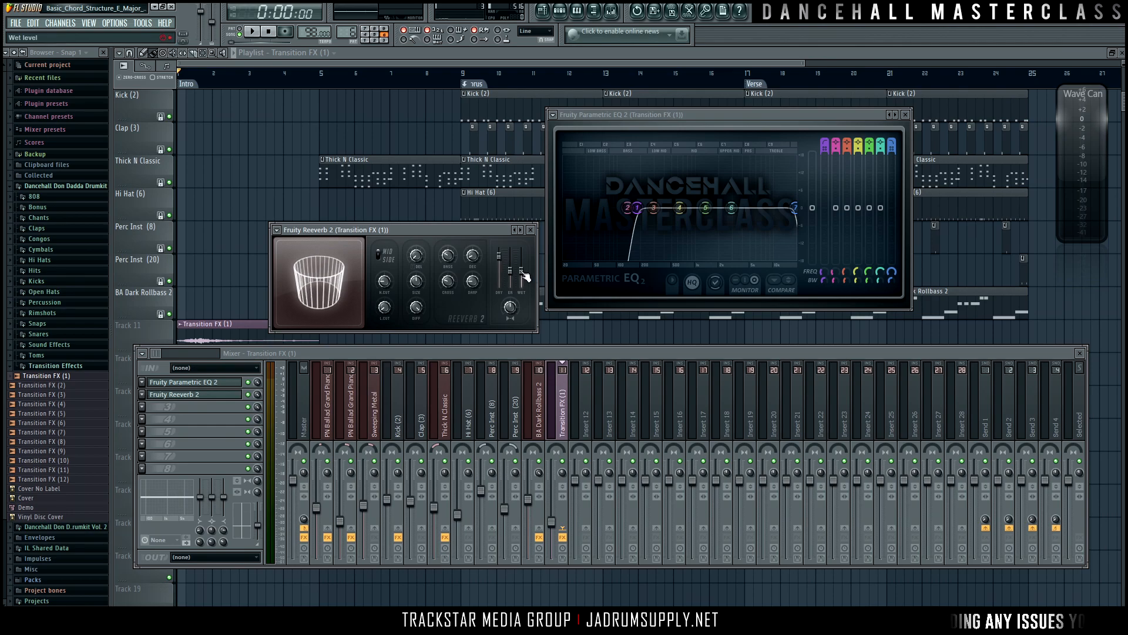
left_click_drag(525, 276, 523, 294)
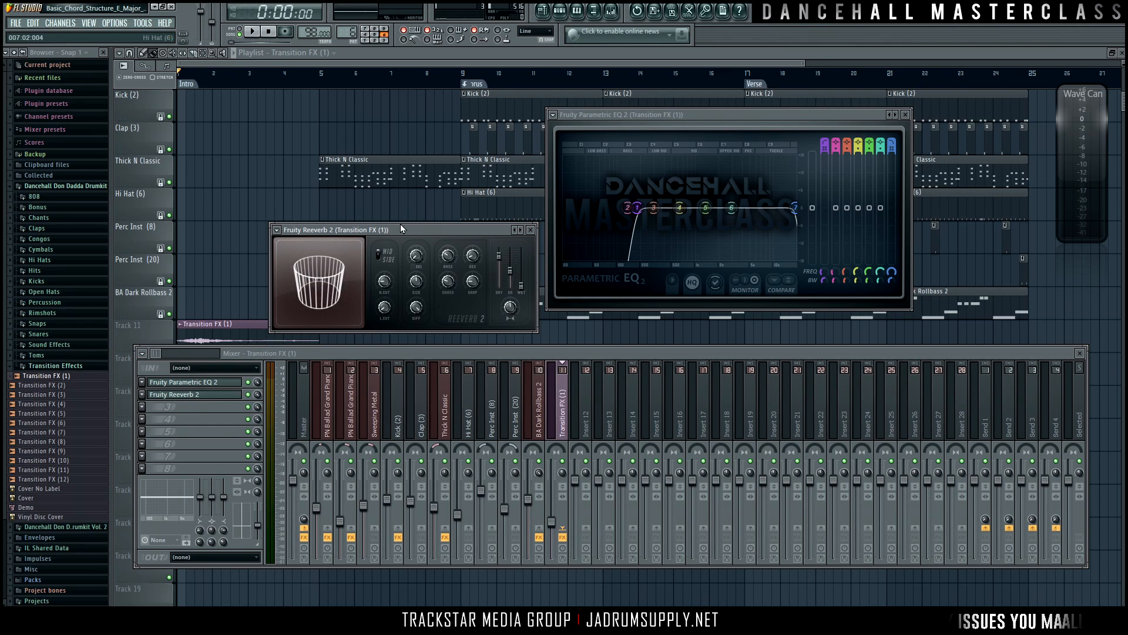
key("space")
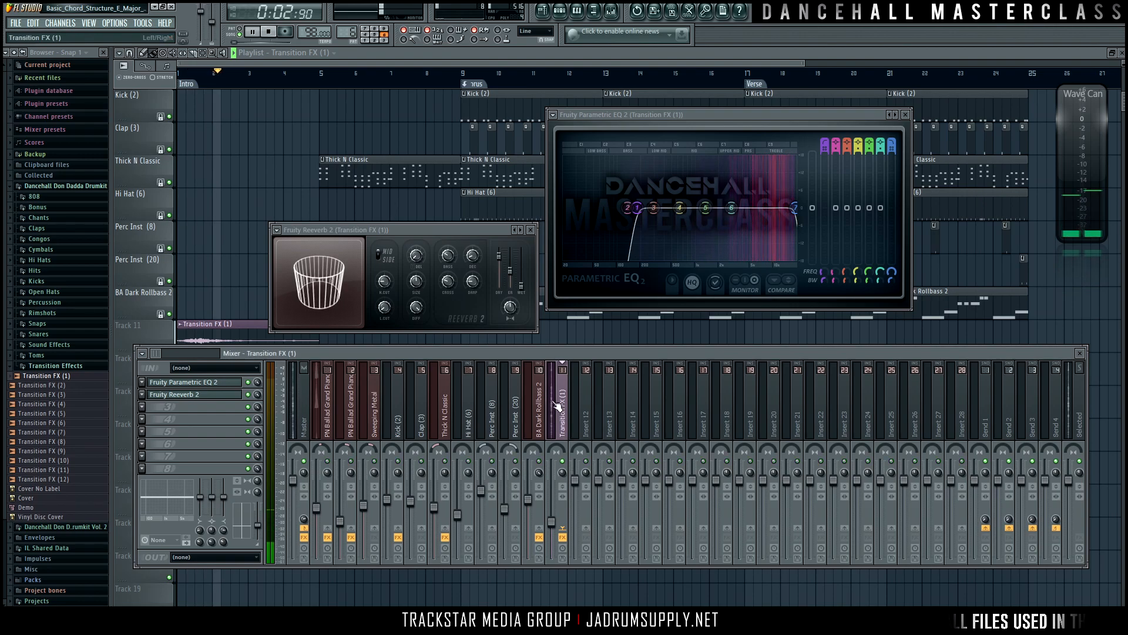
key("space")
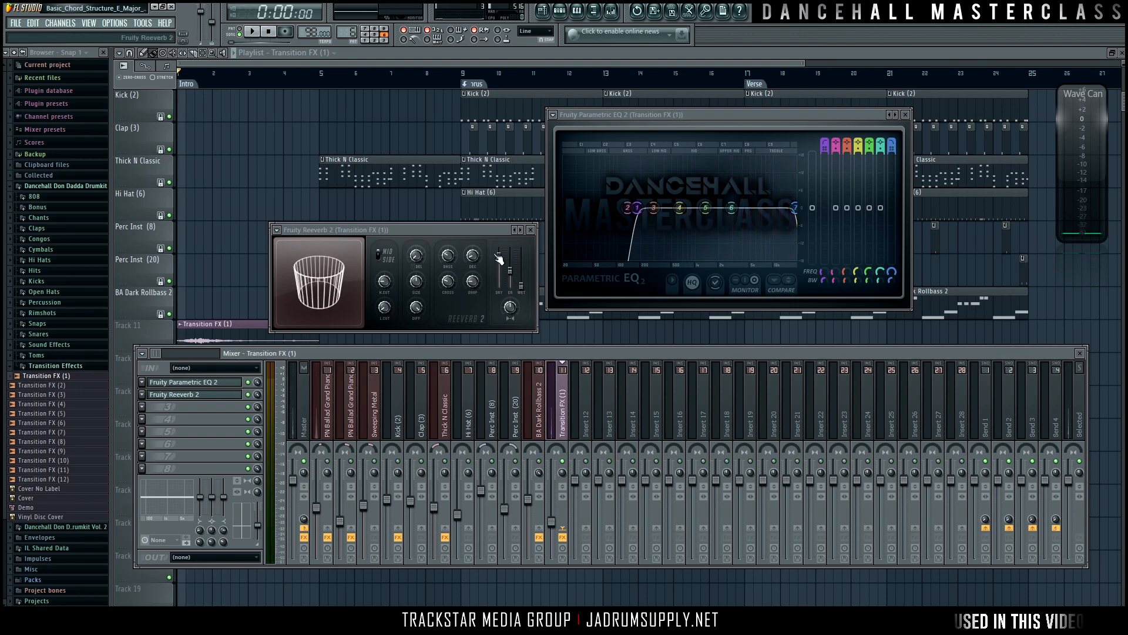
key("space")
left_click_drag(521, 286, 521, 271)
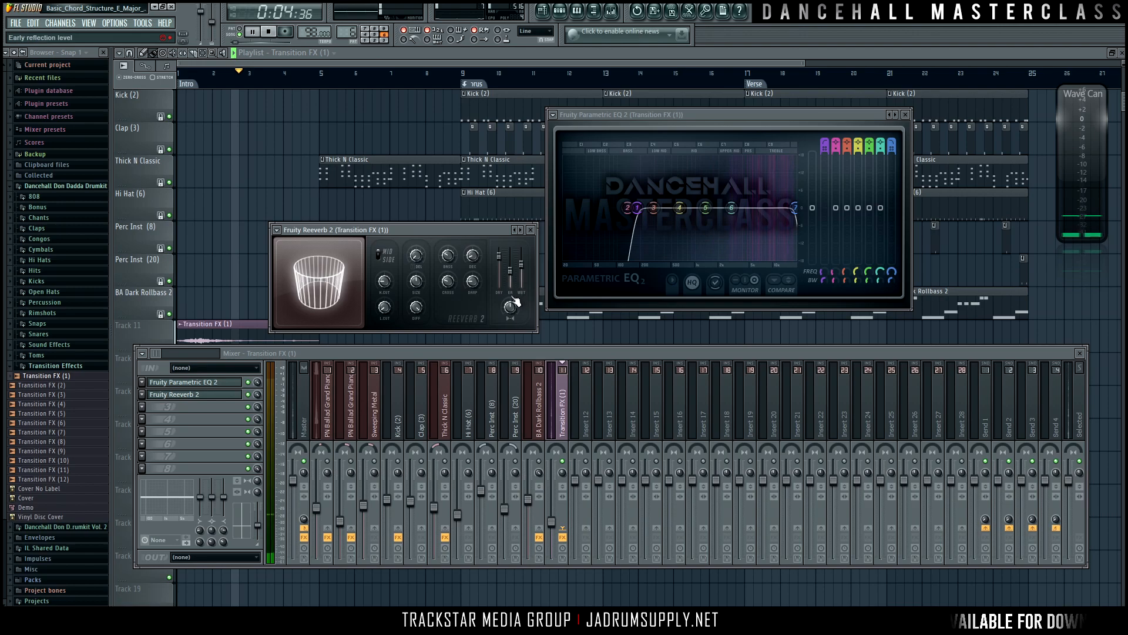
Set the reverb's room size to 55 and its decay to 8.3 sec, and replay the intro to check the sound
key("space")
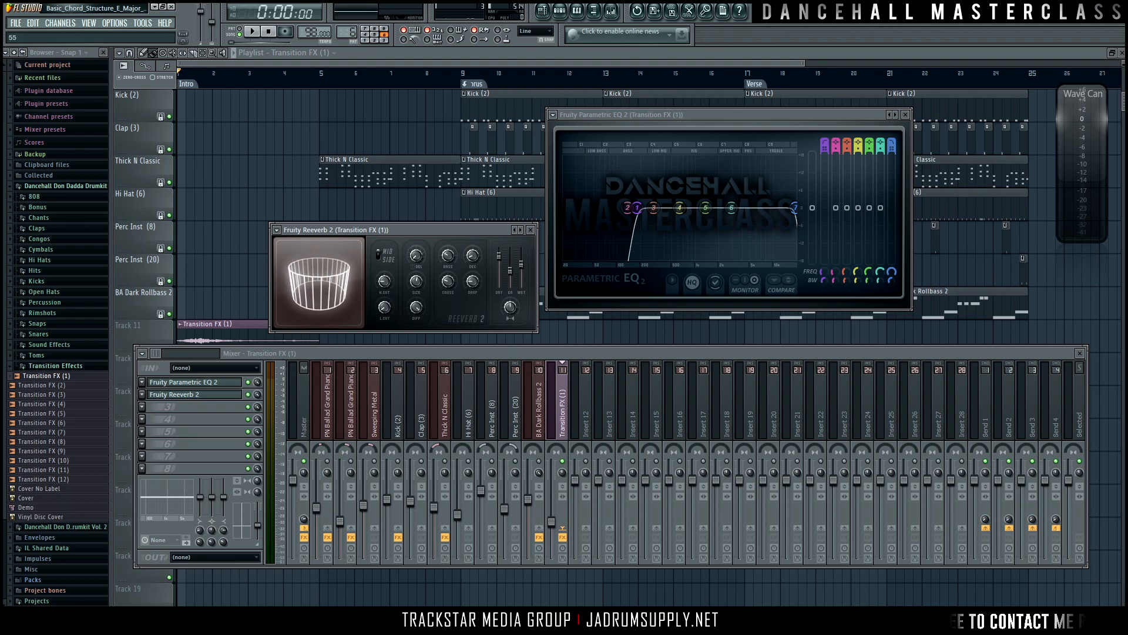
key("space")
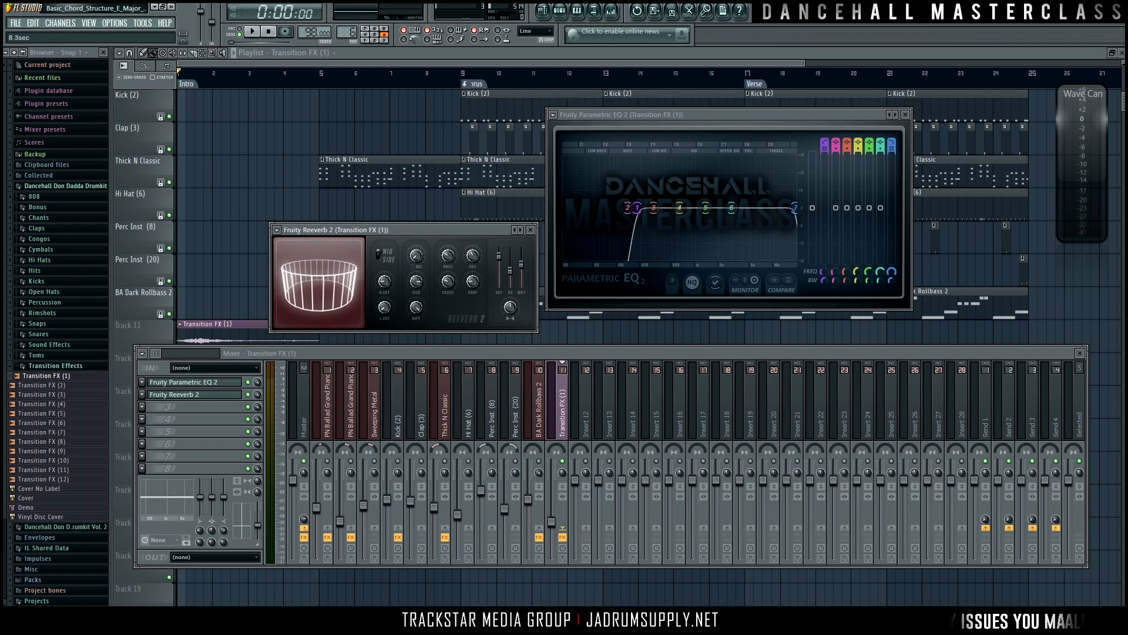
scroll(473, 257, "up", 3)
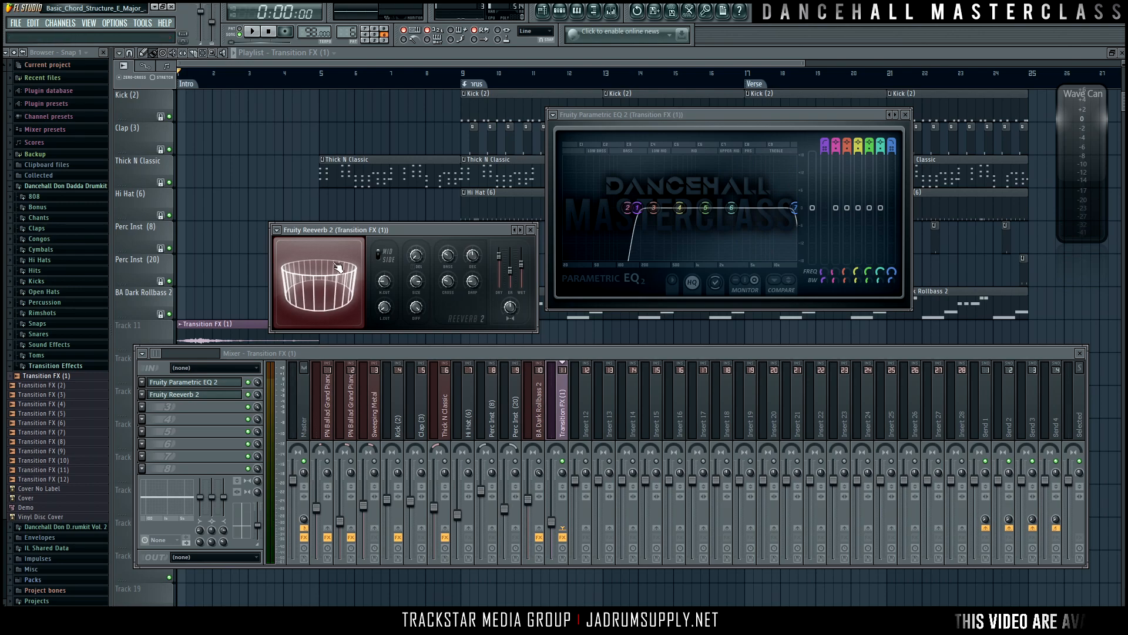
left_click_drag(379, 230, 352, 210)
key("space")
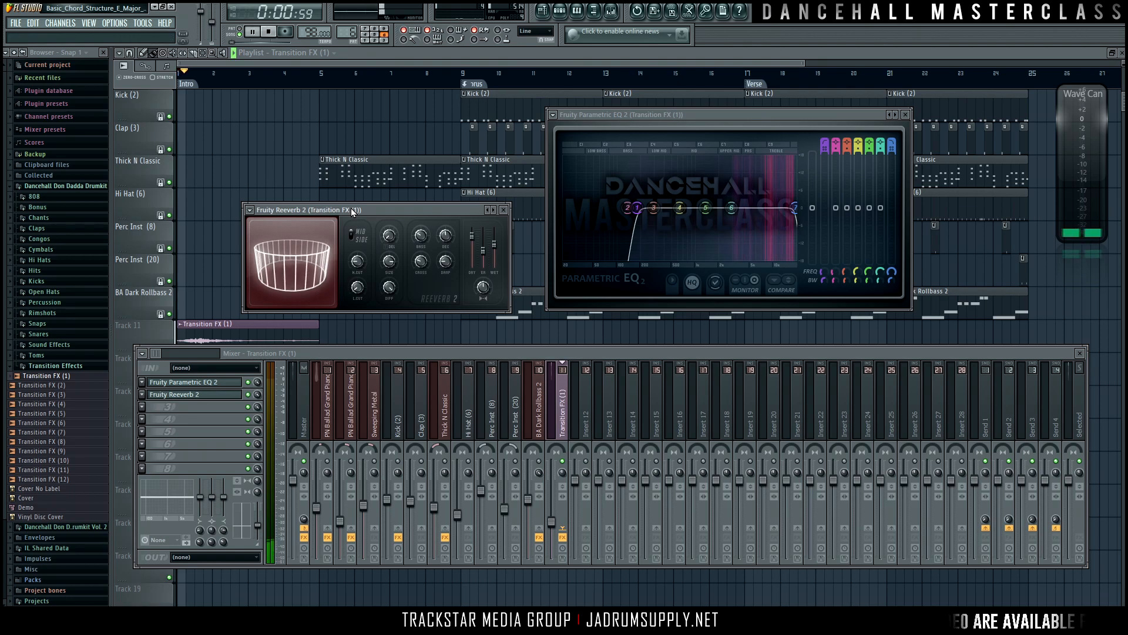
key("space")
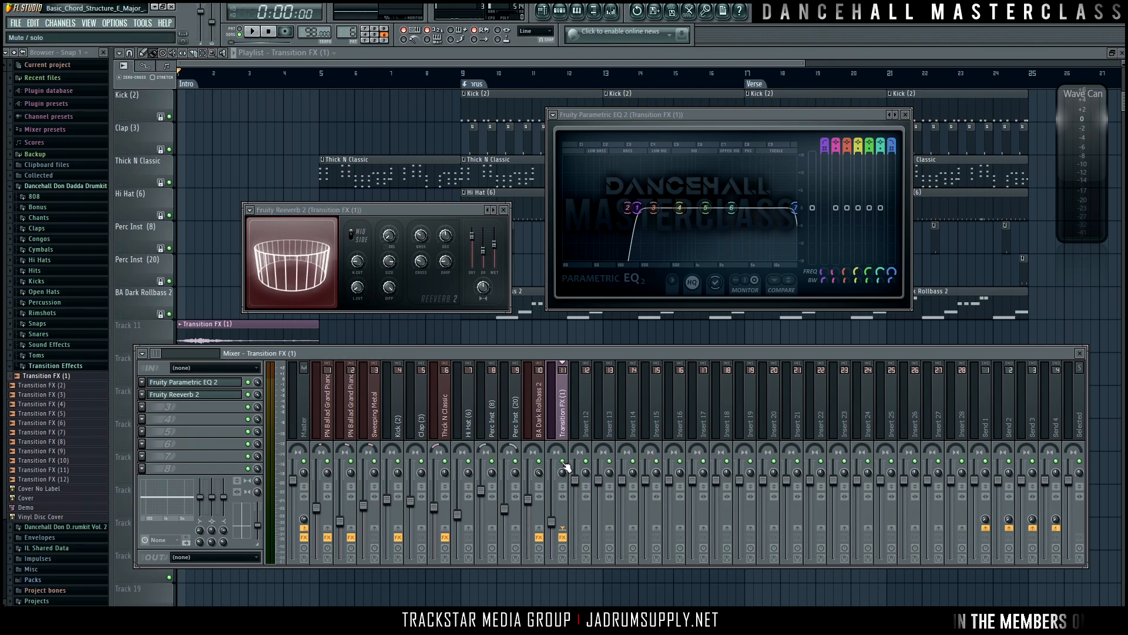
Try the reverb's wet level at 17%, settle on 45% during playback, and close the mixer and effect windows
left_click_drag(494, 245, 494, 266)
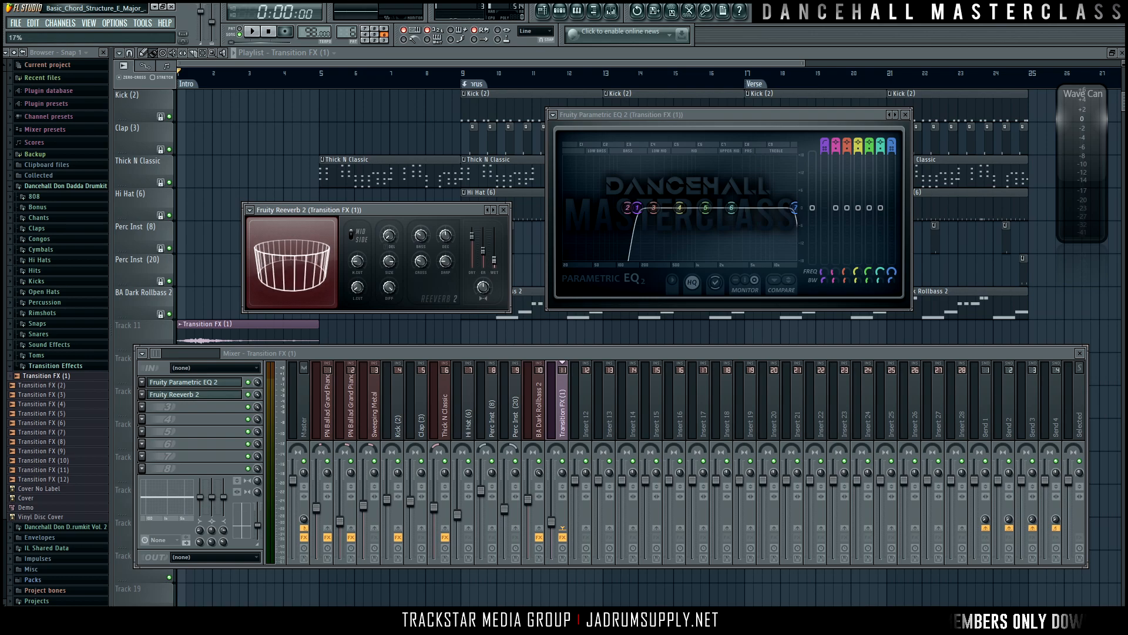
key("space")
left_click_drag(494, 266, 494, 252)
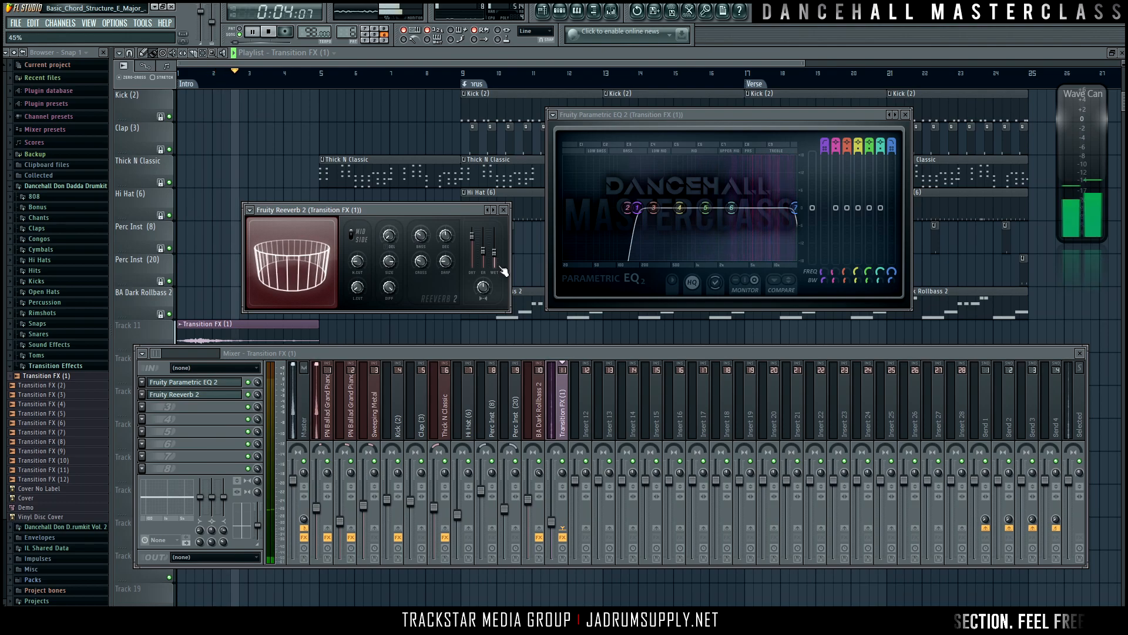
key("F12")
key("space")
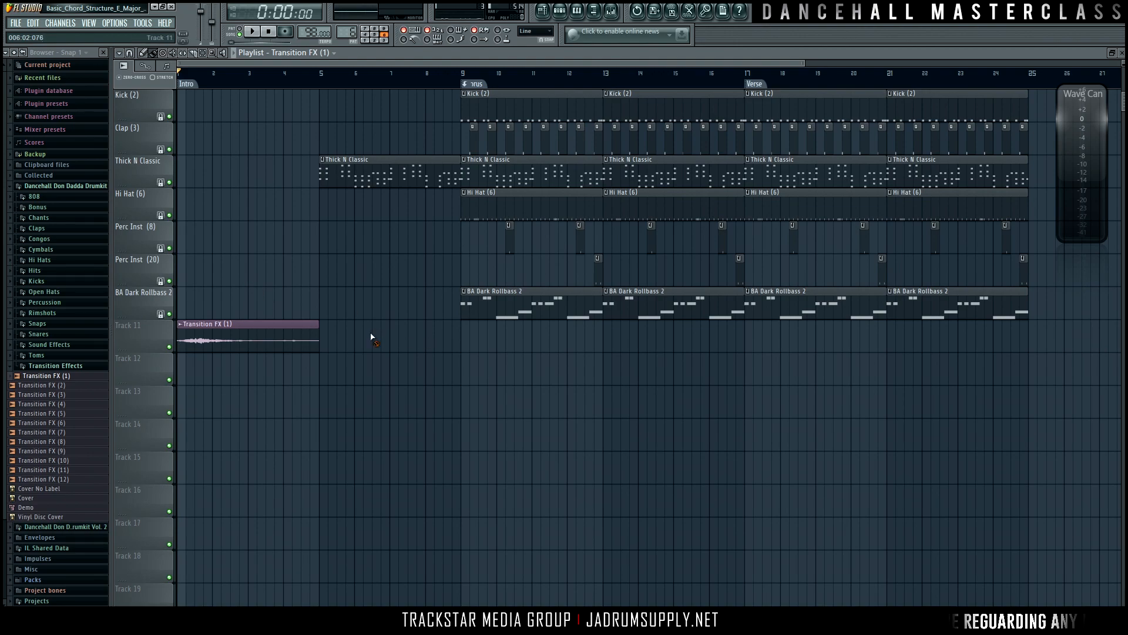
Try slicing the Transition FX (1) clip at bar 3 and undo the slice
left_click(249, 338)
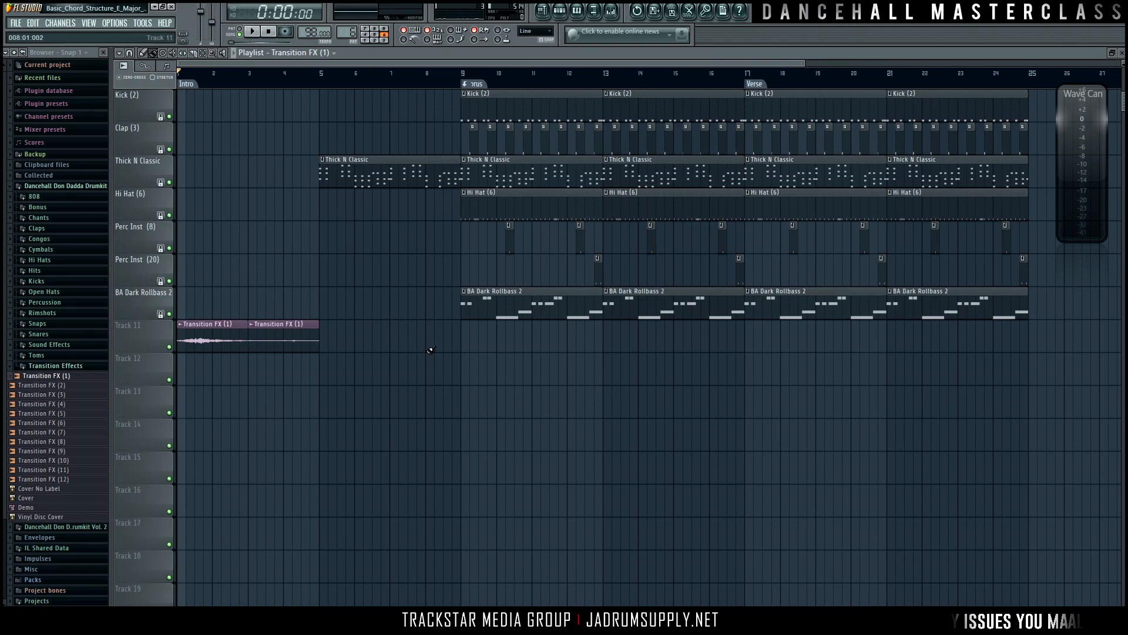
key("c")
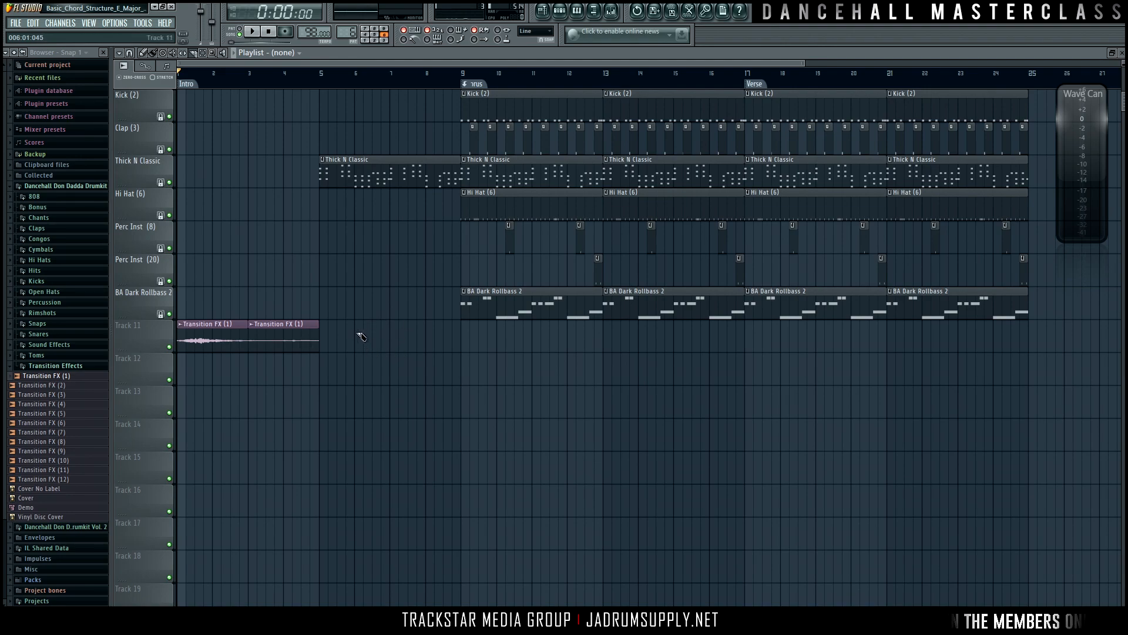
key("ctrl+z")
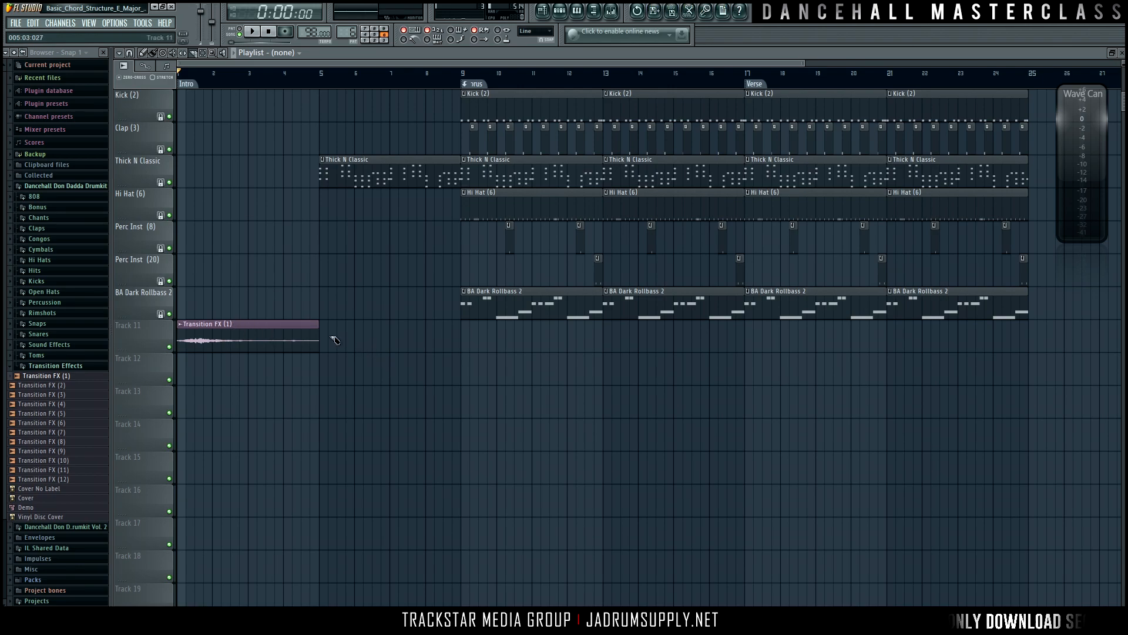
Practise slice lines on the empty playlist area, slice the Transition FX (1) clip at bar 4, and undo the slice
left_click_drag(296, 365, 409, 370)
left_click_drag(411, 369, 399, 346)
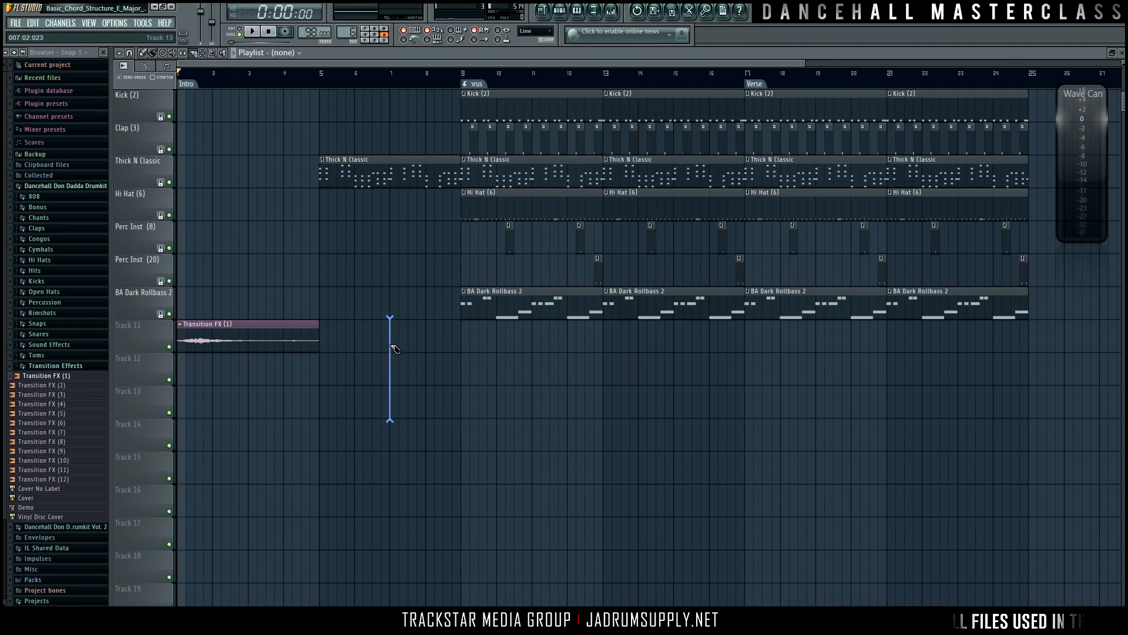
left_click_drag(392, 345, 520, 359)
left_click_drag(220, 288, 194, 263)
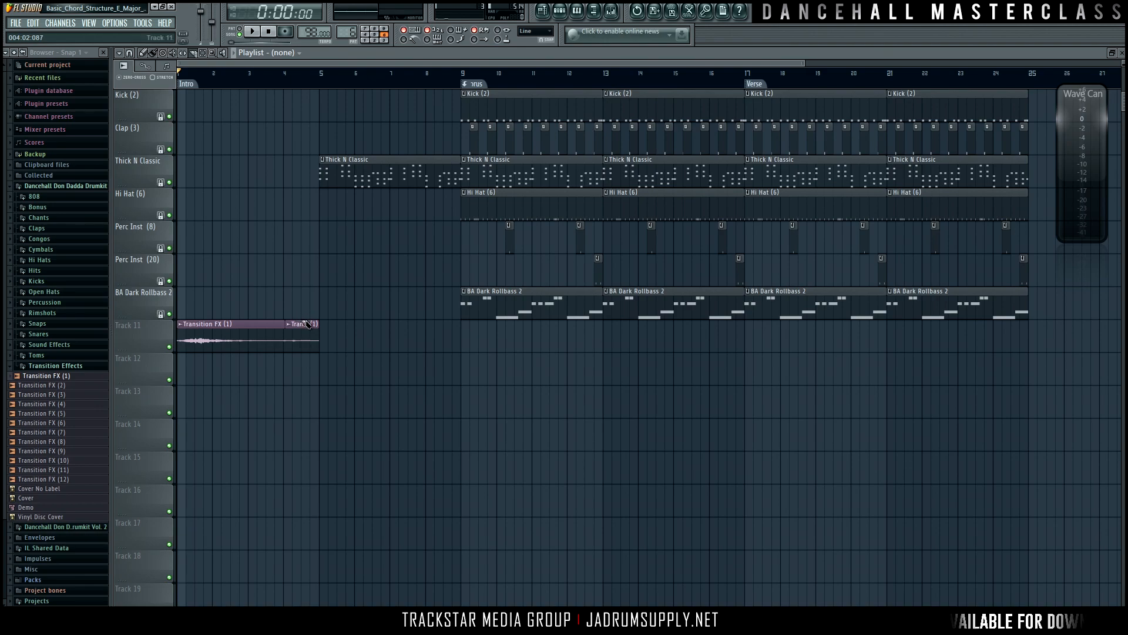
key("ctrl+z")
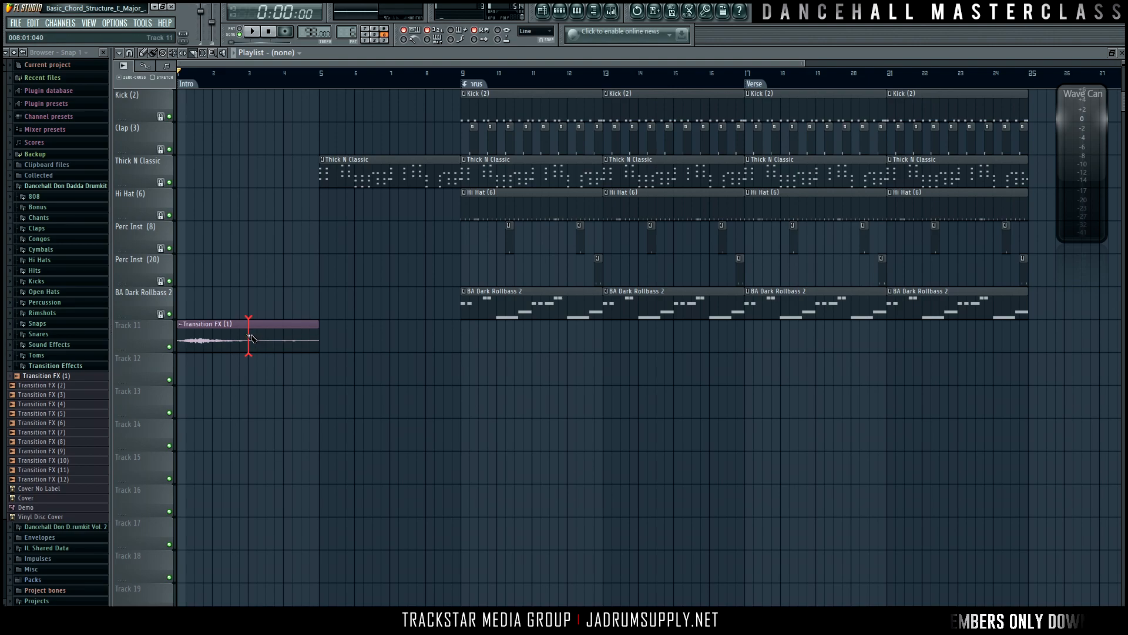
Select the first four bars of the playlist, clear the selection, and sweep the slice tool across the Transition FX (1) clip
left_click(293, 73)
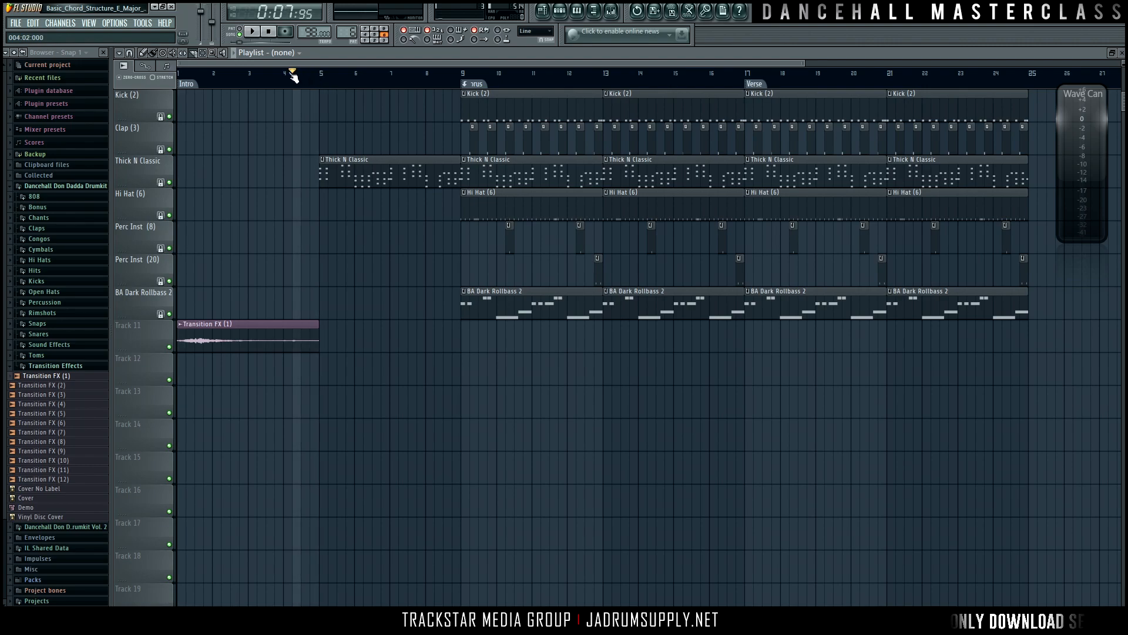
left_click_drag(323, 74, 156, 86)
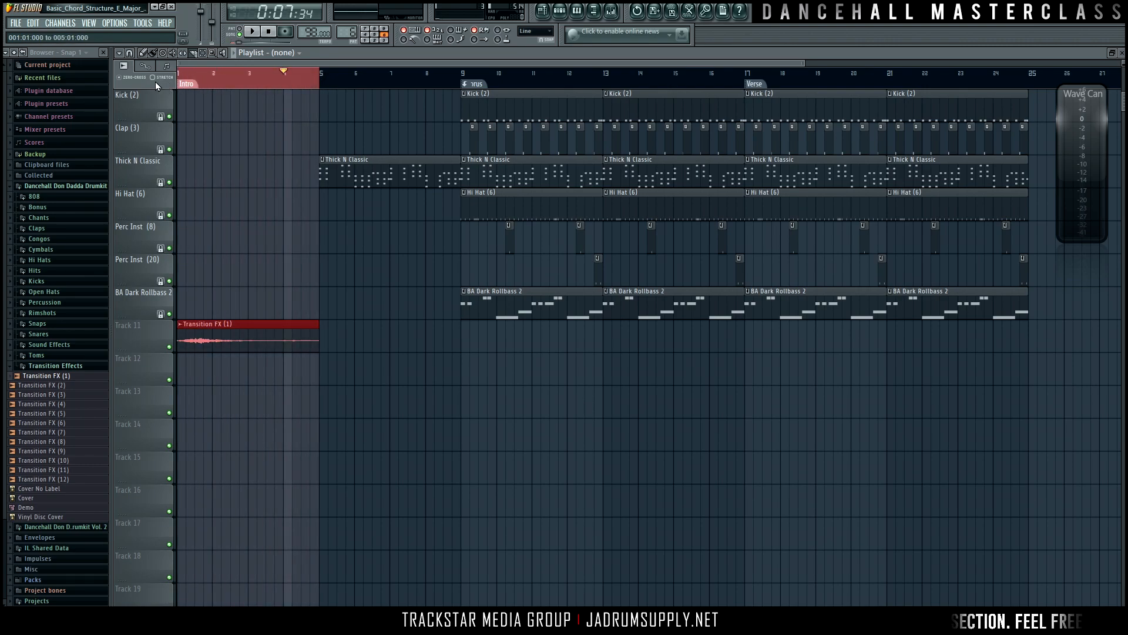
left_click(348, 366)
left_click_drag(376, 342, 254, 337)
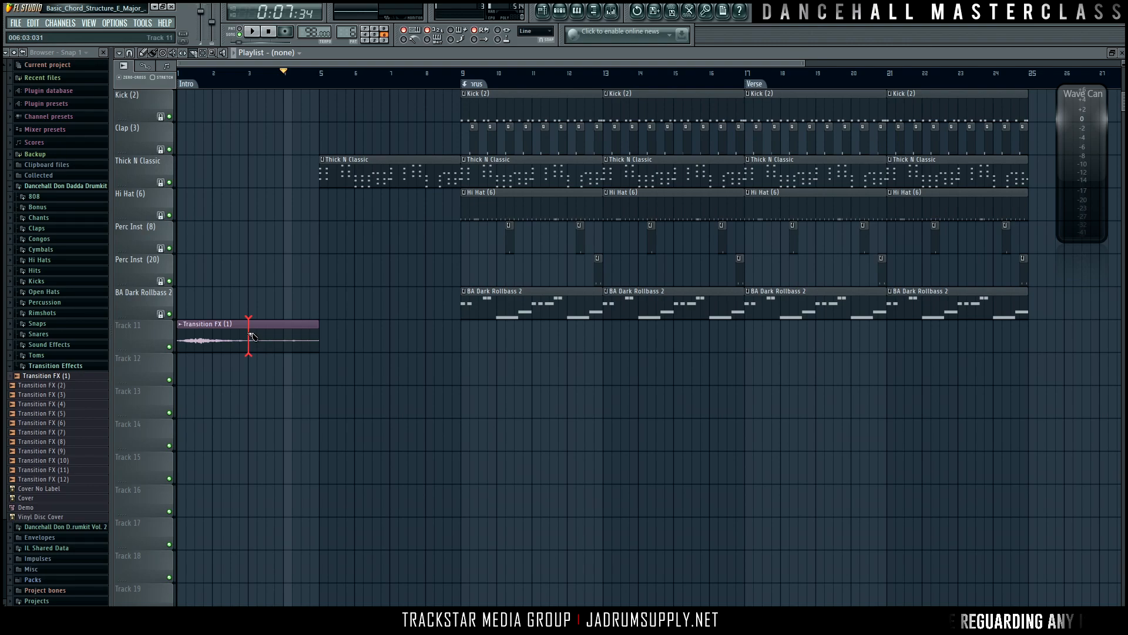
left_click_drag(251, 337, 321, 337)
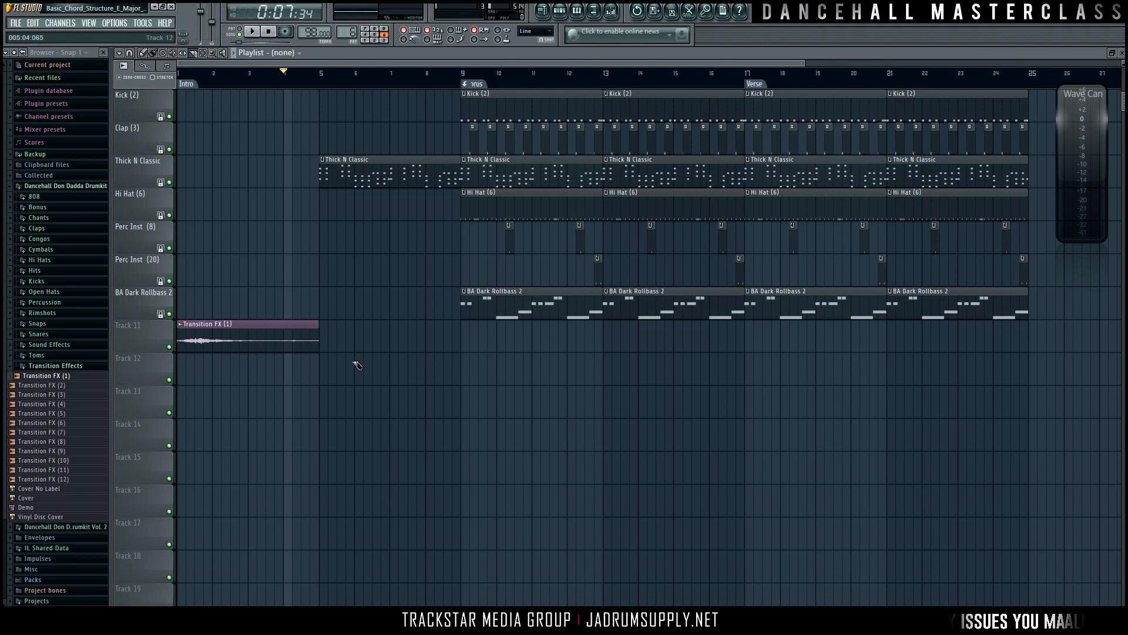
Try shortening the Transition FX (1) clip by half a bar and slicing it near its end, undoing each edit
left_click_drag(318, 334, 300, 337)
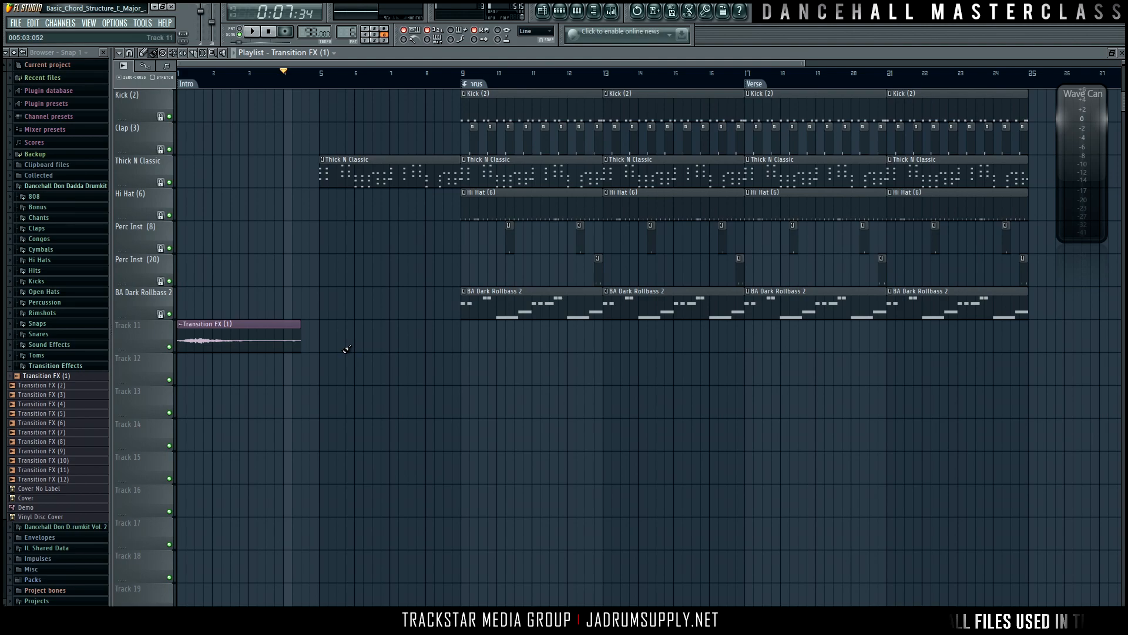
key("ctrl+z")
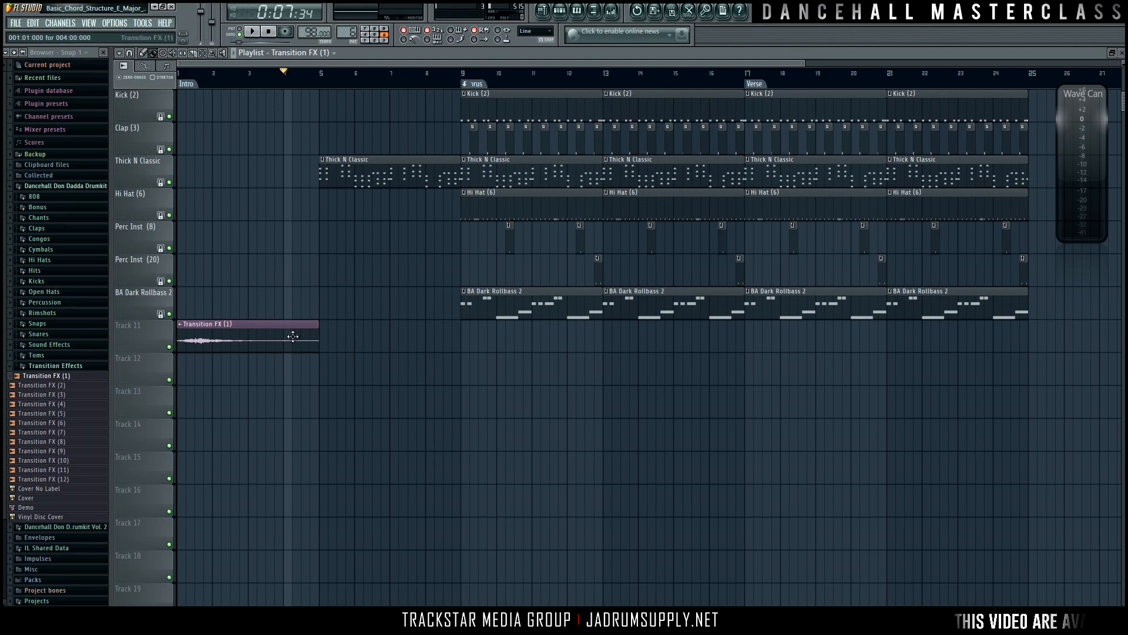
left_click_drag(288, 342, 287, 332)
key("ctrl+z")
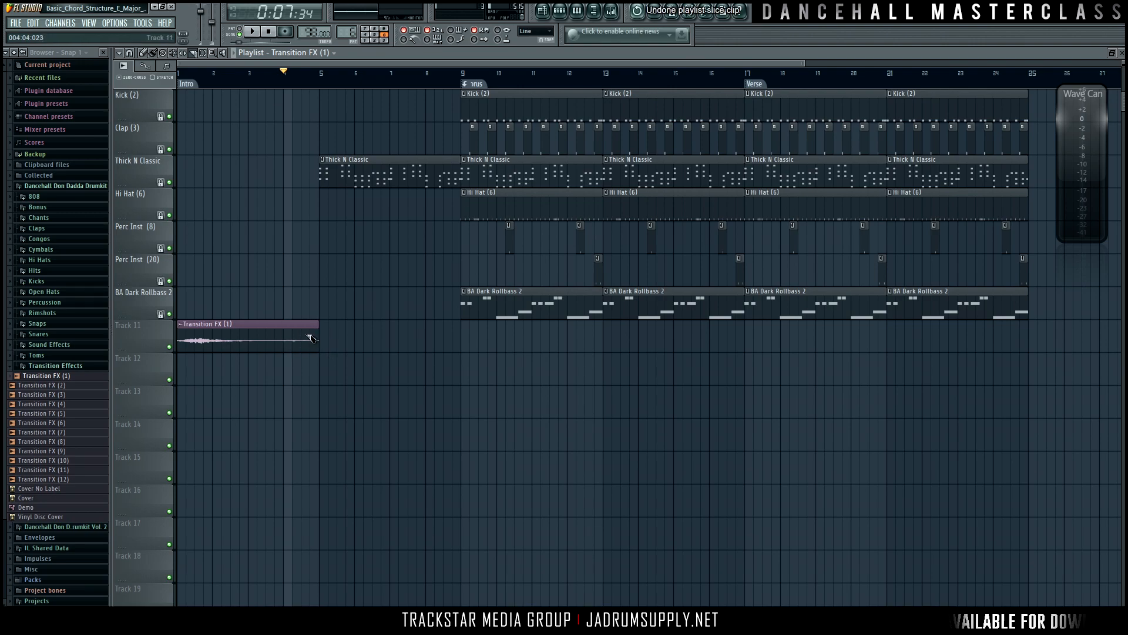
Try trimming the start and end of the Transition FX (1) clip, and undo the edits back to its full four bars
left_click_drag(190, 334, 190, 342)
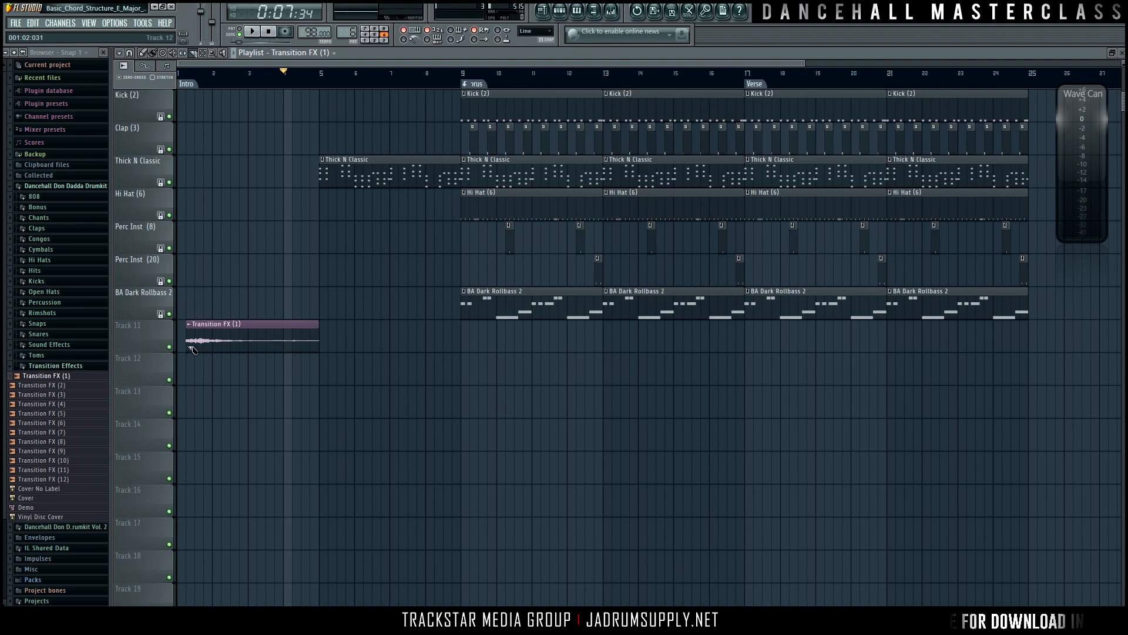
left_click_drag(320, 353, 284, 349)
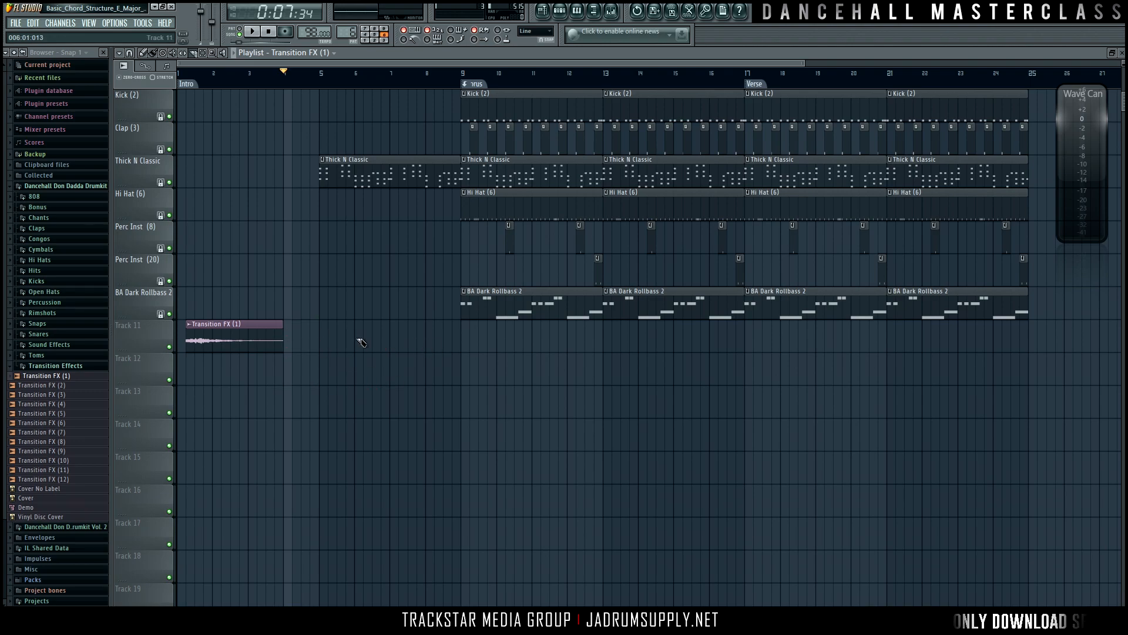
key("ctrl+alt+z")
key("ctrl+alt+z")
key("ctrl+alt+z")
key("ctrl+alt+z")
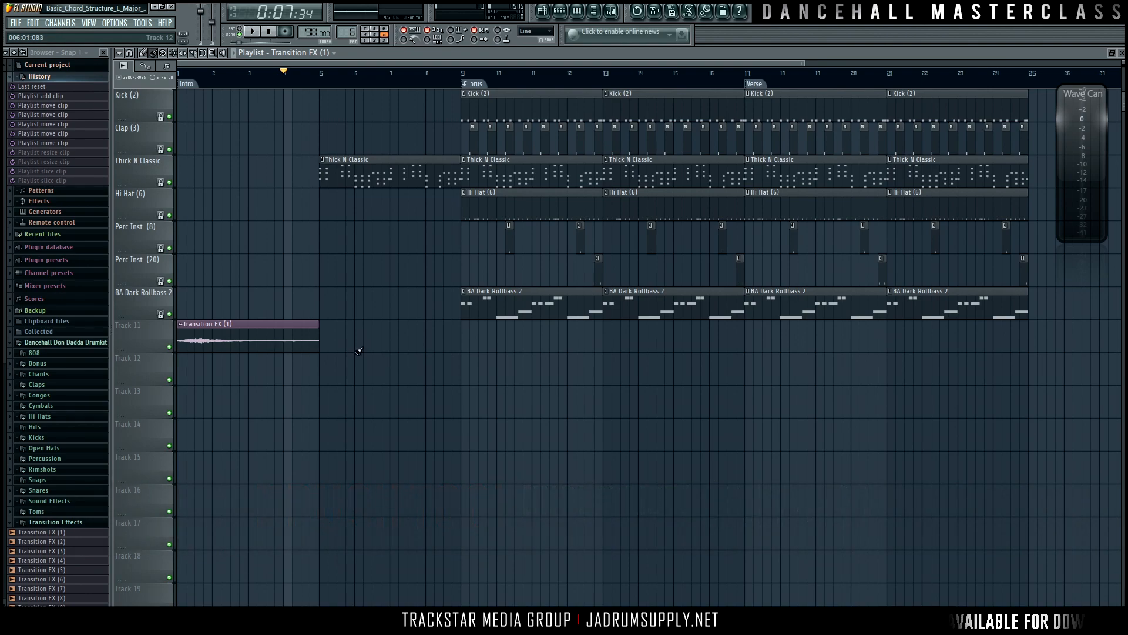
Shorten the Transition FX (1) clip in the intro to two bars and play the arrangement
scroll(307, 86, "down", 4)
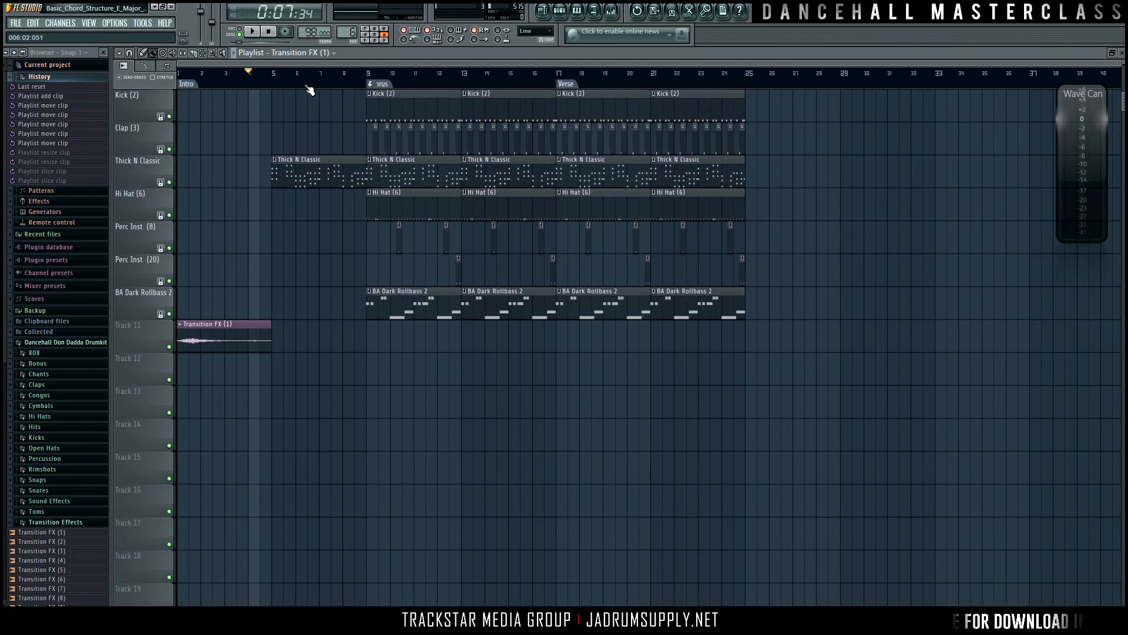
left_click_drag(267, 330, 224, 330)
key("space")
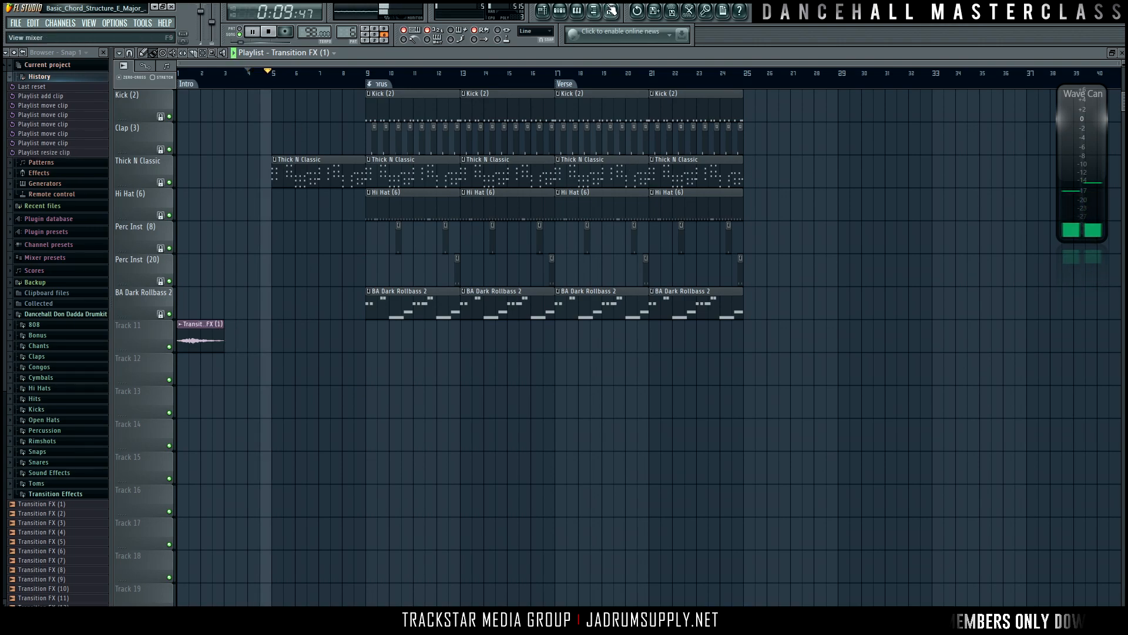
Stop playback, move the playhead to bar 8, and bring Track 11 and the Transition Effects samples into view
scroll(79, 332, "down", 3)
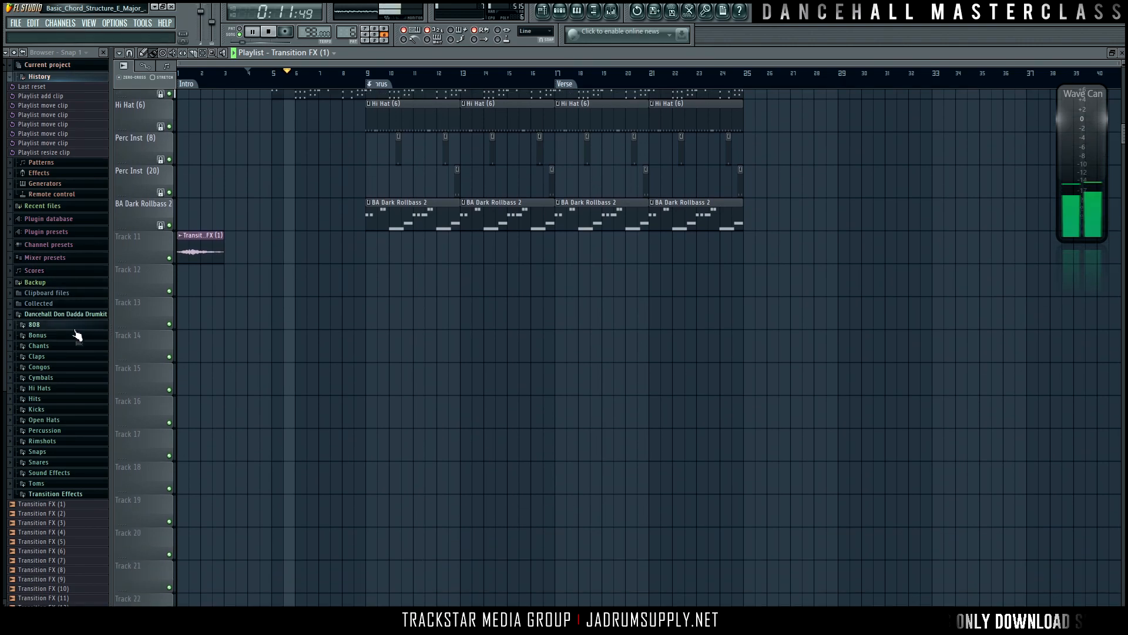
scroll(80, 333, "down", 2)
scroll(99, 322, "up", 3)
scroll(79, 461, "down", 4)
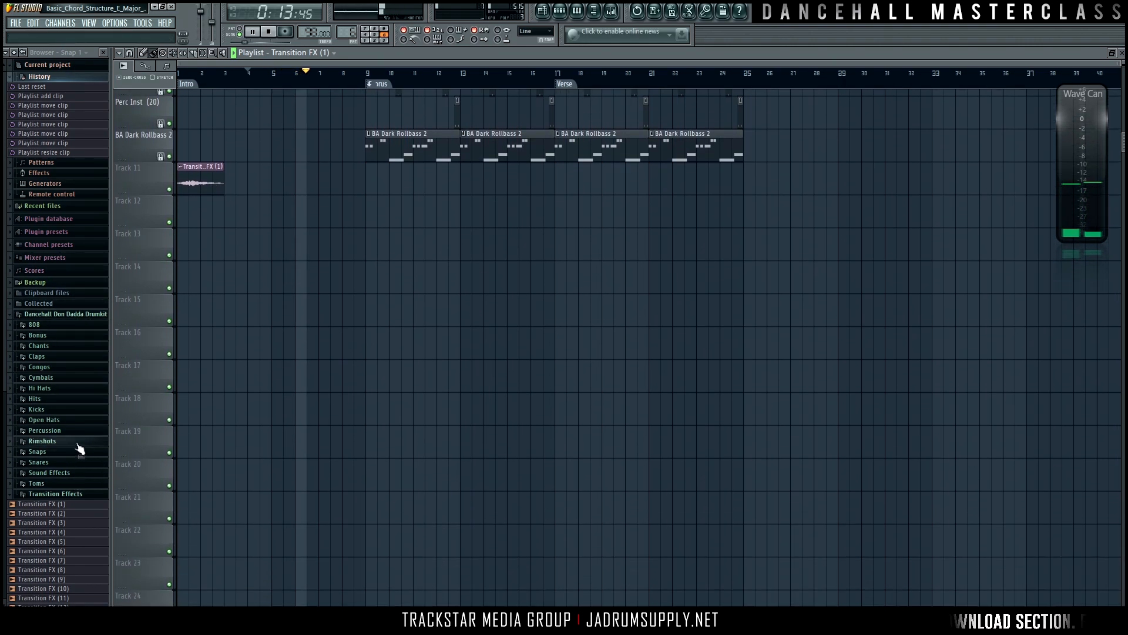
scroll(79, 449, "down", 2)
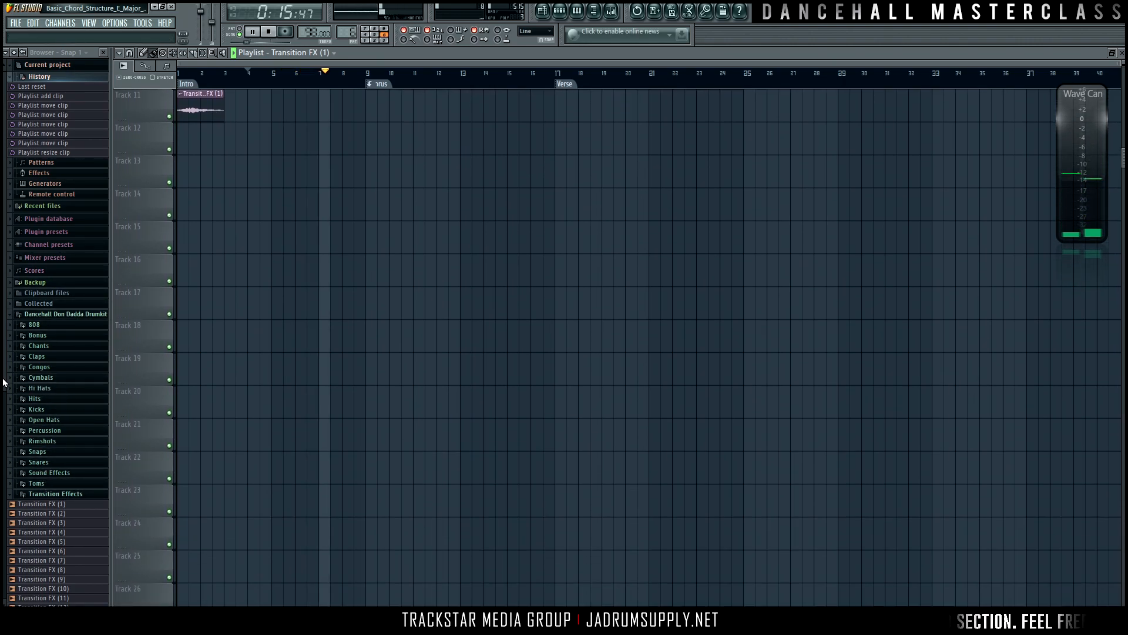
scroll(59, 400, "down", 6)
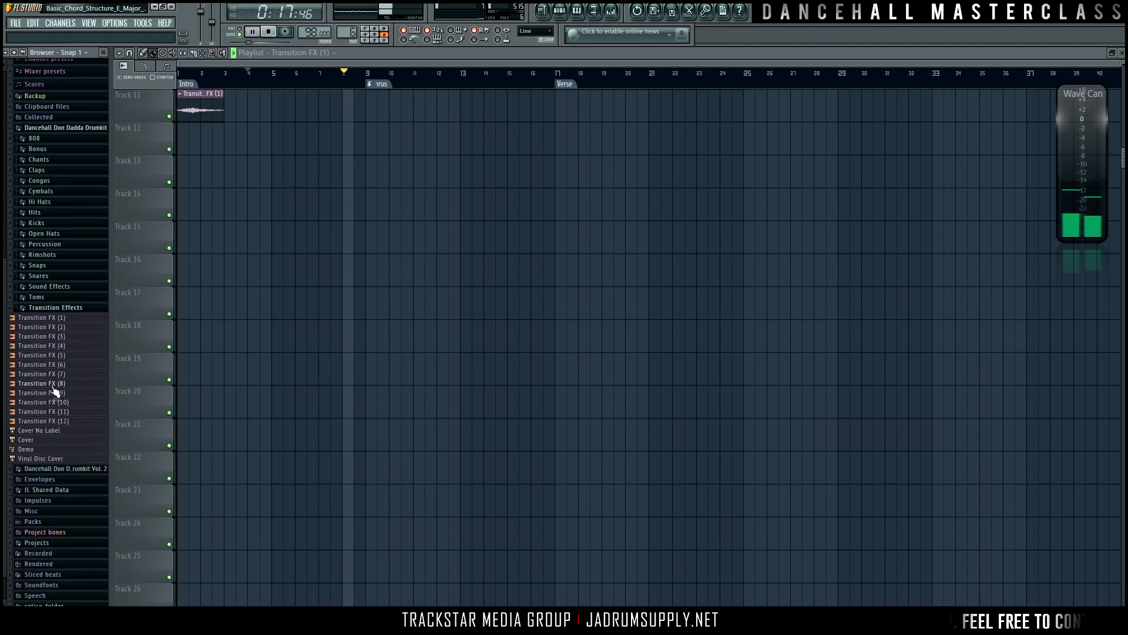
key("space")
left_click(346, 78)
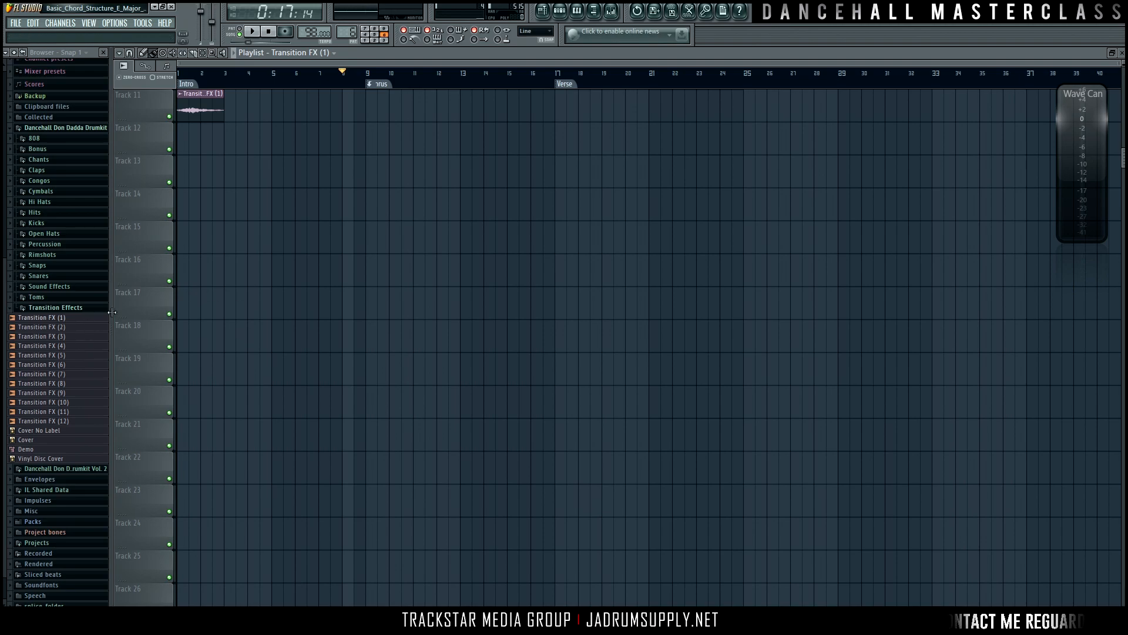
Audition the Transition FX (7), (5), (4) and (2) samples
left_click(42, 374)
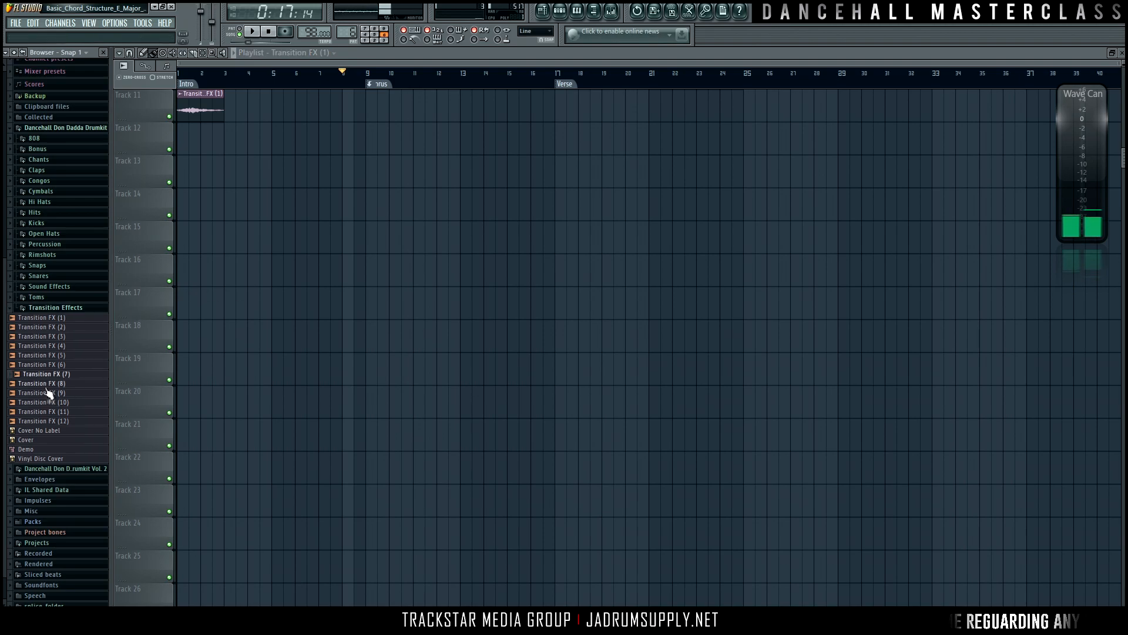
left_click(43, 374)
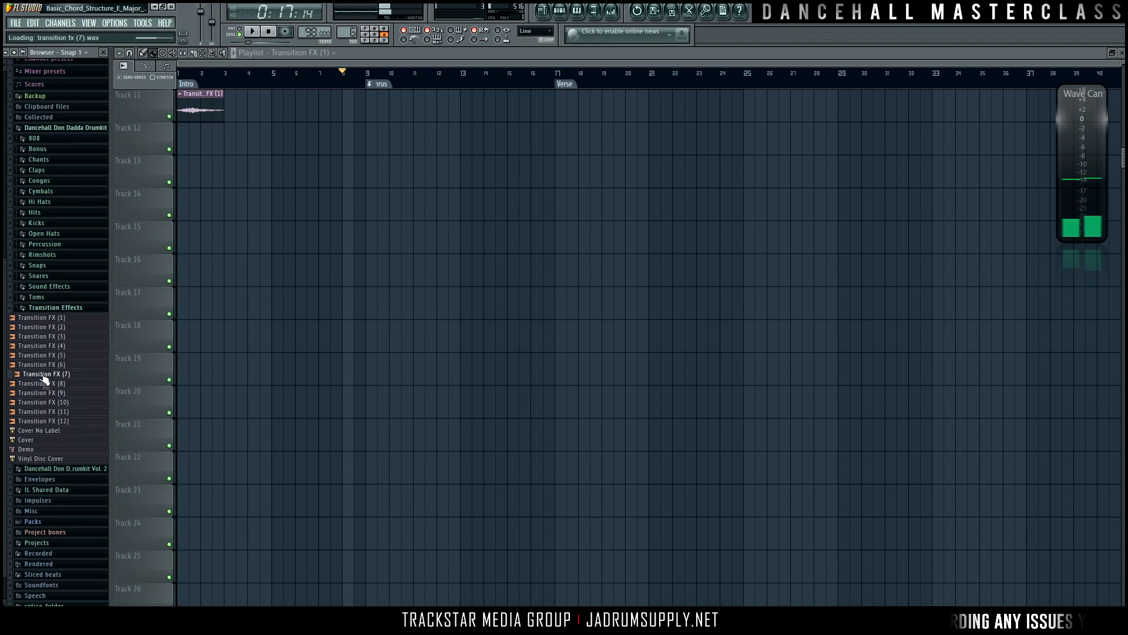
left_click(49, 356)
left_click(52, 346)
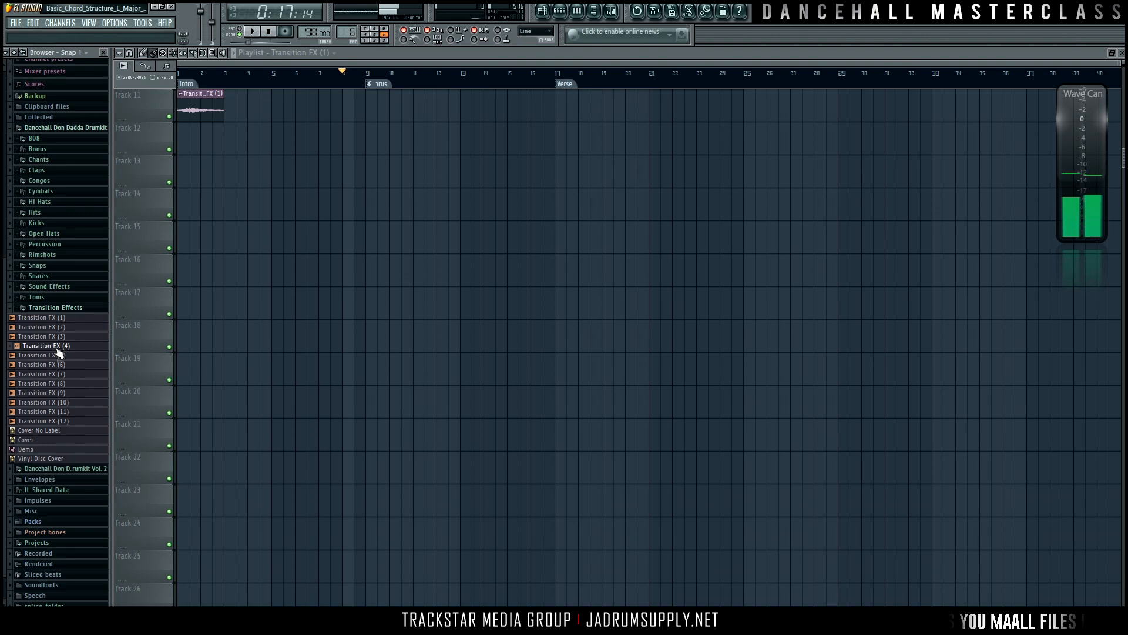
left_click(18, 328)
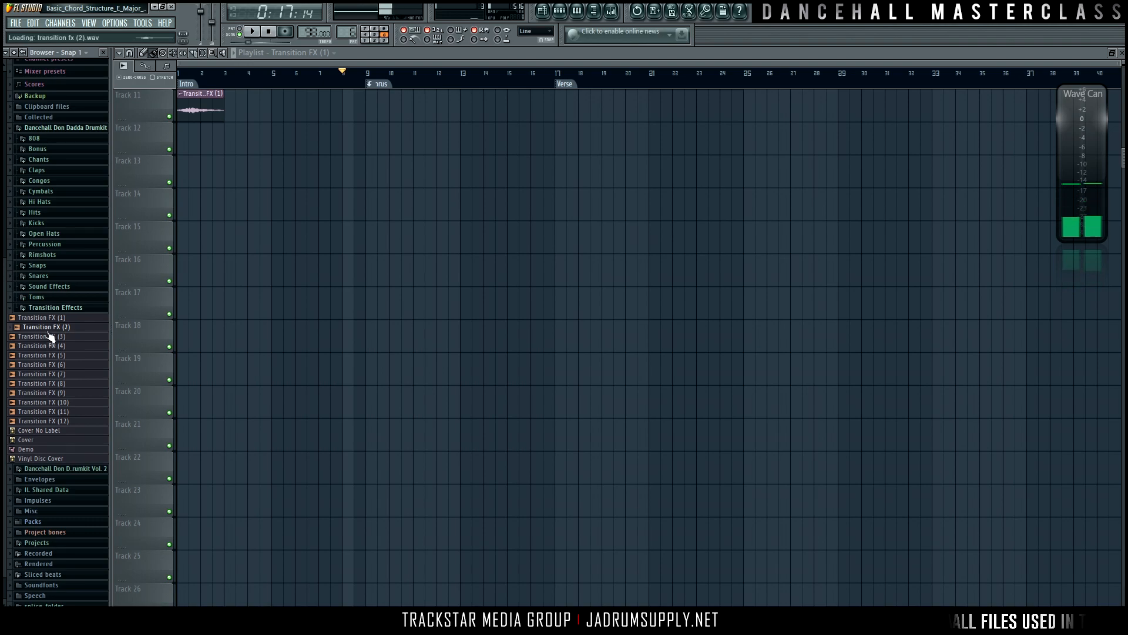
Place Transition FX (2) on Track 11 half a bar before bar 9 and set its time stretching mode to Auto
left_click_drag(18, 327, 372, 97)
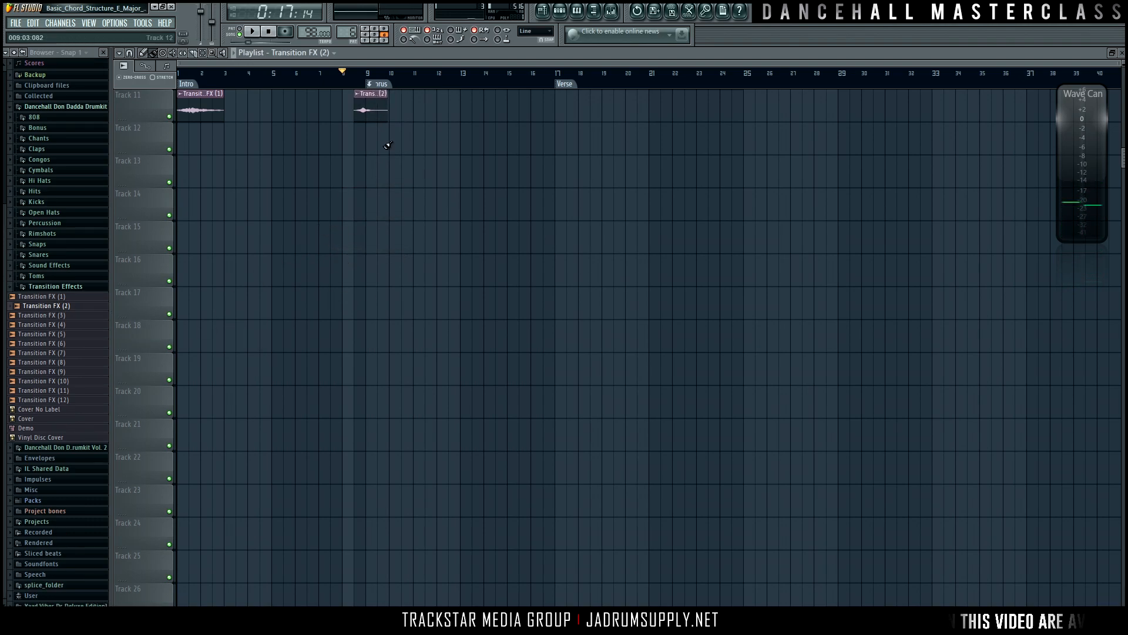
scroll(365, 111, "up", 5)
double_click(358, 114)
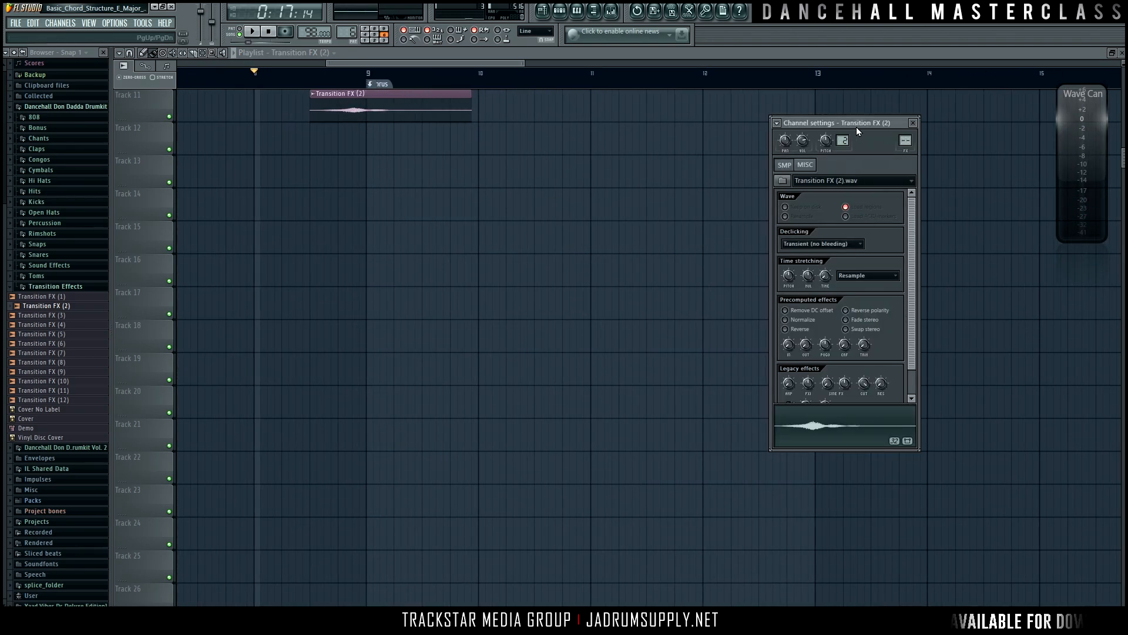
left_click_drag(835, 123, 615, 103)
left_click(646, 255)
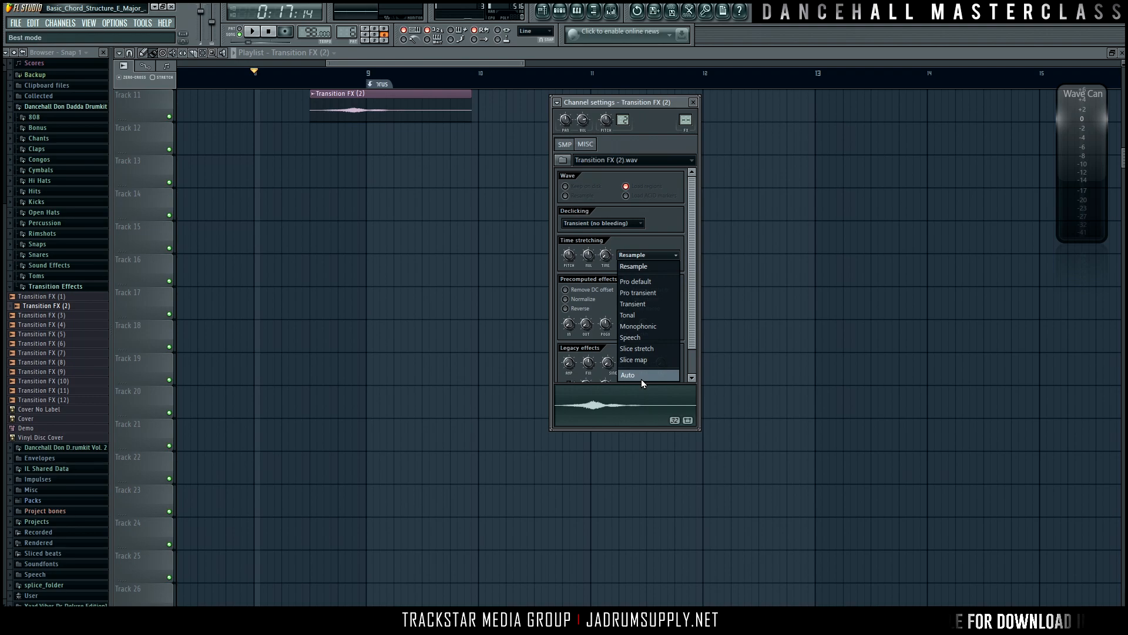
left_click(637, 379)
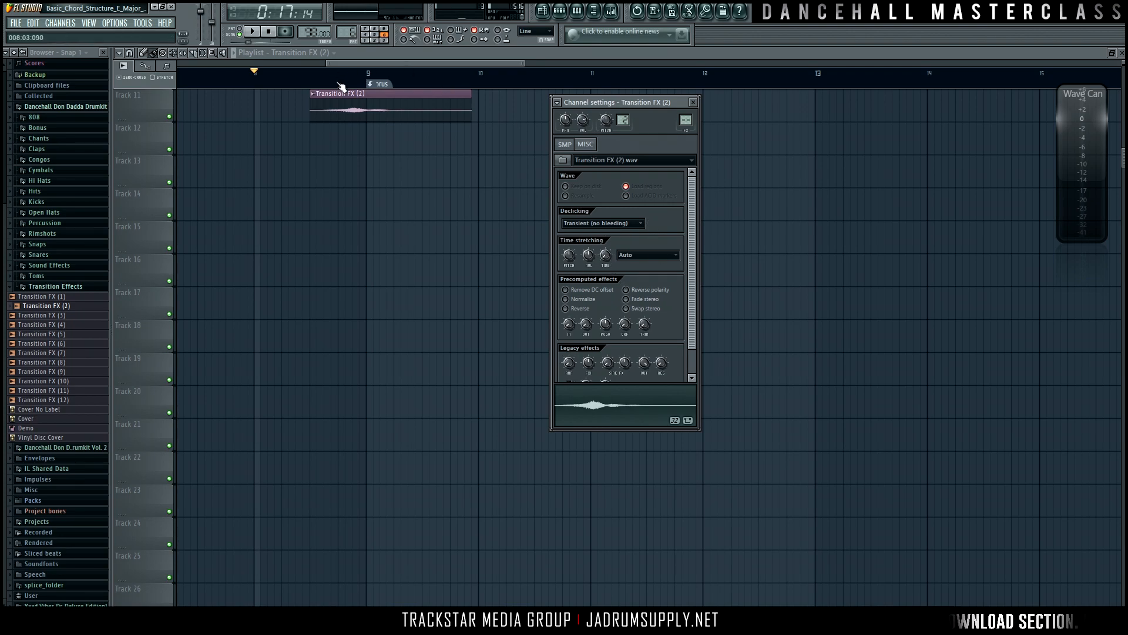
Select the beat where the Transition FX (2) clip starts, from 008:03:000 to 008:04:000, and open the mixer
scroll(341, 86, "up", 4)
left_click_drag(594, 103, 401, 206)
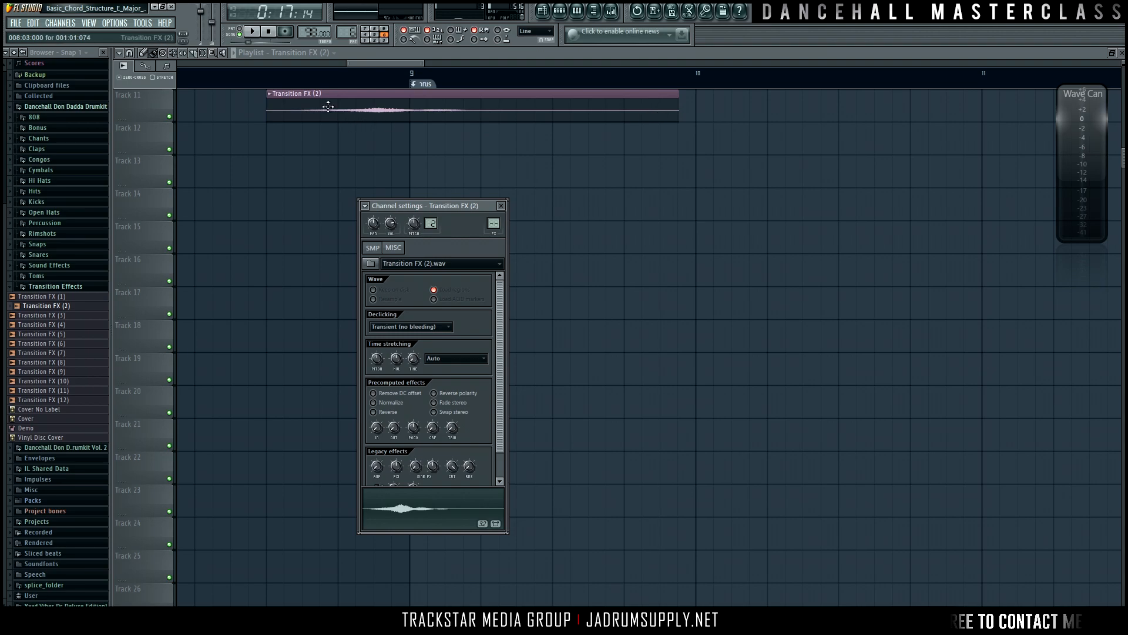
left_click_drag(270, 82, 335, 86)
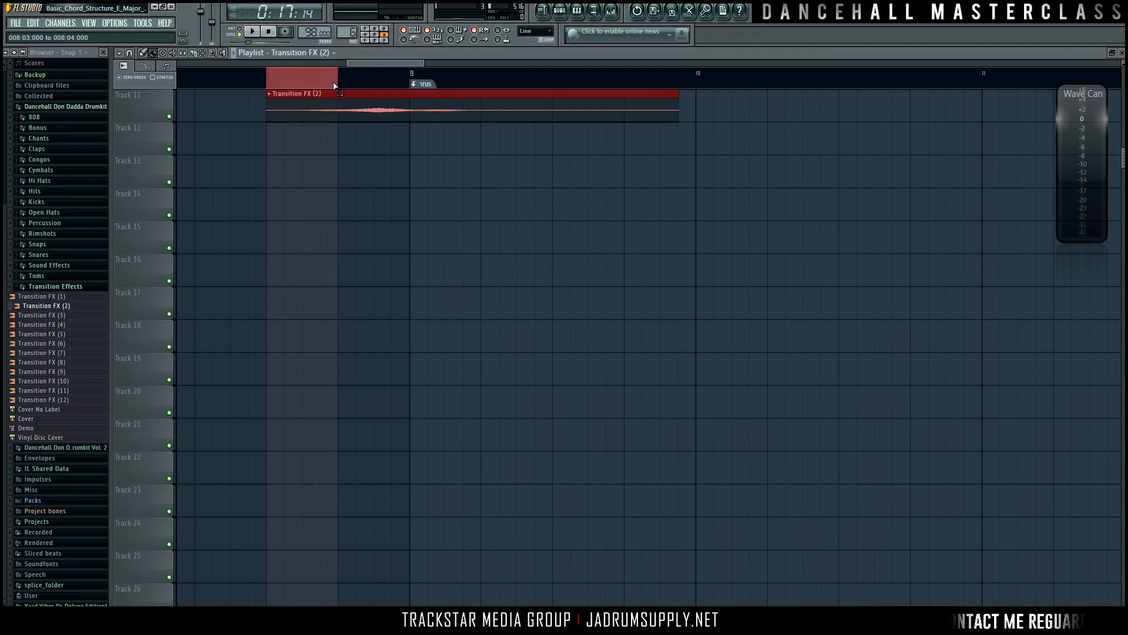
key("F9")
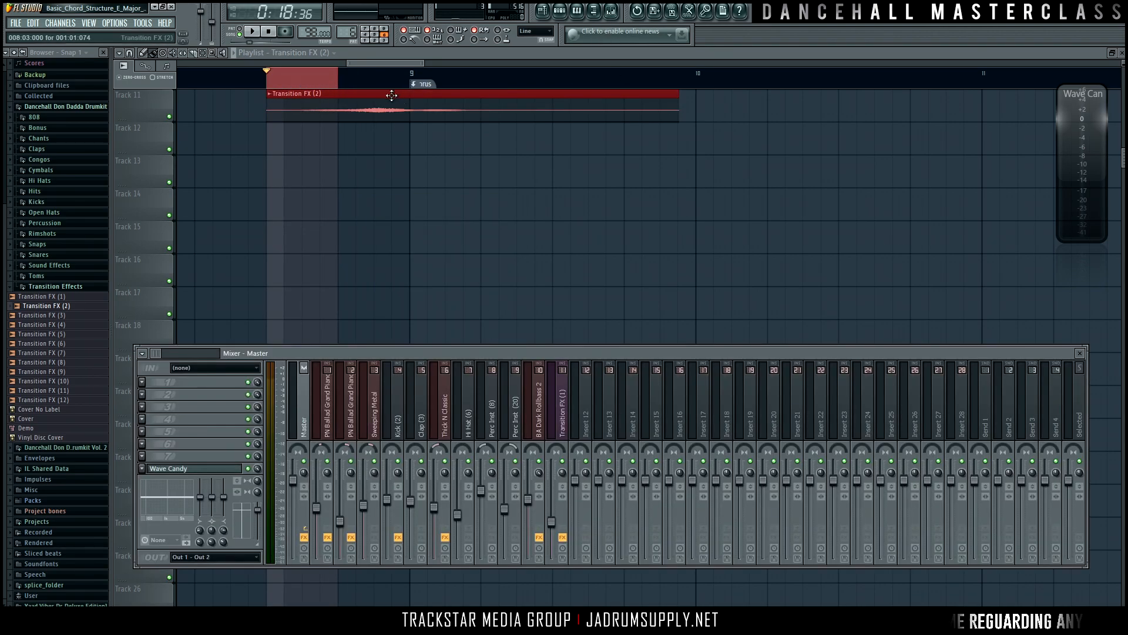
Try time-stretching the Transition FX (2) clip to half a bar and to one beat, with the stretch mode on Auto
double_click(355, 108)
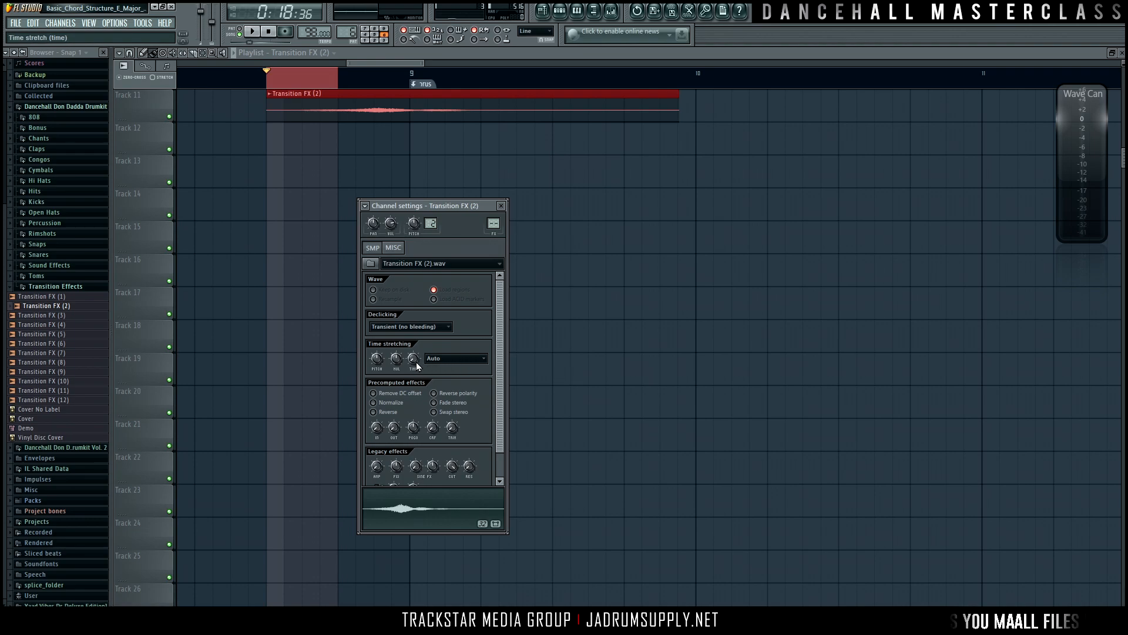
left_click_drag(413, 361, 414, 359)
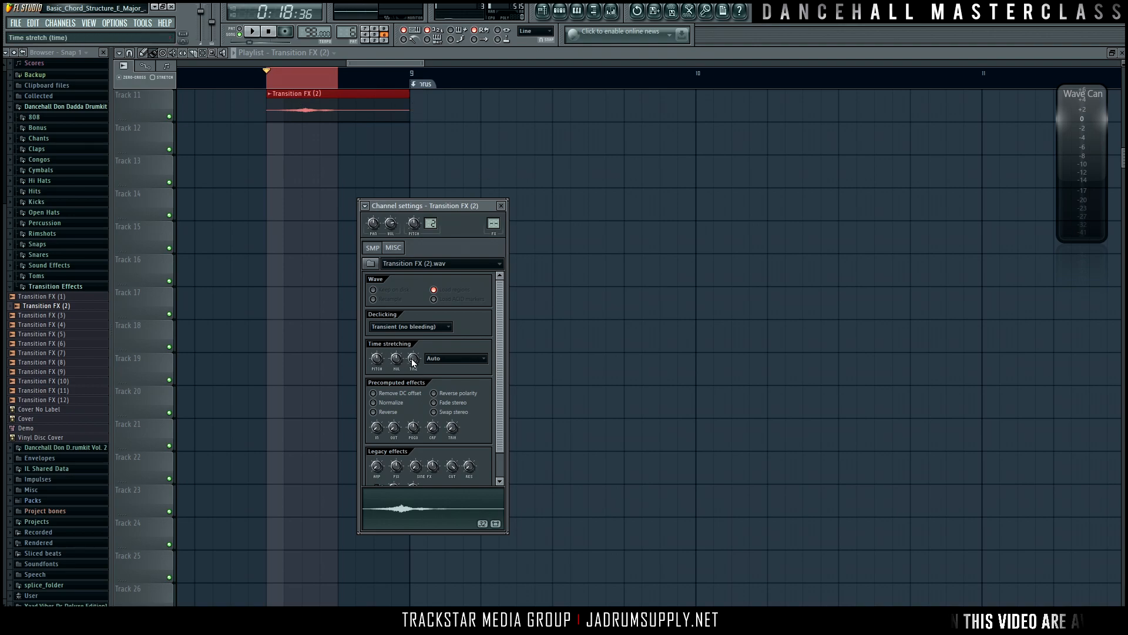
left_click(447, 358)
left_click(445, 369)
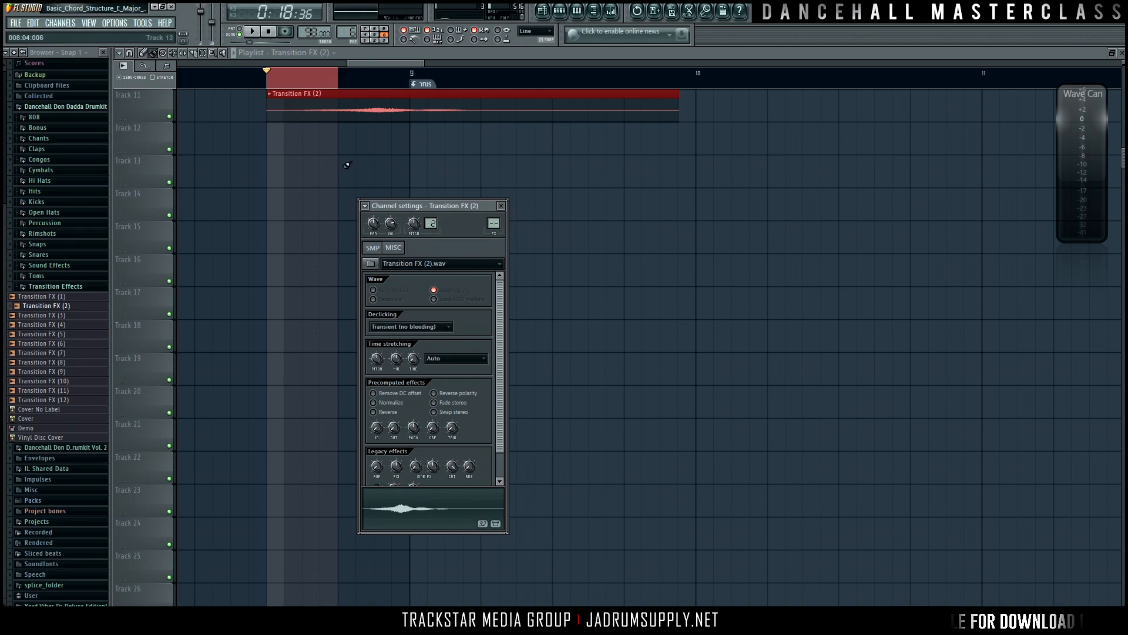
left_click(412, 361)
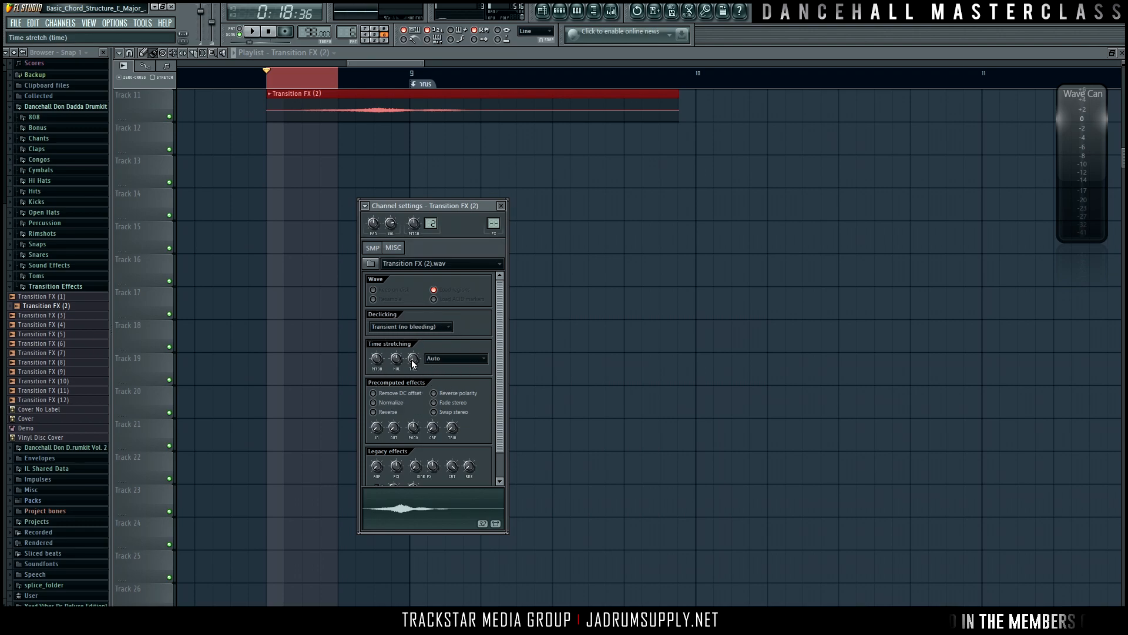
left_click_drag(412, 364, 412, 362)
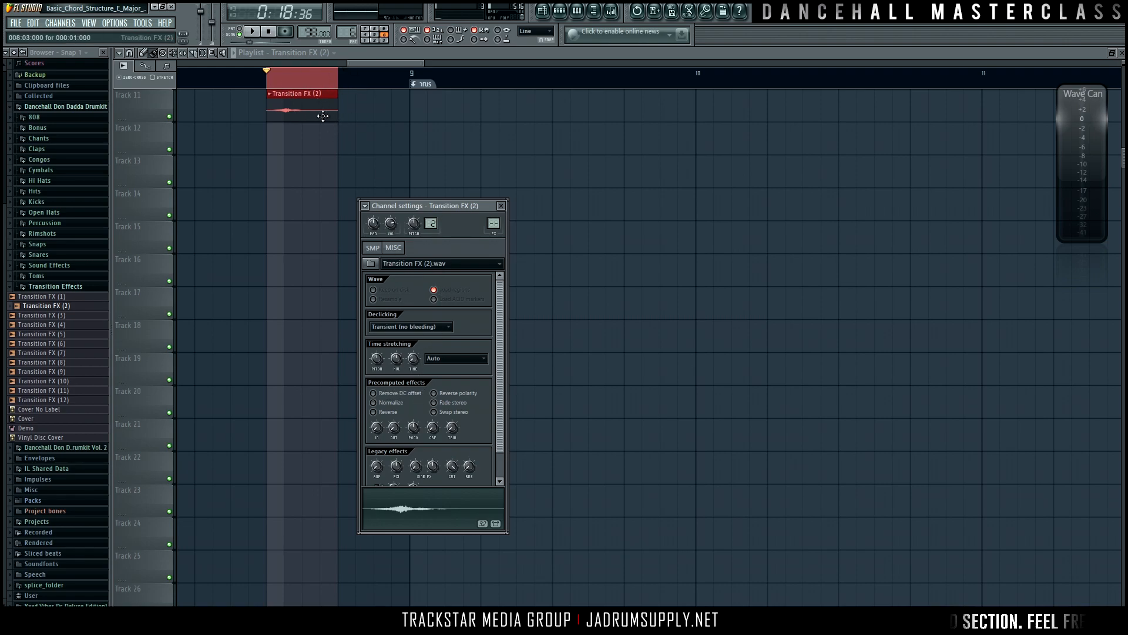
Time-stretch the Transition FX (2) clip to three beats, and try extending its end past the audio and back
mouse_move(413, 363)
left_mouse_down()
mouse_move(413, 352)
mouse_move(414, 363)
left_mouse_up()
left_click_drag(479, 107, 534, 107)
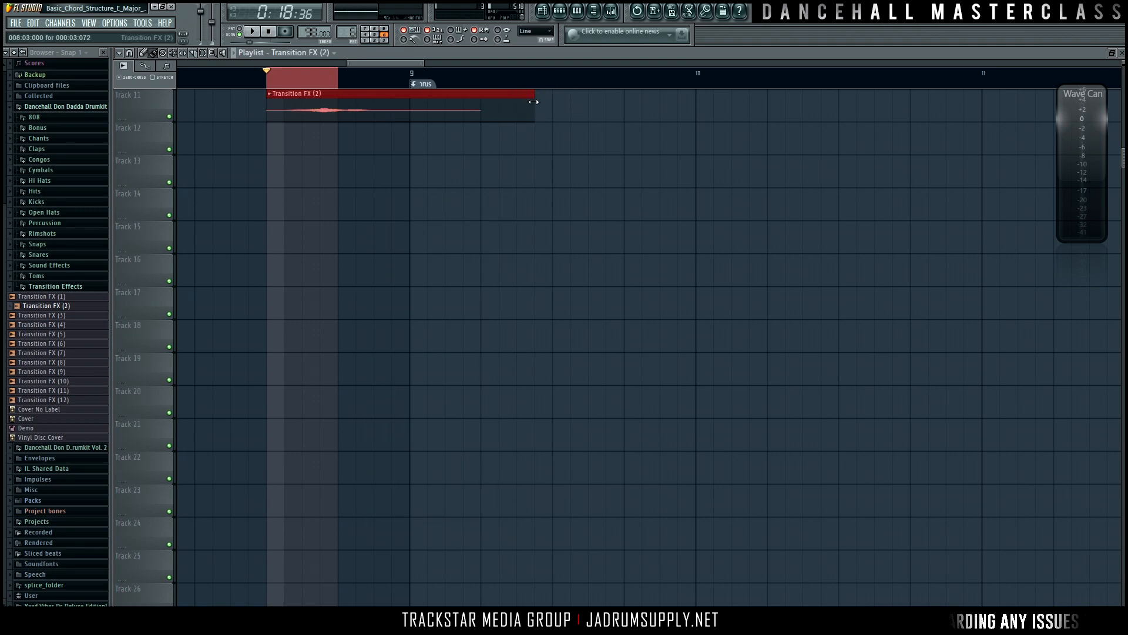
left_click_drag(534, 101, 496, 108)
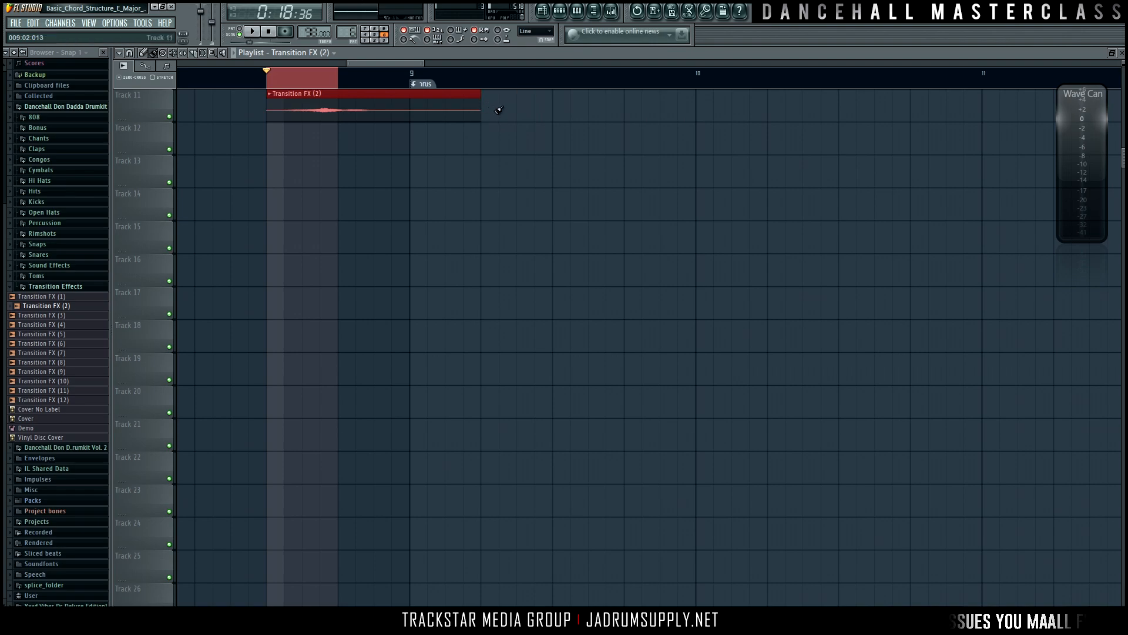
Turn on stretching for resized audio clips, try it on the end of Transition FX (2), and clear the time selection
left_click(159, 81)
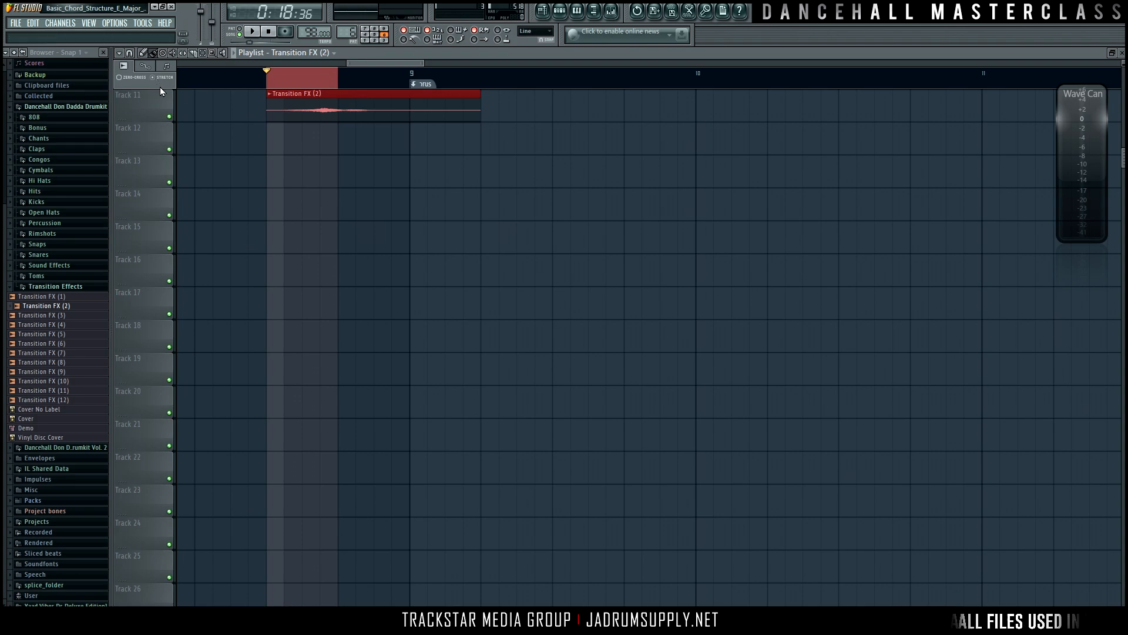
left_click_drag(479, 108, 479, 151)
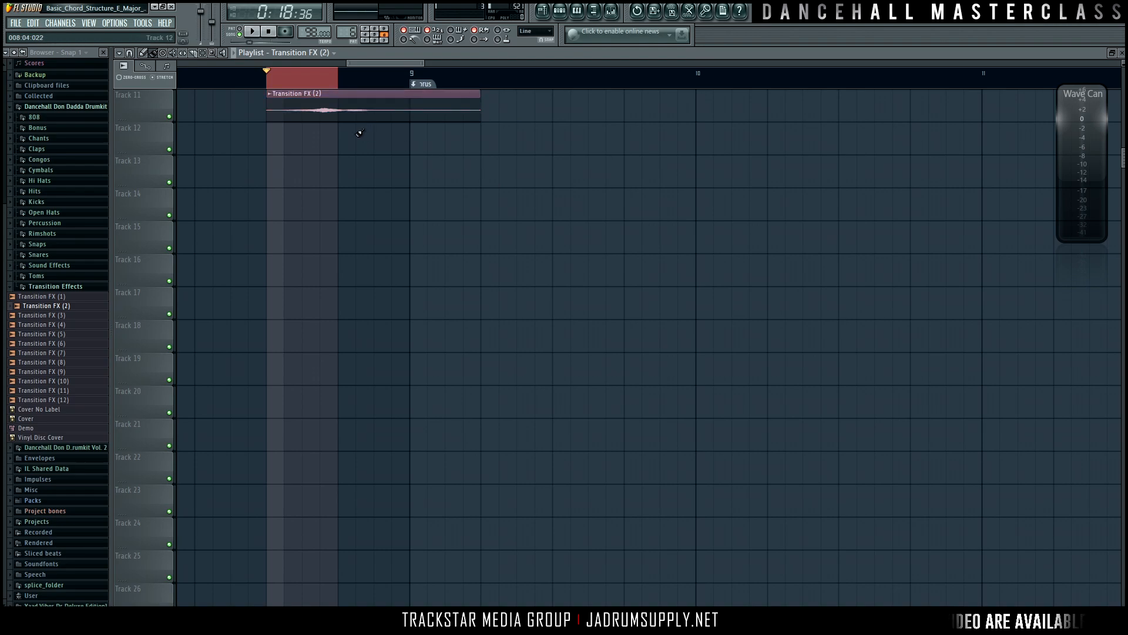
key("ctrl+d")
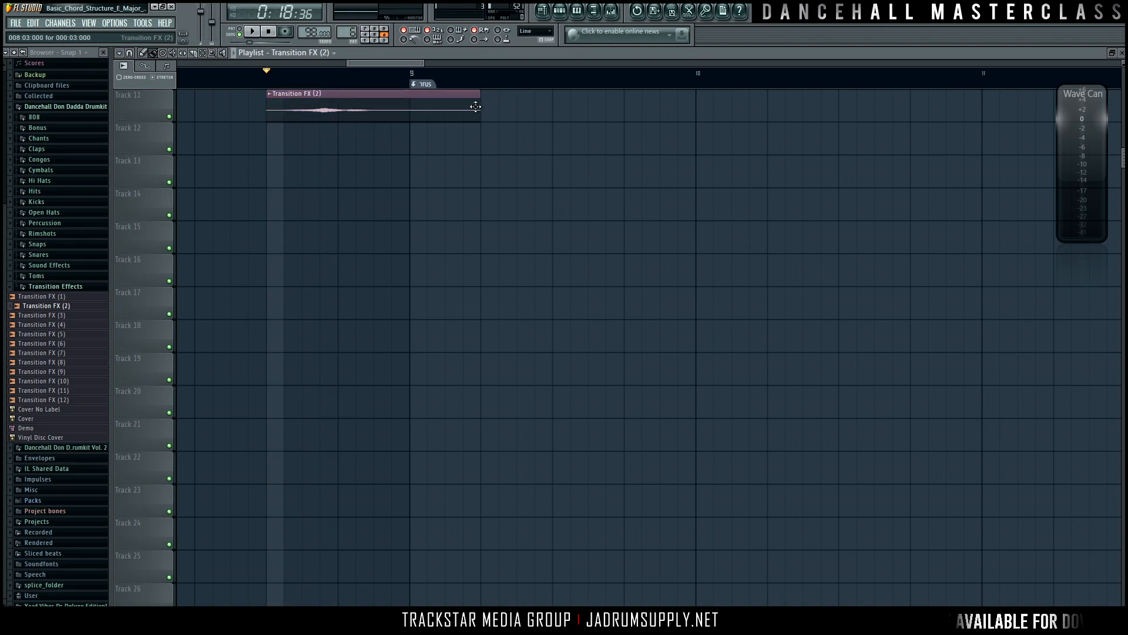
Compare the pattern, audio and automation clip options, and stretch the Transition FX (2) clip to one bar
left_click(148, 71)
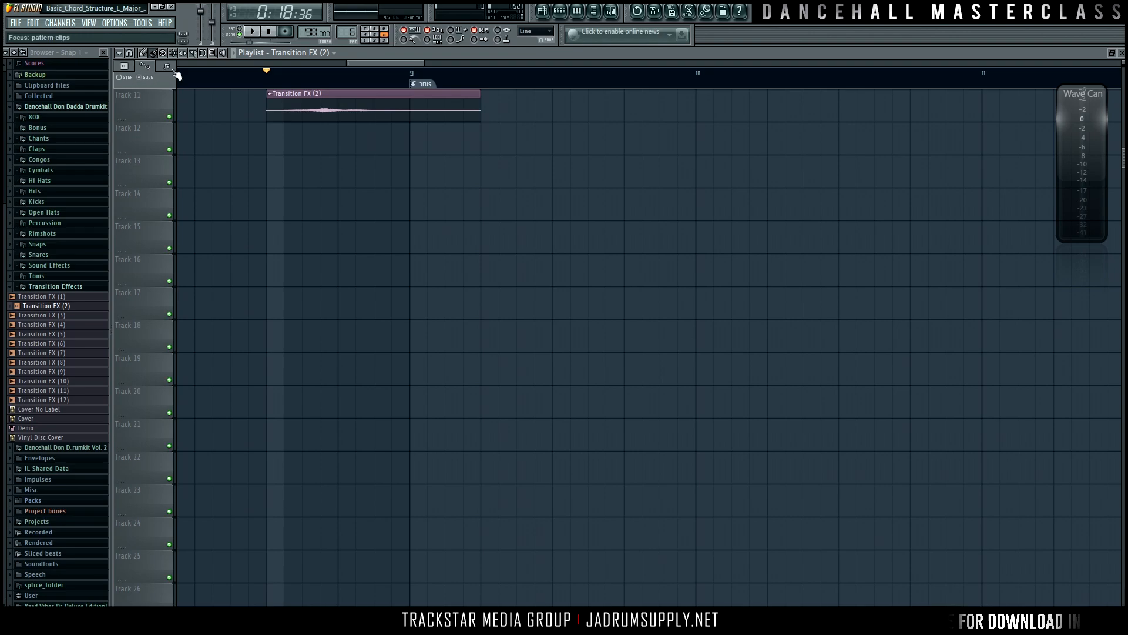
left_click(124, 67)
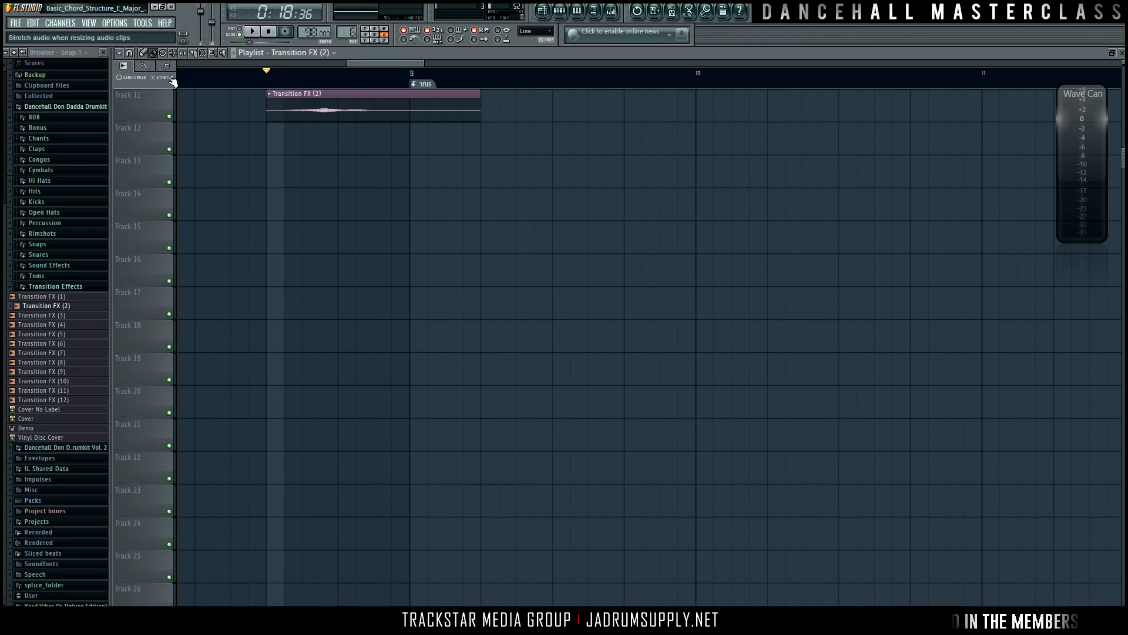
left_click_drag(478, 101, 548, 109)
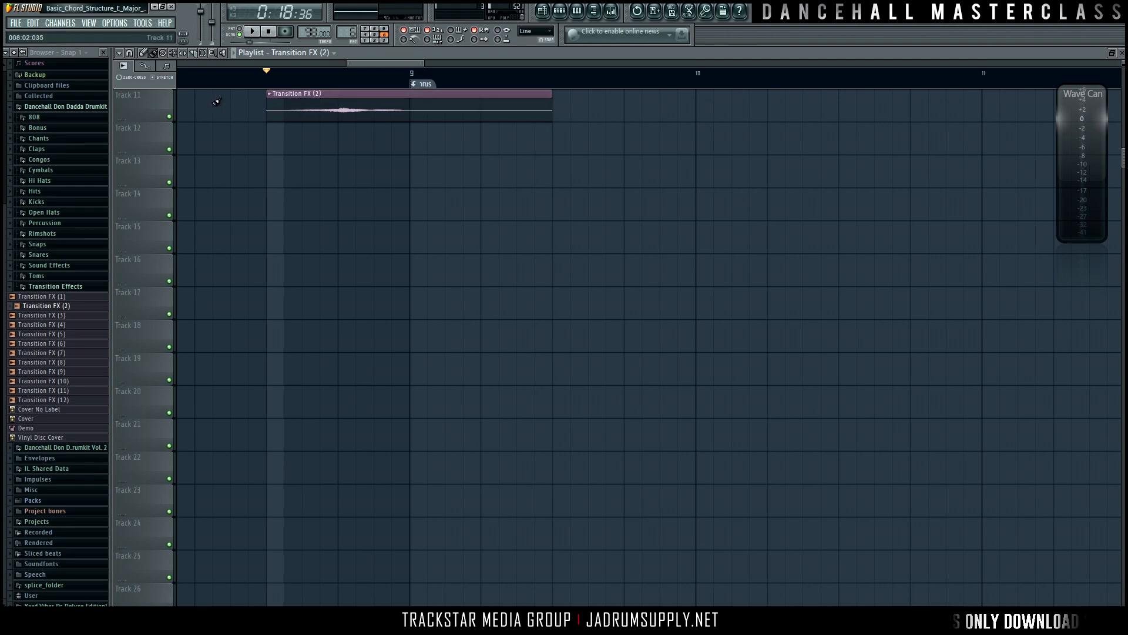
left_click(170, 67)
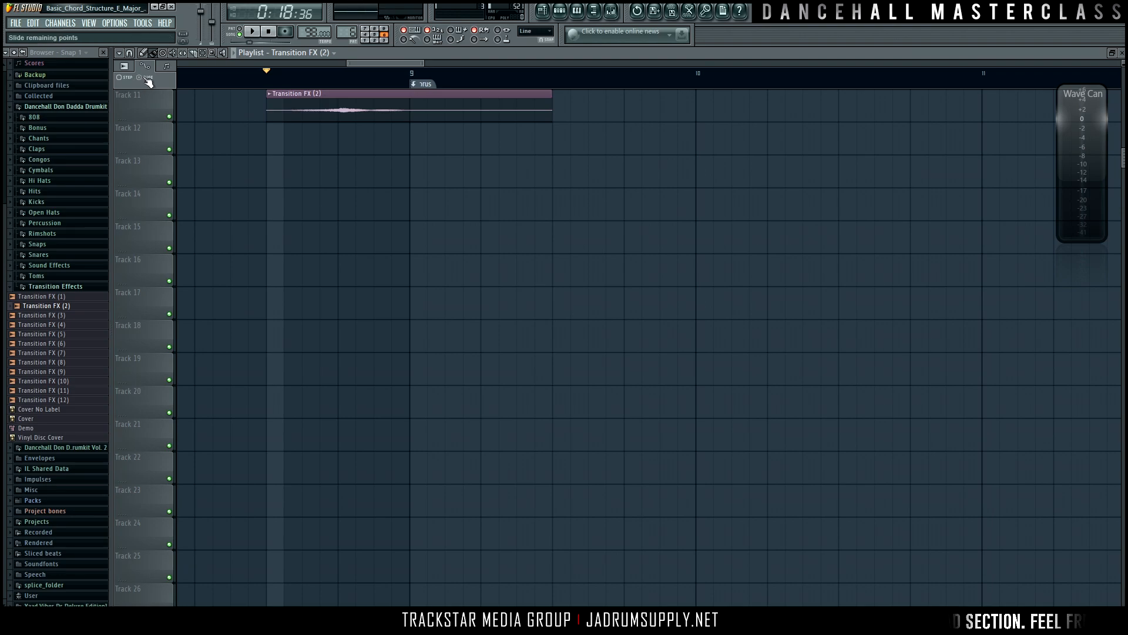
Review the audio clip resize options and the time-stretching settings of the Transition FX (2) channel
mouse_move(551, 101)
left_mouse_down()
mouse_move(499, 101)
mouse_move(551, 98)
left_mouse_up()
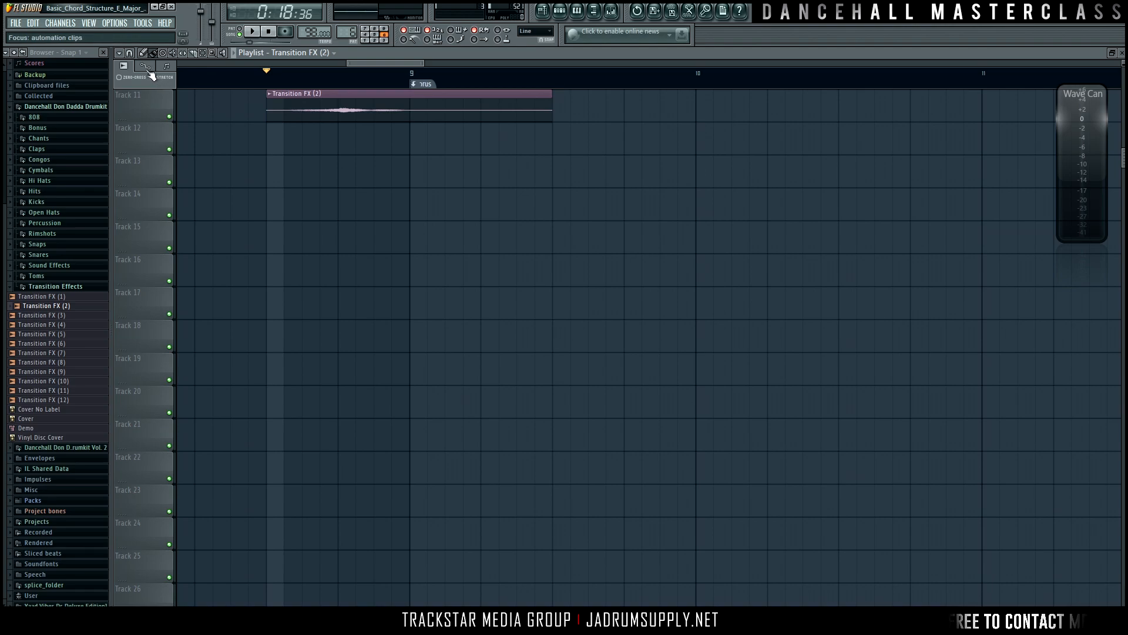
left_click(125, 67)
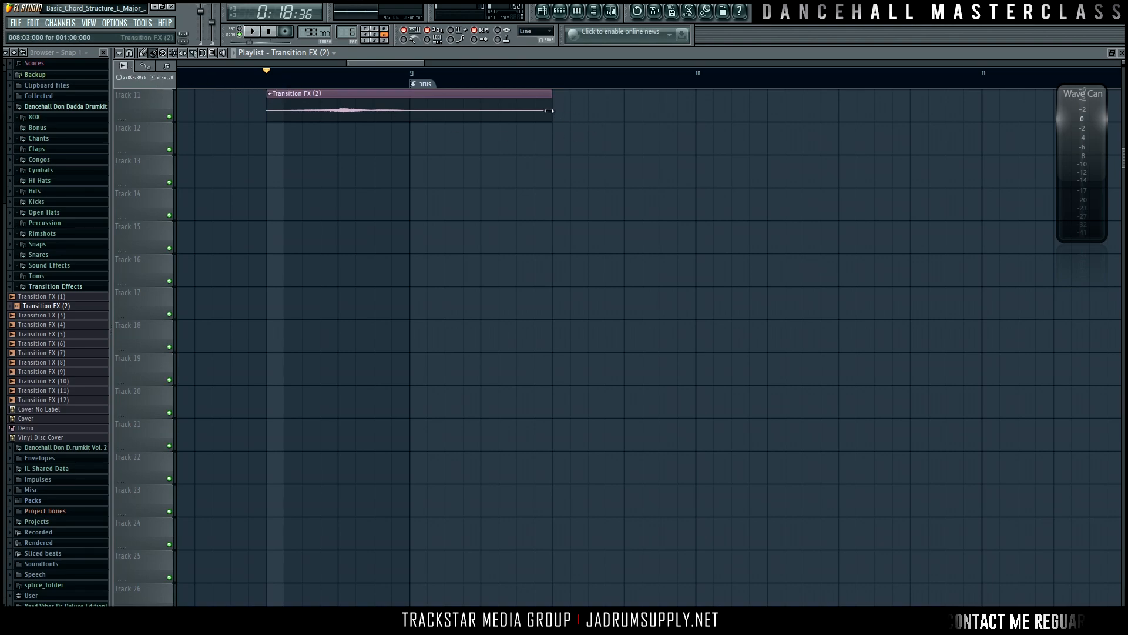
mouse_move(549, 105)
left_mouse_down()
mouse_move(478, 104)
mouse_move(545, 101)
left_mouse_up()
double_click(350, 115)
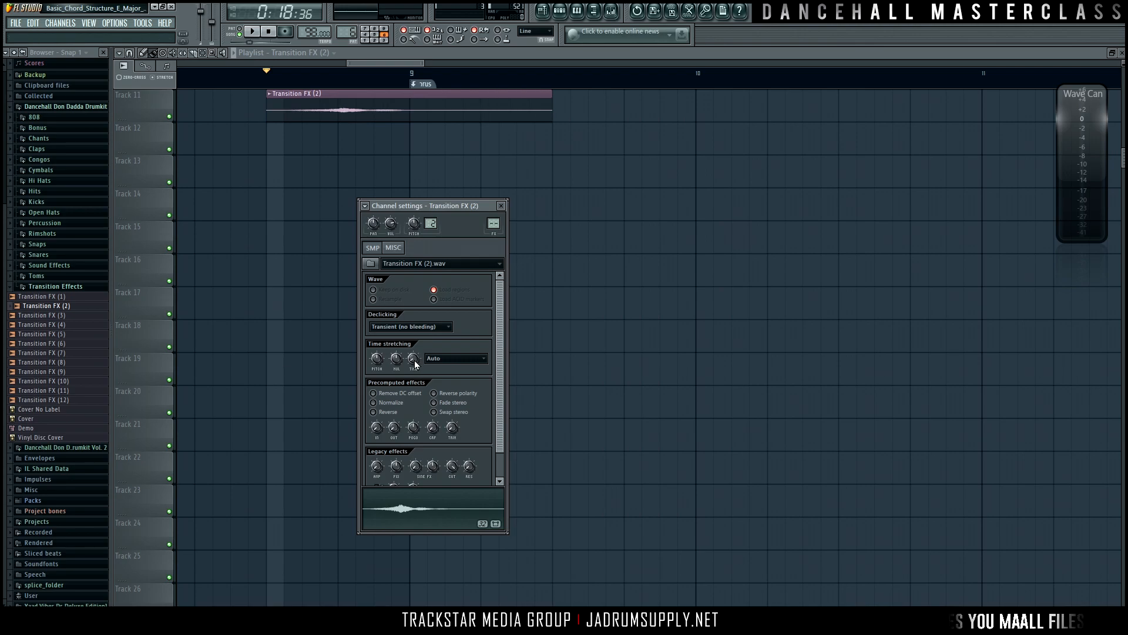
key("Escape")
Move the Transition FX (2) clip to start on beat 4 of bar 8, and play from the chorus marker to check it
scroll(423, 171, "up", 4)
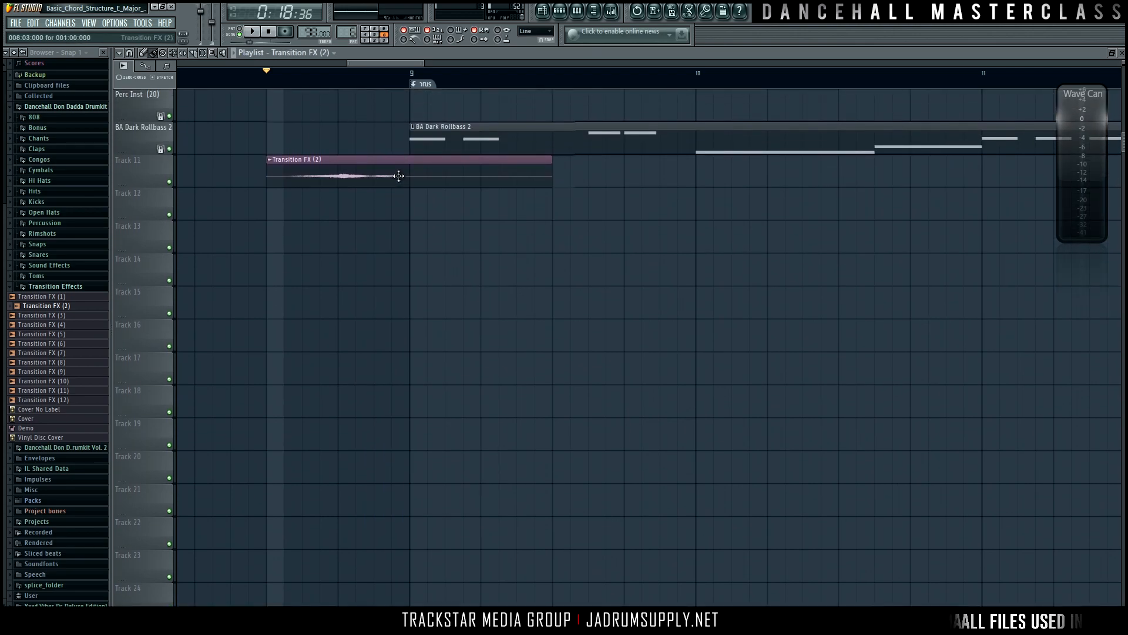
left_click_drag(378, 235, 423, 248)
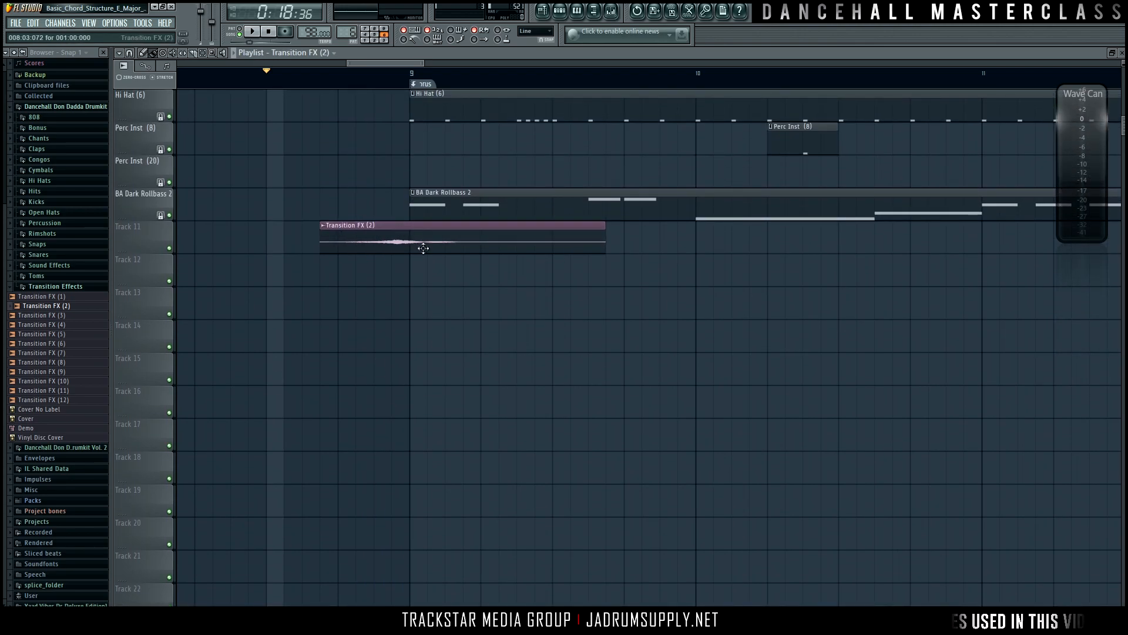
scroll(340, 260, "up", 4)
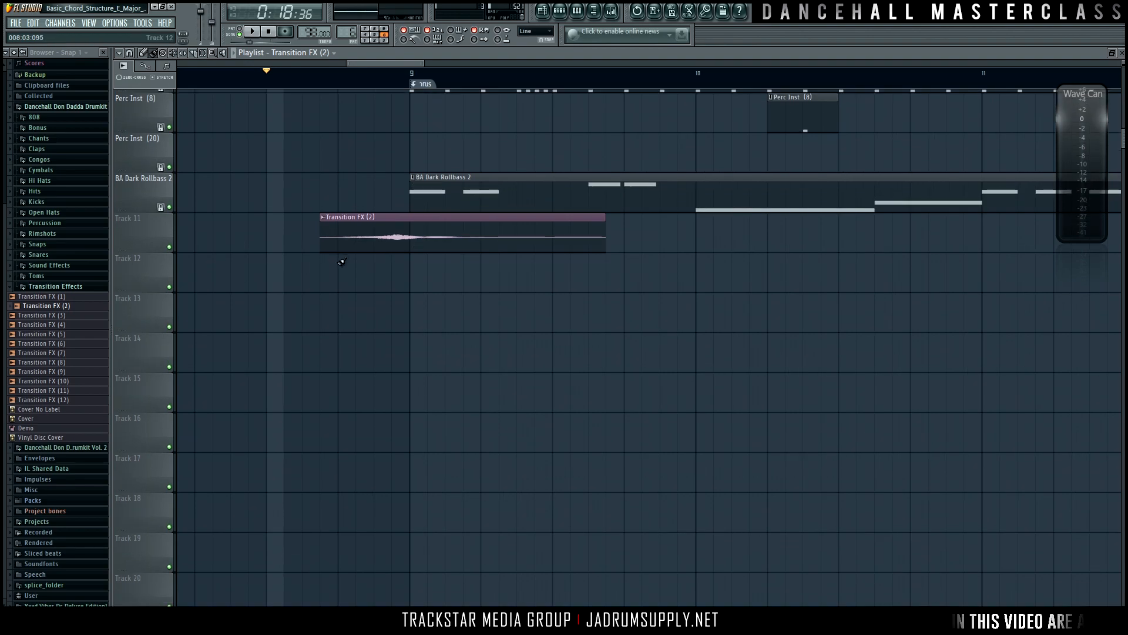
mouse_move(362, 216)
left_mouse_down()
mouse_move(399, 210)
mouse_move(378, 211)
left_mouse_up()
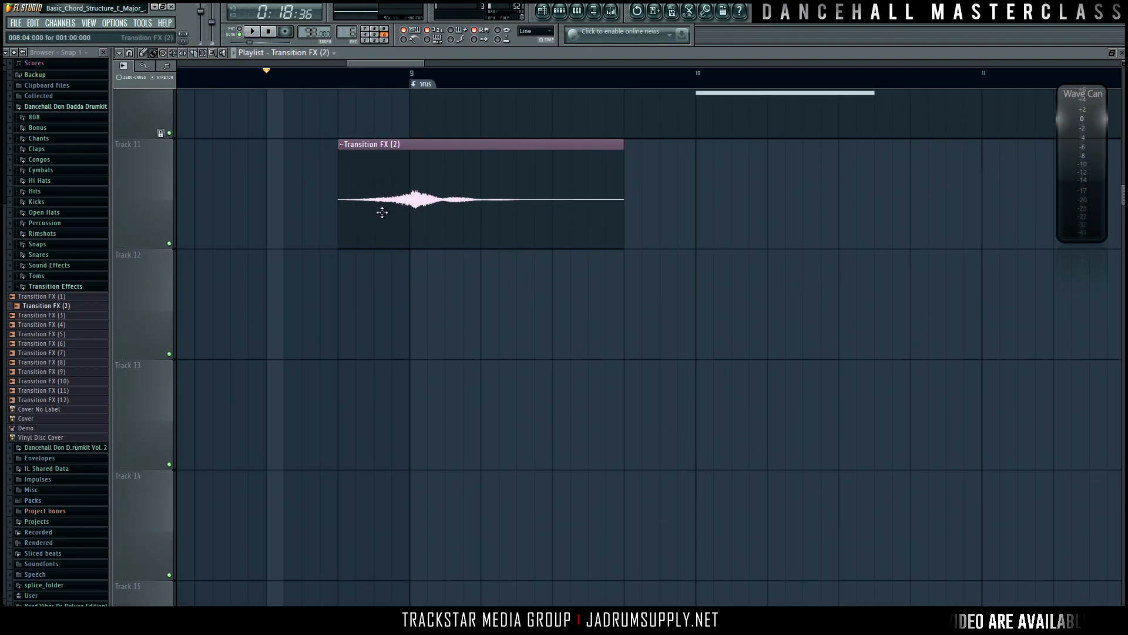
left_click(418, 79)
key("space")
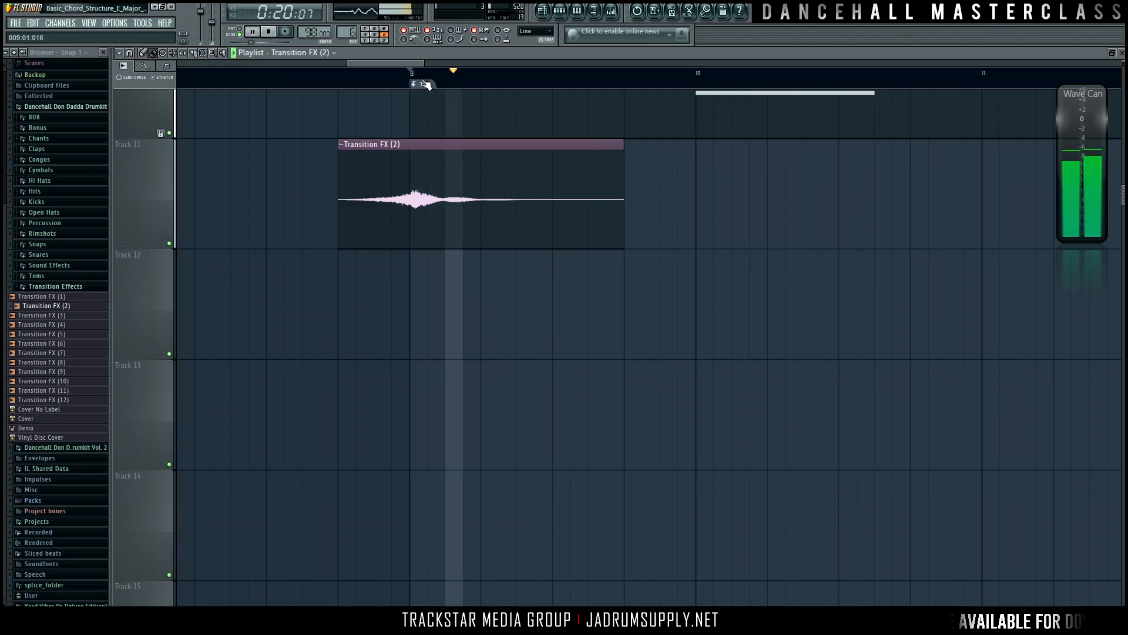
key("space")
Nudge the Transition FX (2) clip slightly off the grid so that its waveform peak lands on the start of bar 9
scroll(418, 84, "up", 5)
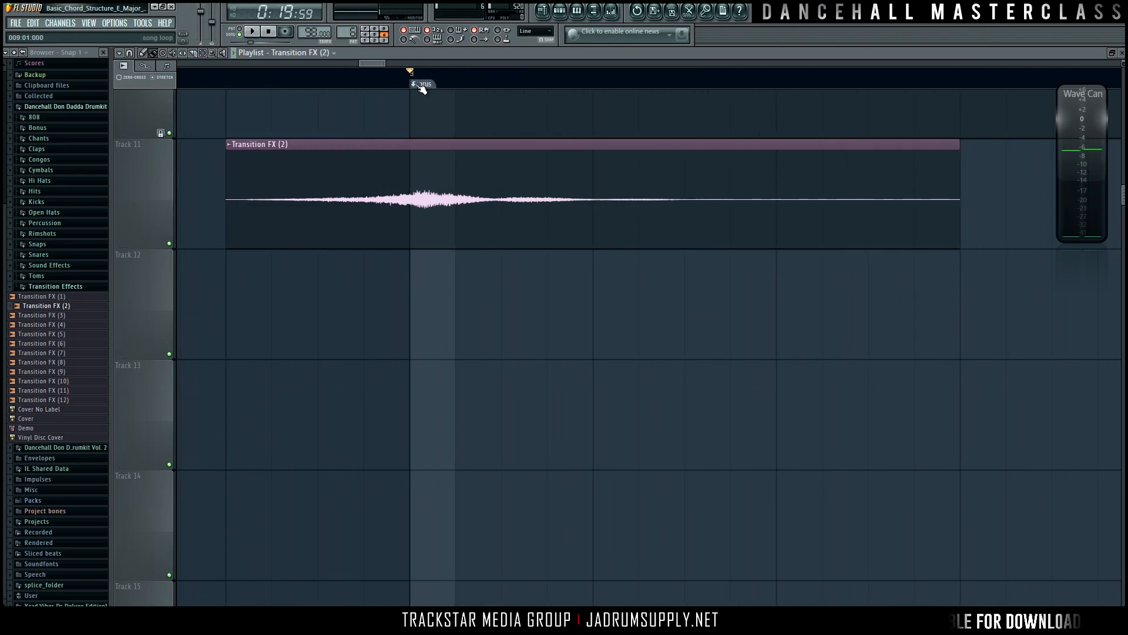
left_click(465, 200, "ctrl")
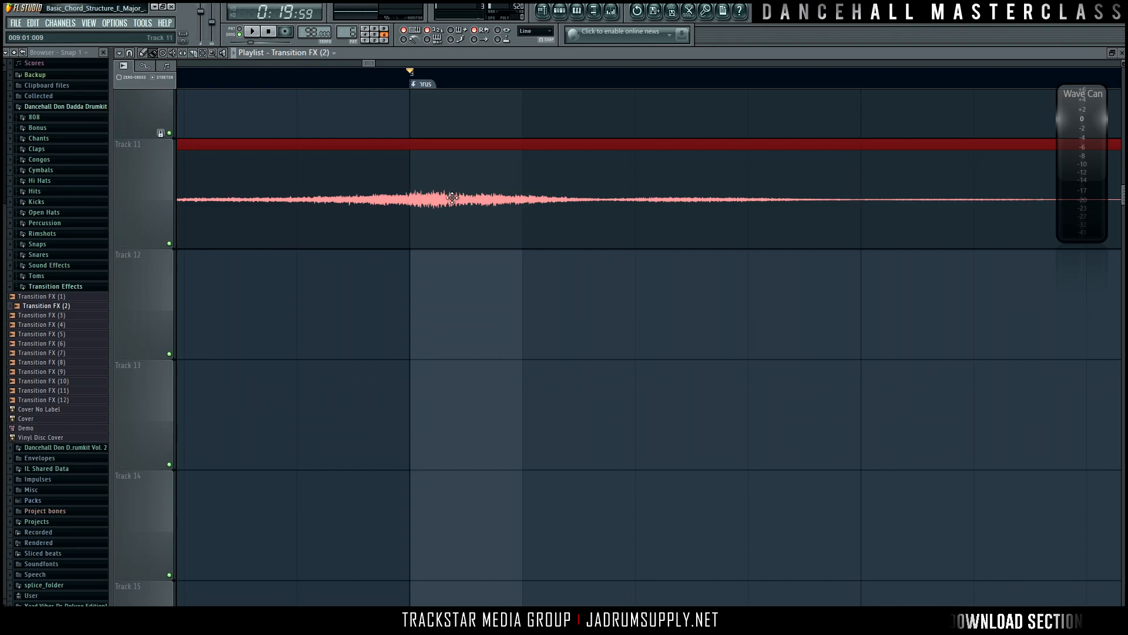
scroll(415, 78, "down", 4)
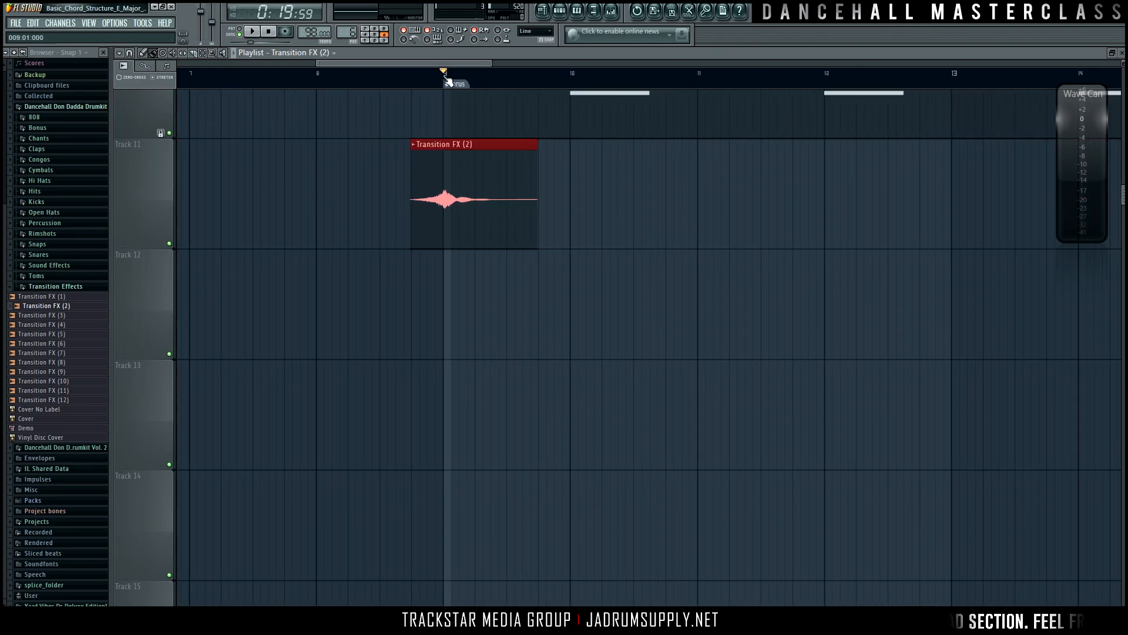
scroll(446, 79, "up", 4)
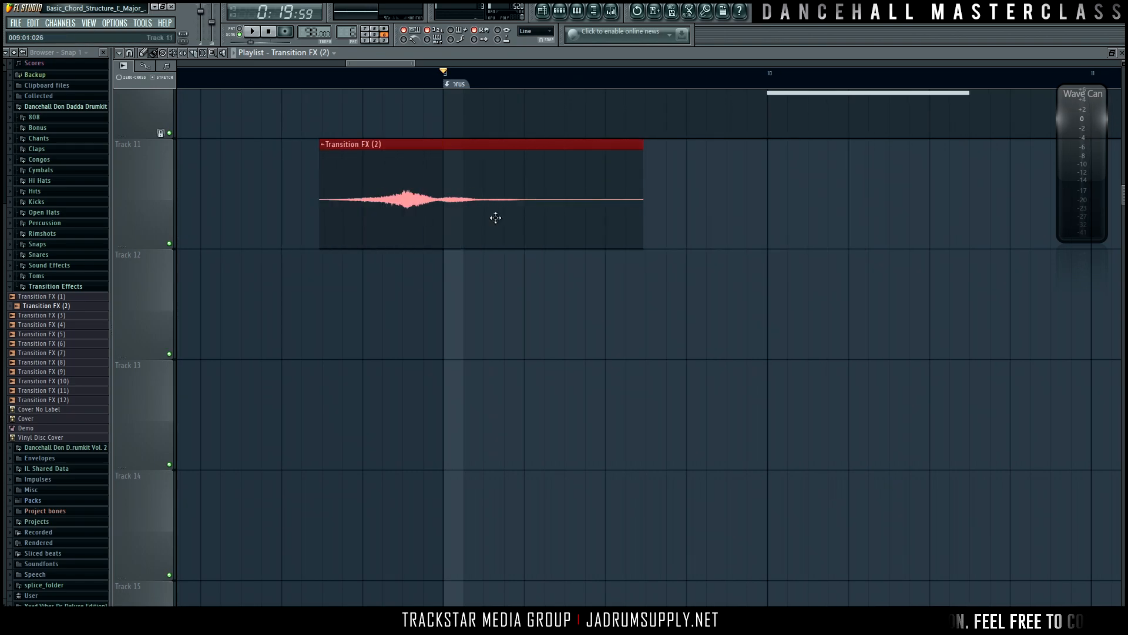
left_click_drag(495, 218, 474, 189)
key("ctrl+z")
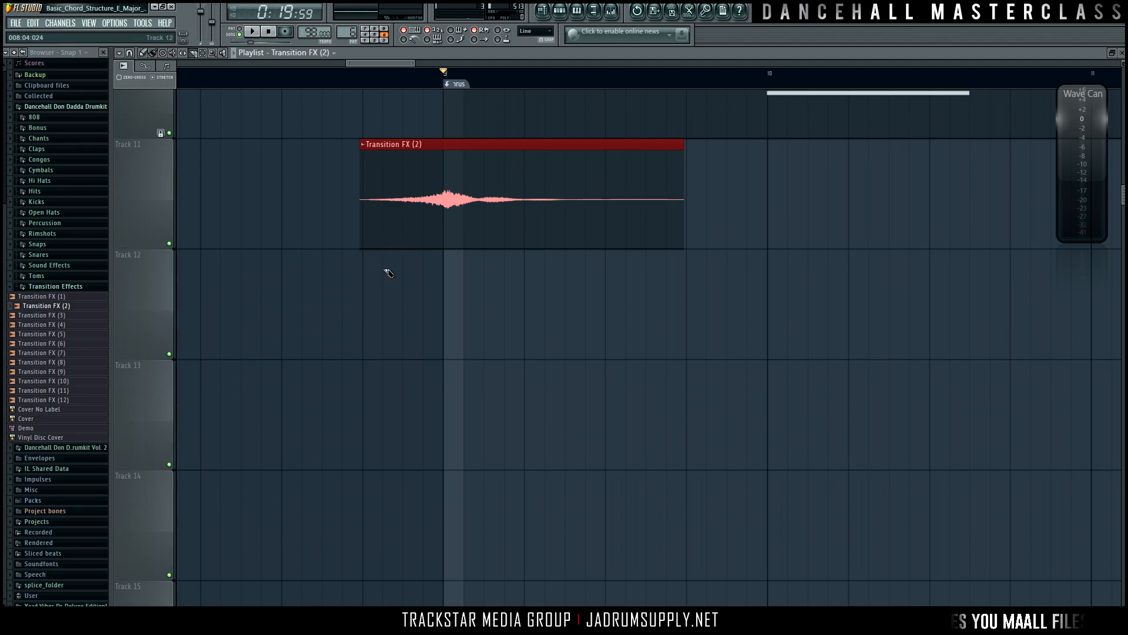
Slice off the Transition FX (2) clip's audio before beat 4 of bar 8 and after the start of beat 3 in bar 9
left_click_drag(371, 270, 373, 126)
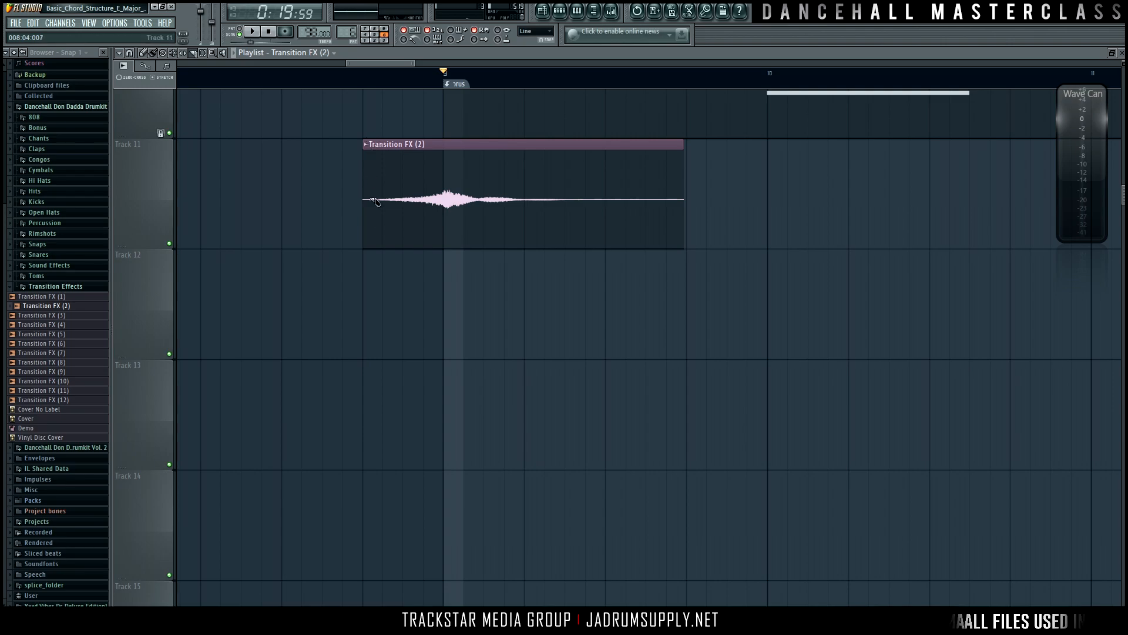
left_click_drag(606, 358, 611, 170)
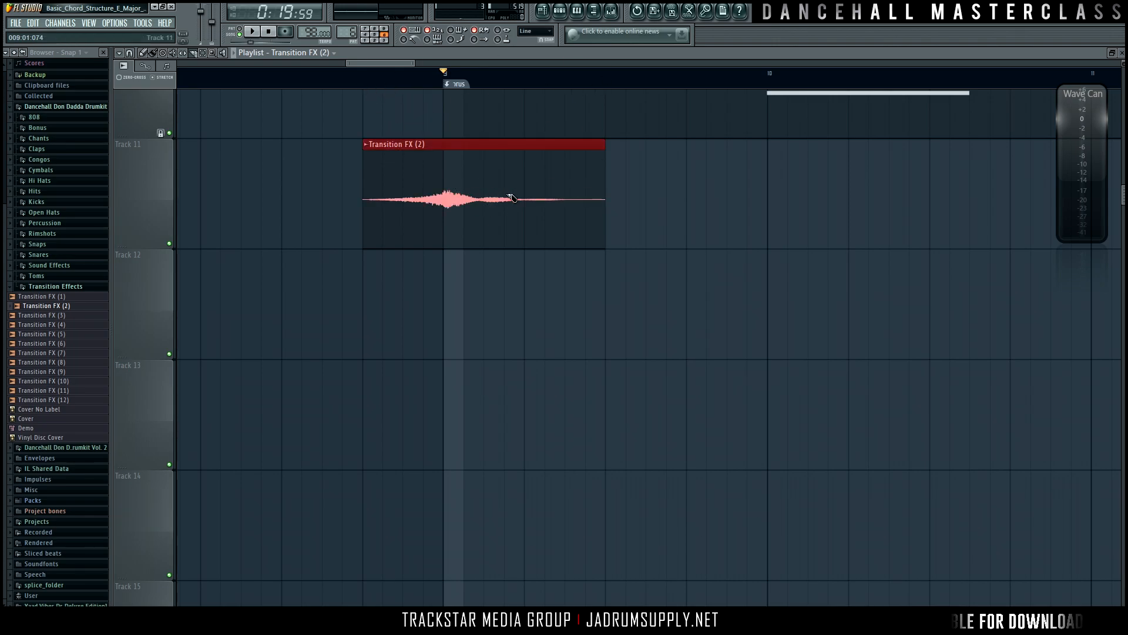
left_click_drag(306, 78, 142, 66)
Play the end of the intro into the chorus to hear the trimmed Transition FX (2) clip in the full arrangement
scroll(440, 85, "down", 5)
left_click(428, 75)
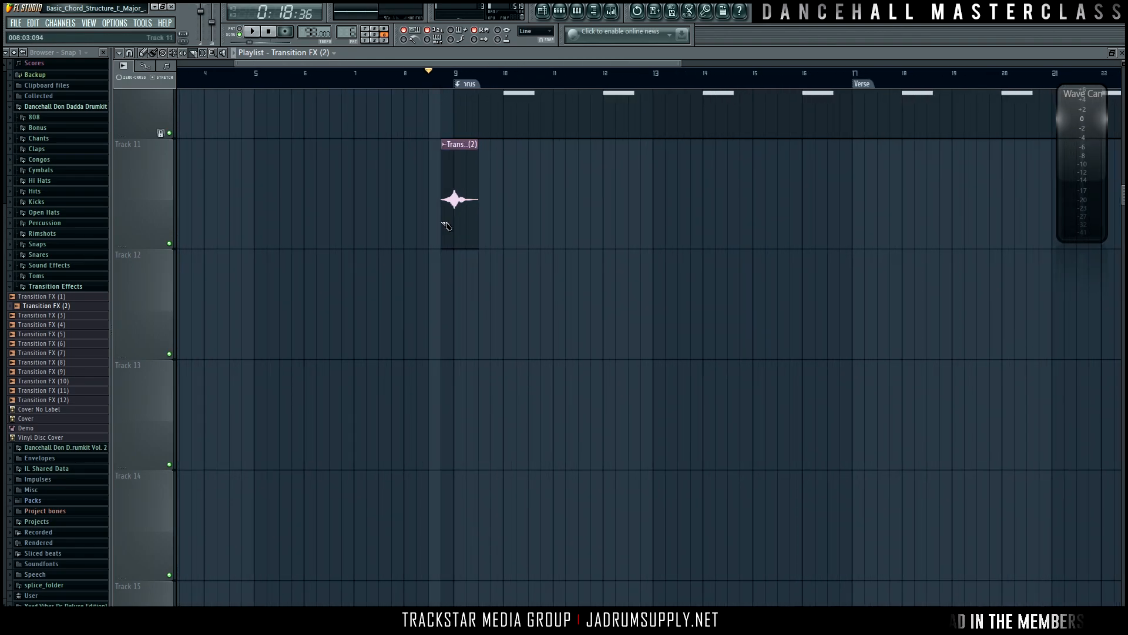
key("space")
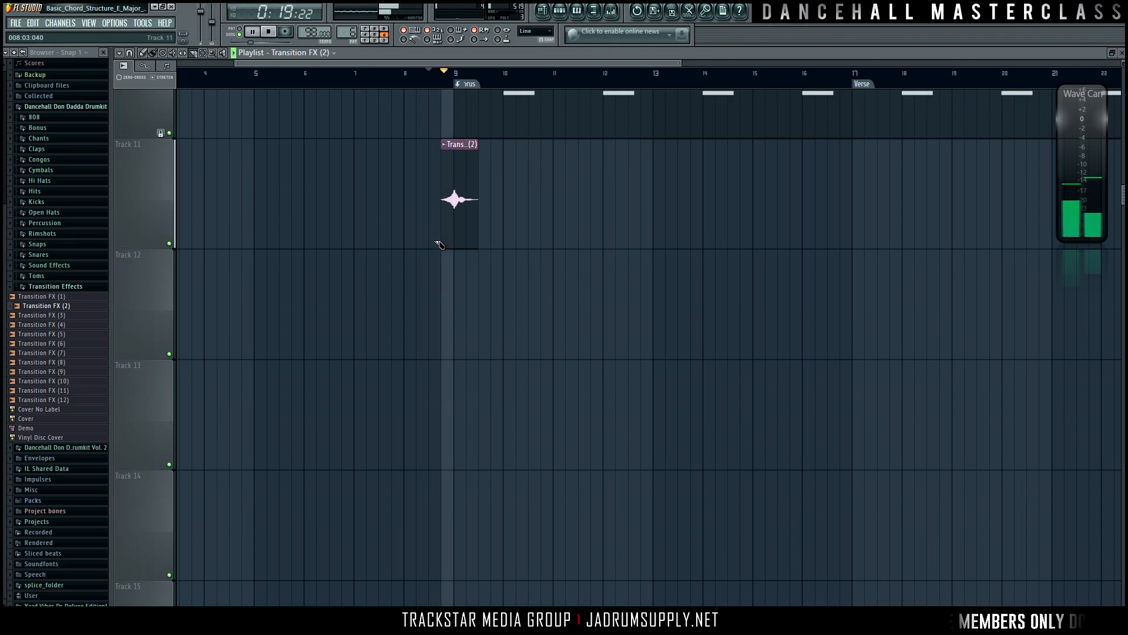
key("space")
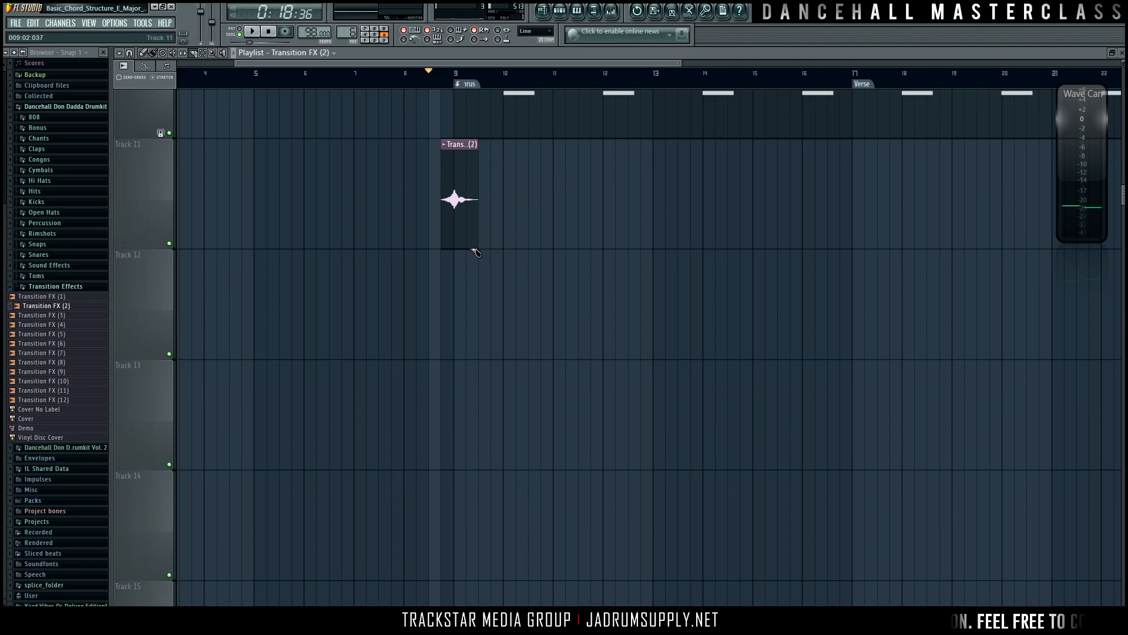
scroll(446, 100, "up", 6)
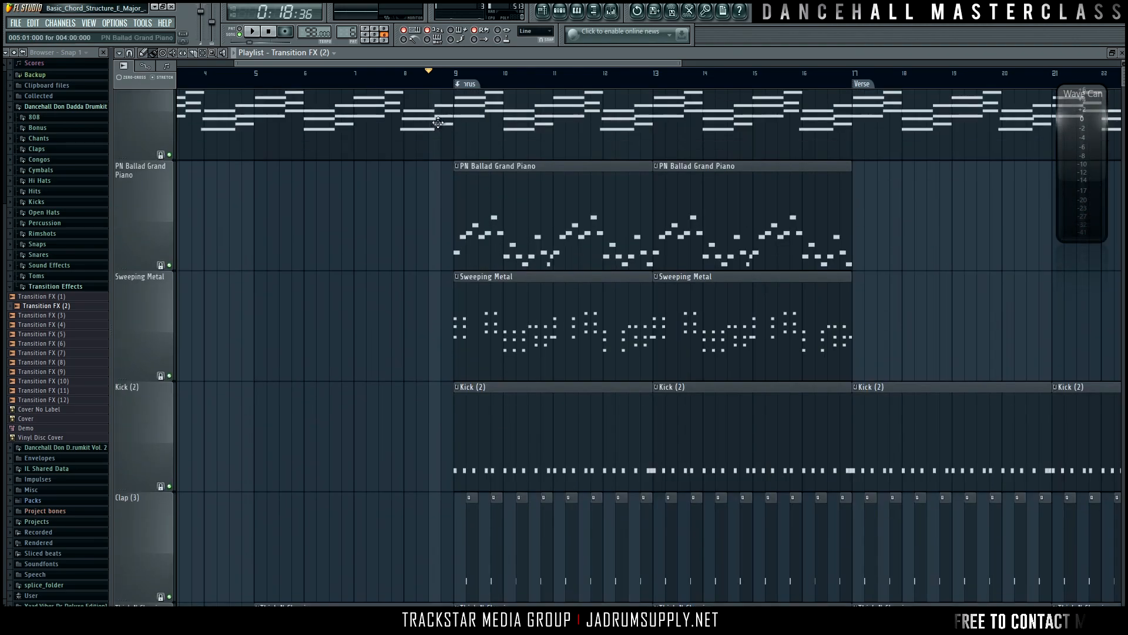
scroll(440, 135, "down", 5)
right_click(434, 174, "ctrl")
key("space")
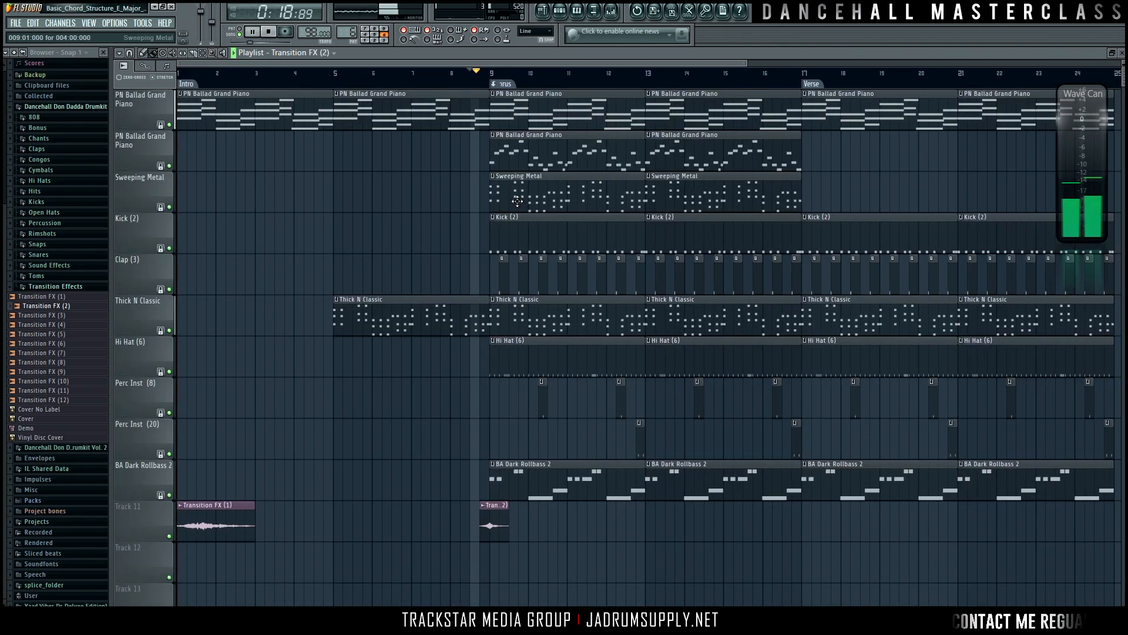
left_click(447, 77)
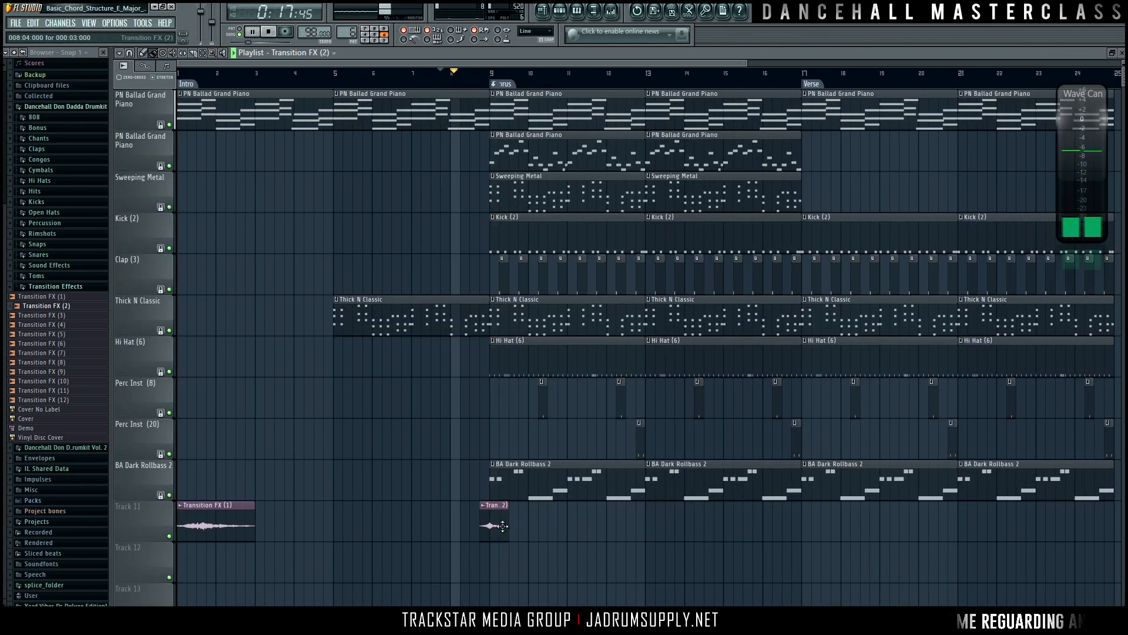
key("space")
Try starting the Transition FX (2) clip one beat earlier and stretching its end to make it one bar long
left_click_drag(491, 531, 480, 527)
double_click(480, 527)
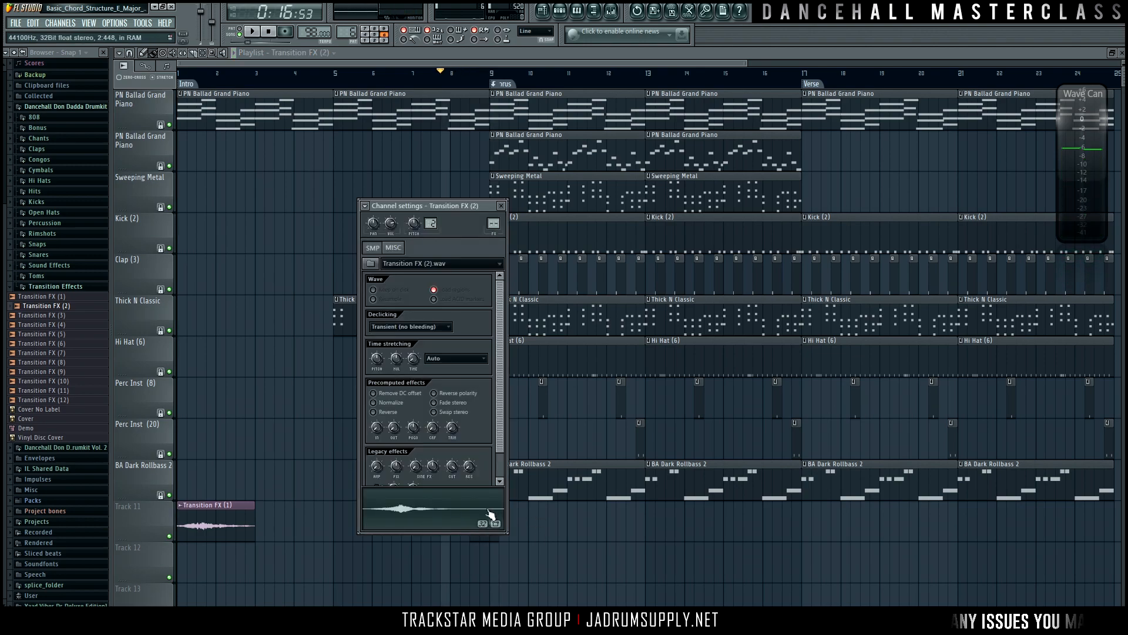
left_click(501, 204)
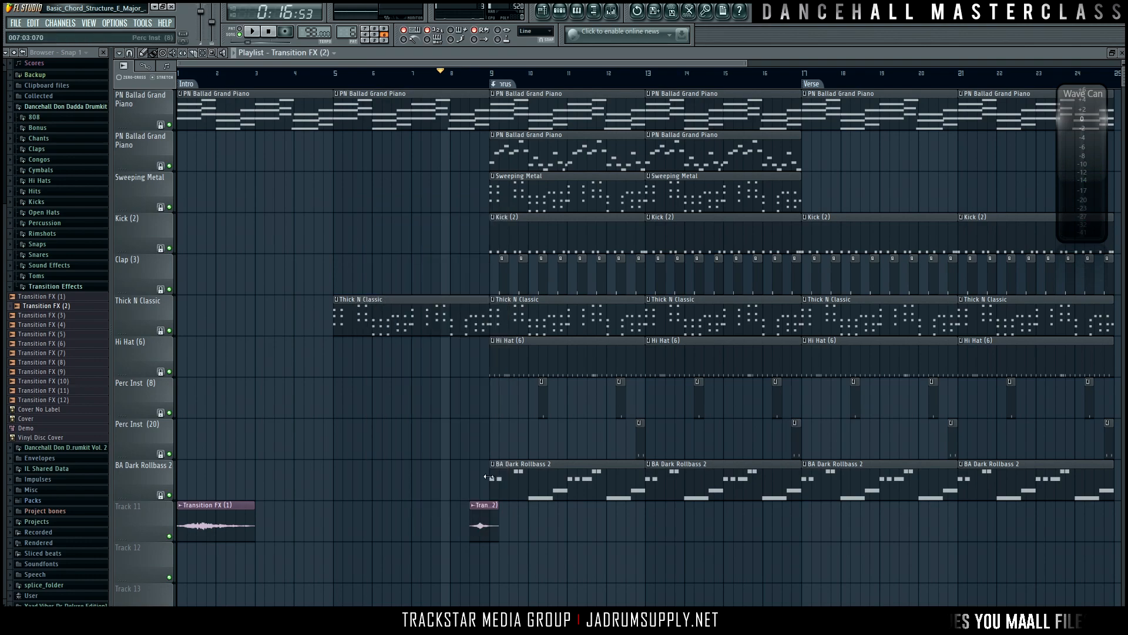
left_click_drag(498, 515, 506, 516)
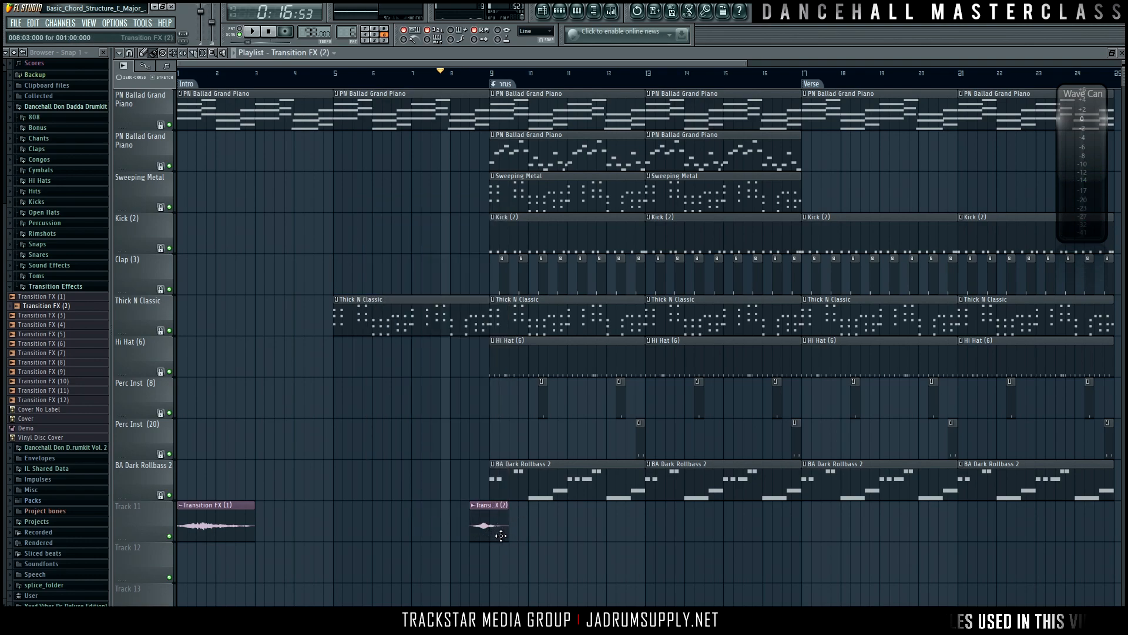
Restore the Transition FX (2) clip to three beats long, starting on beat 4 of bar 8
key("ctrl+alt+z")
key("ctrl+alt+z")
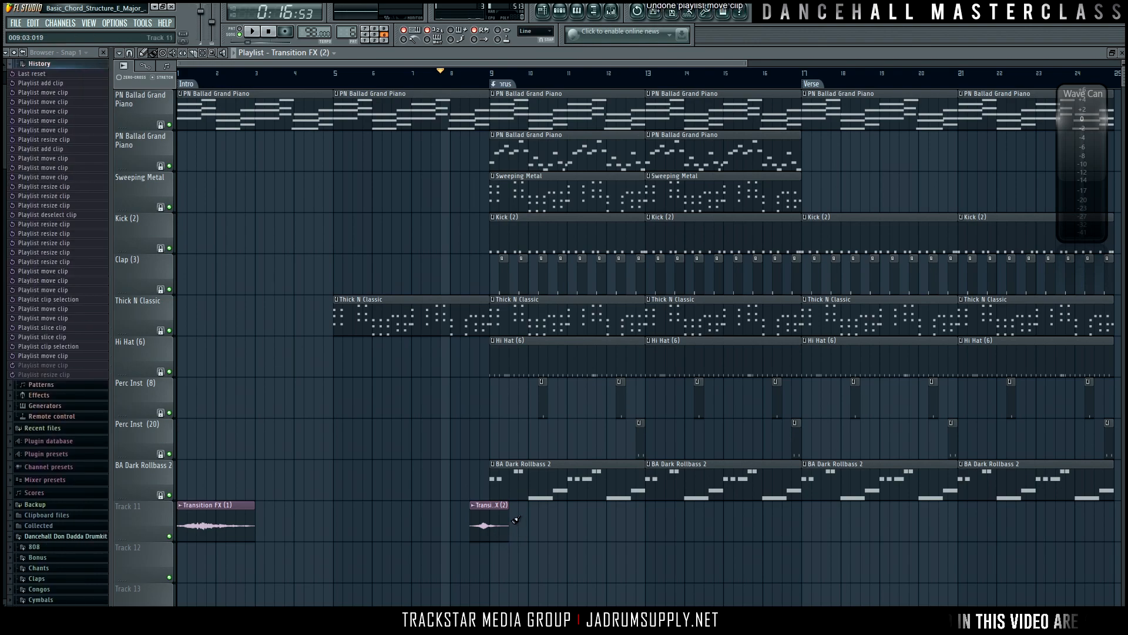
left_click_drag(508, 525, 498, 525)
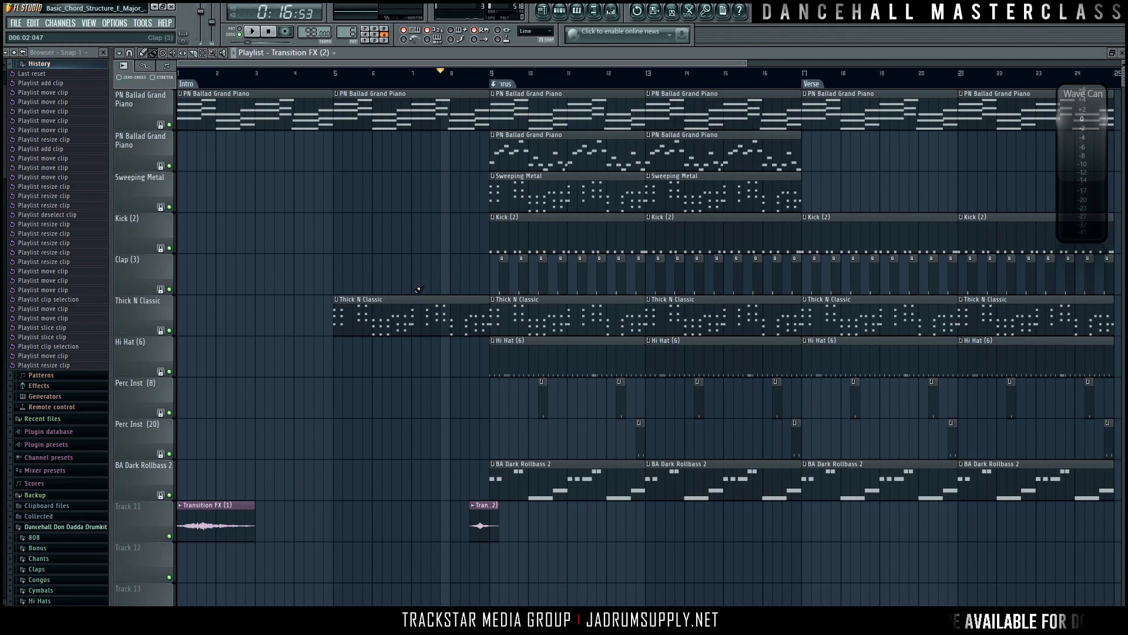
left_click_drag(479, 516, 488, 512)
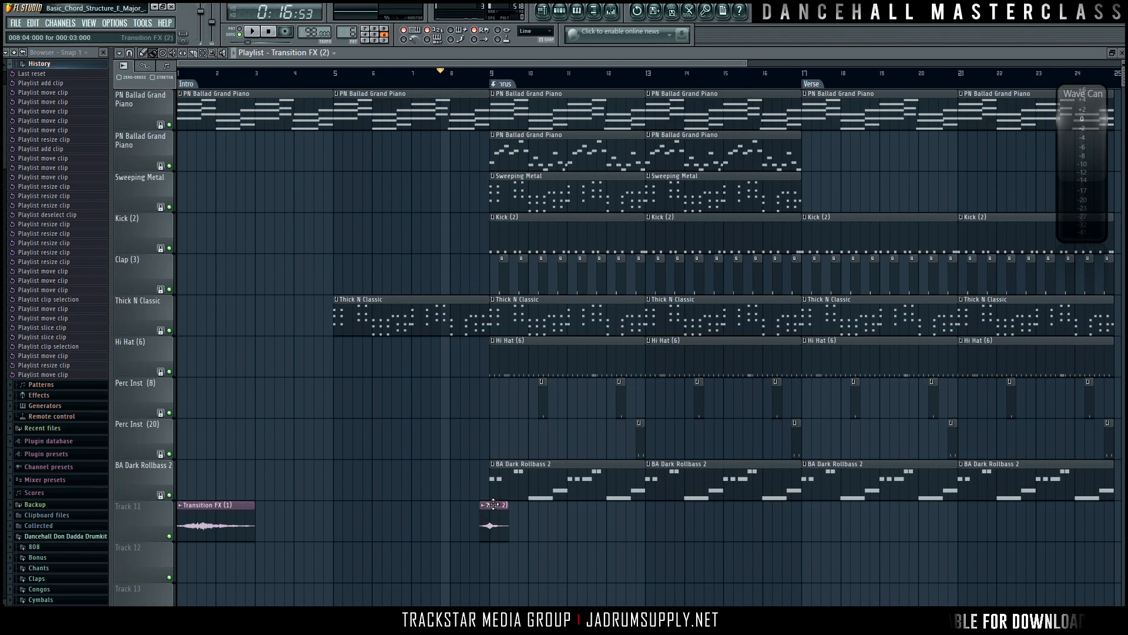
Route the Transition FX (2) channel to mixer track 12
scroll(517, 66, "up", 5)
key("F9")
left_click(586, 405)
key("ctrl+l")
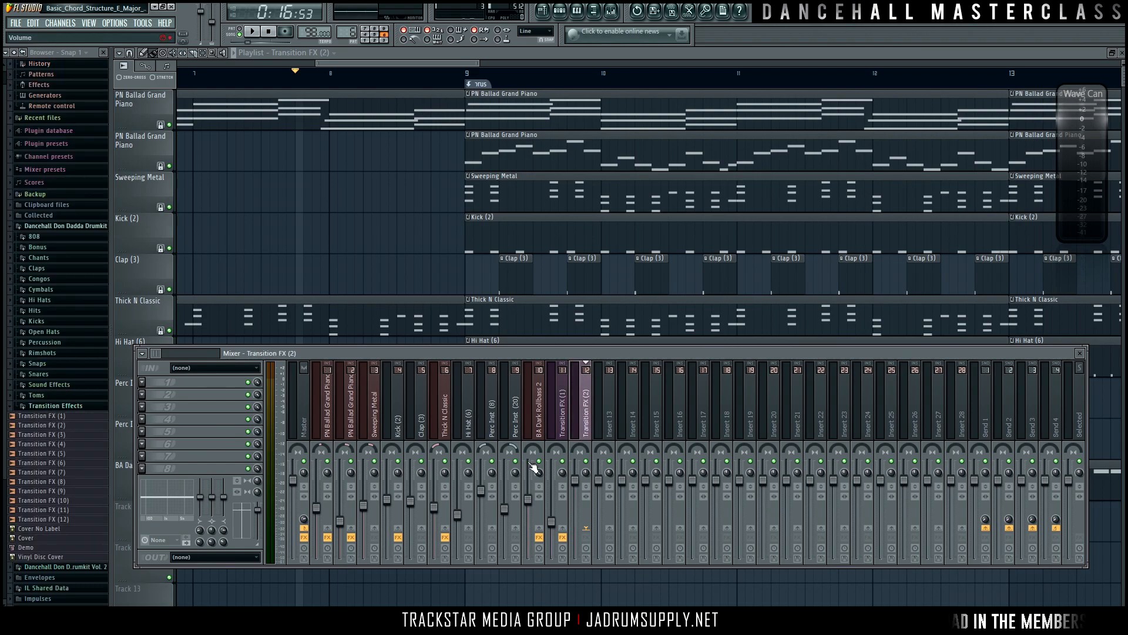
Lower the volume of the Transition FX (2) mixer track while playing the chorus entry to balance it with the beat
left_click_drag(575, 482, 575, 514)
key("space")
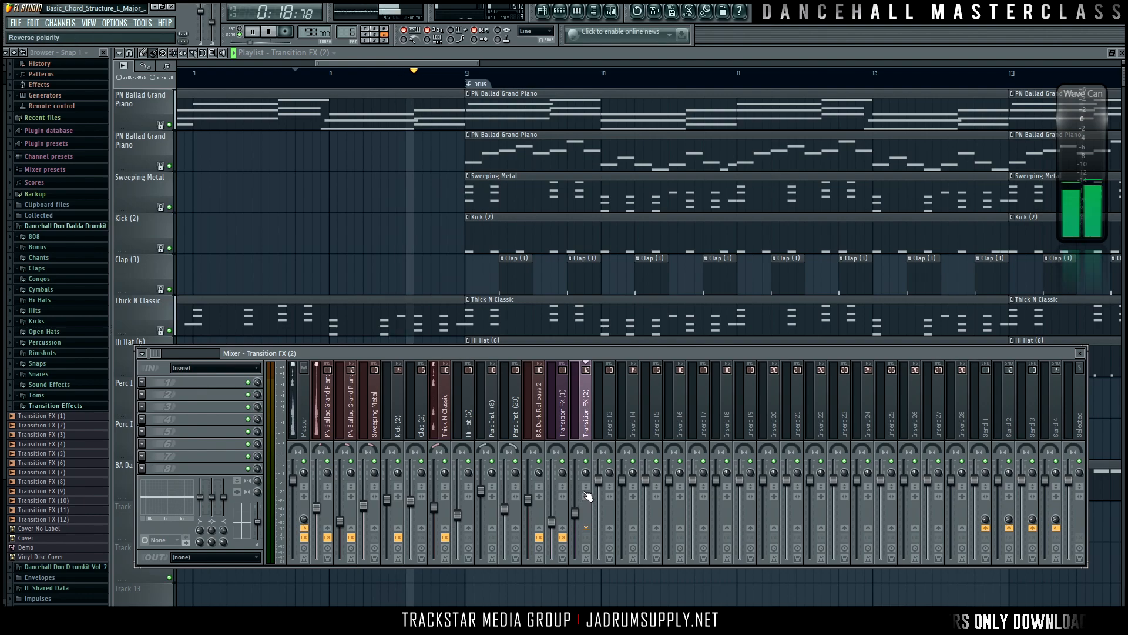
key("space")
key("space")
left_click_drag(574, 514, 575, 516)
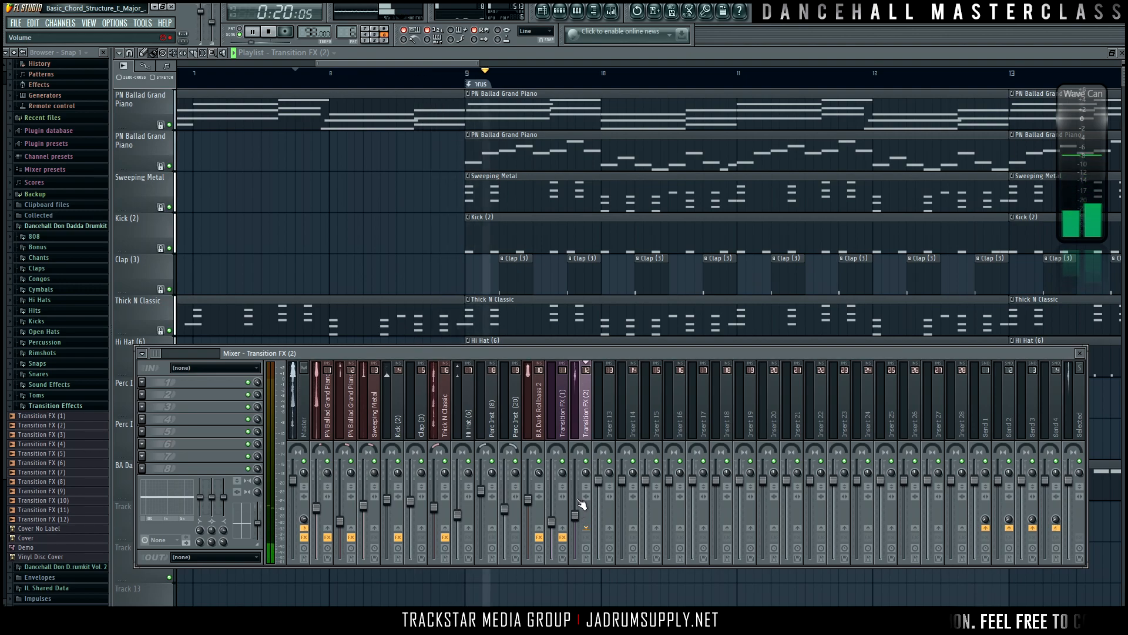
key("space")
key("F9")
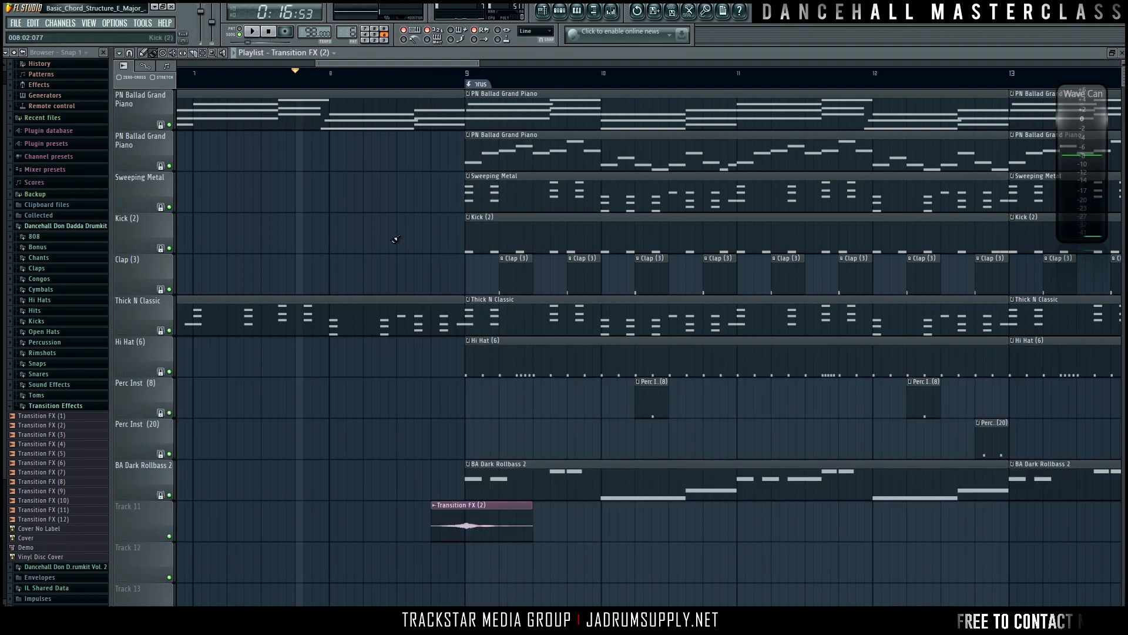
Play the arrangement from the start of the intro into the chorus to hear both transition effects
scroll(400, 230, "down", 5)
left_click_drag(220, 74, 121, 56)
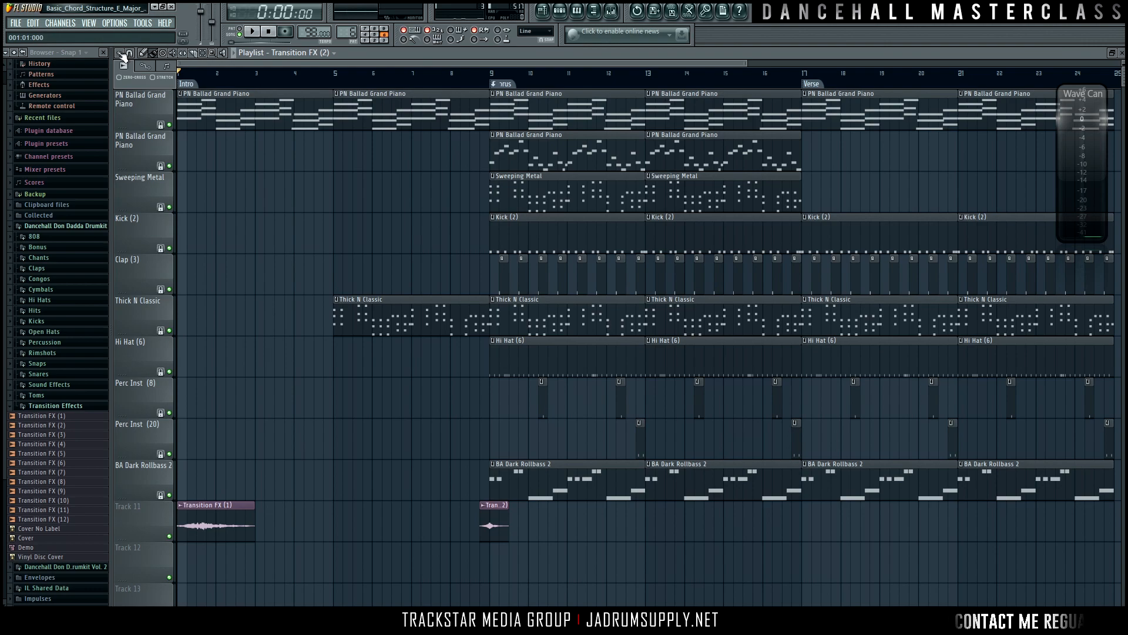
key("space")
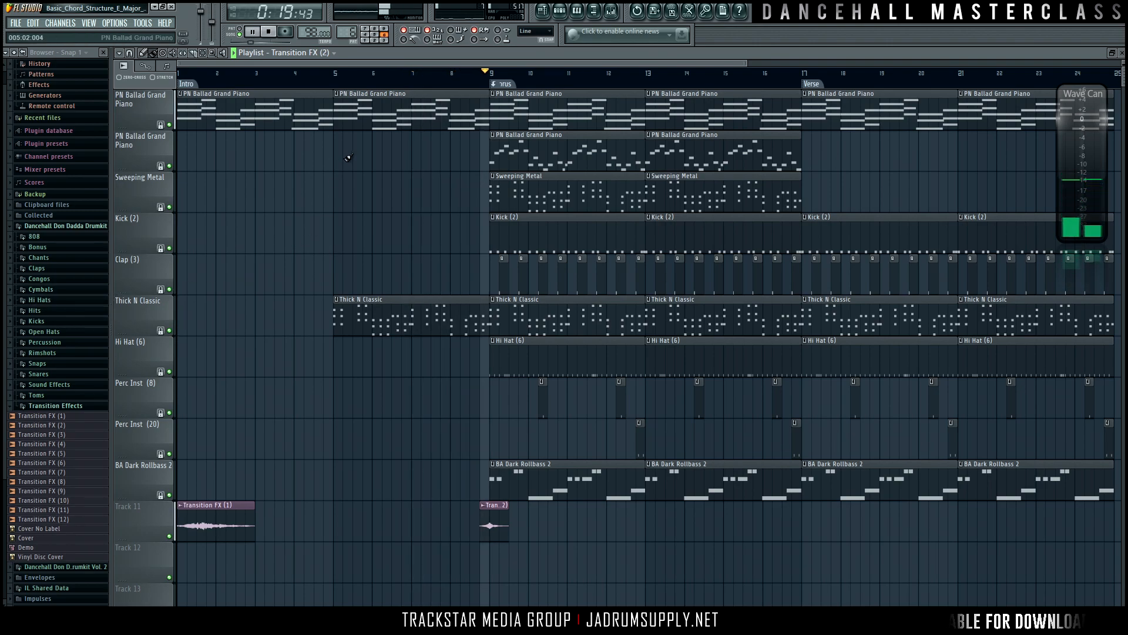
key("space")
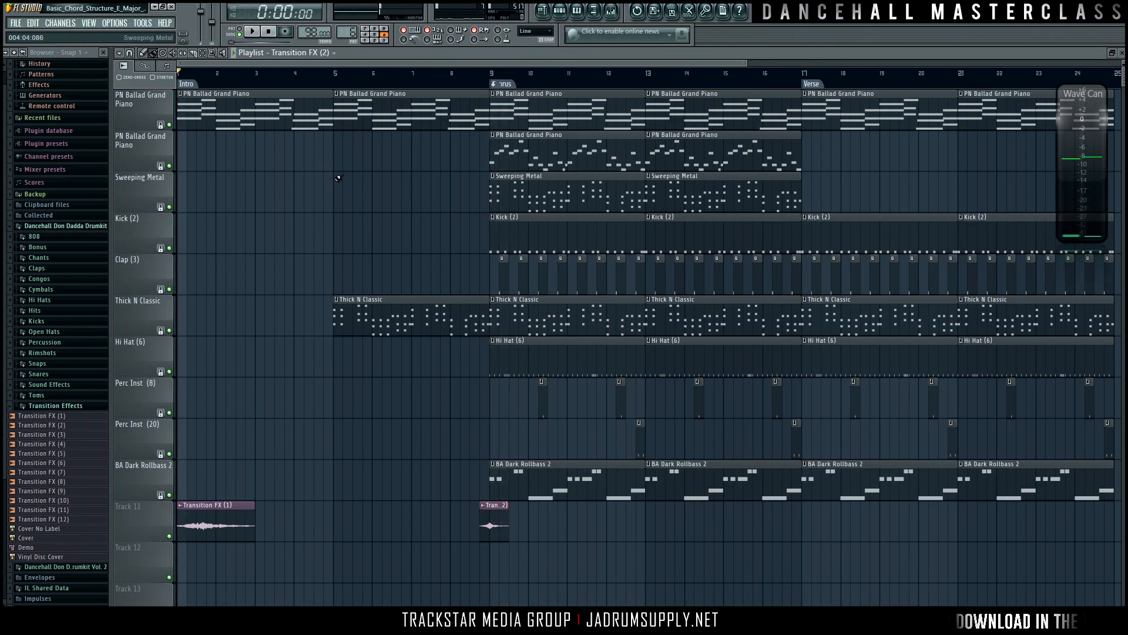
Mute track 11, play the chorus entry without the transition effect for comparison, and unmute the track
left_click(169, 536)
left_click(479, 75)
key("space")
key("space")
left_click(169, 536)
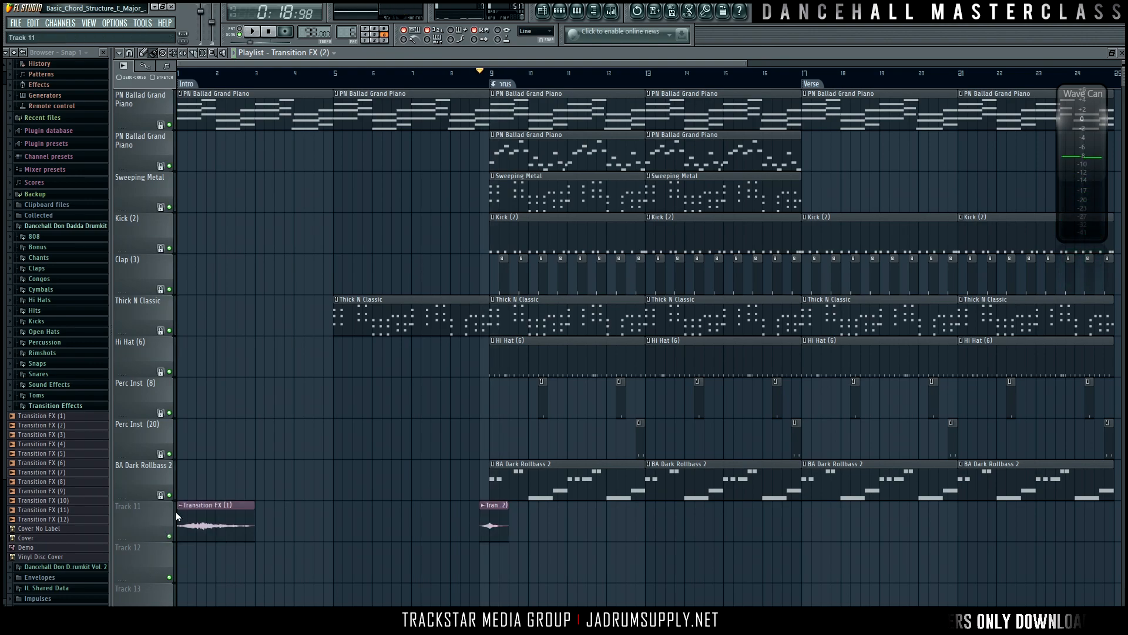
Open the drumkit's Cymbals folder and preview Cymbal (1) and Cymbal (4)
left_click(334, 74)
left_click(50, 281)
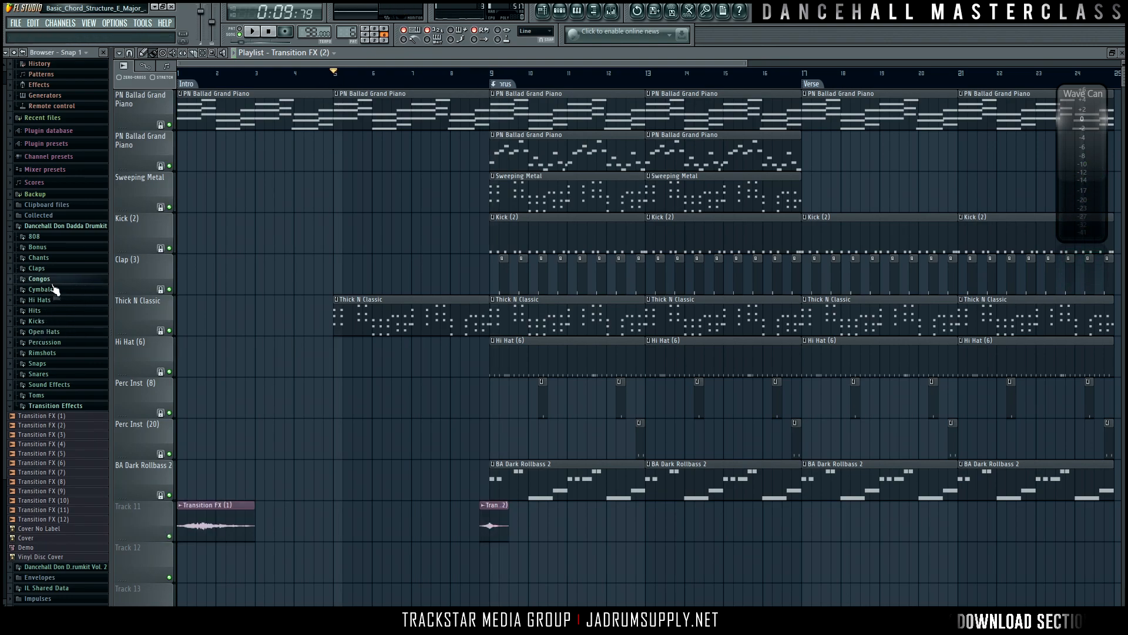
left_click(45, 281)
left_click(54, 290)
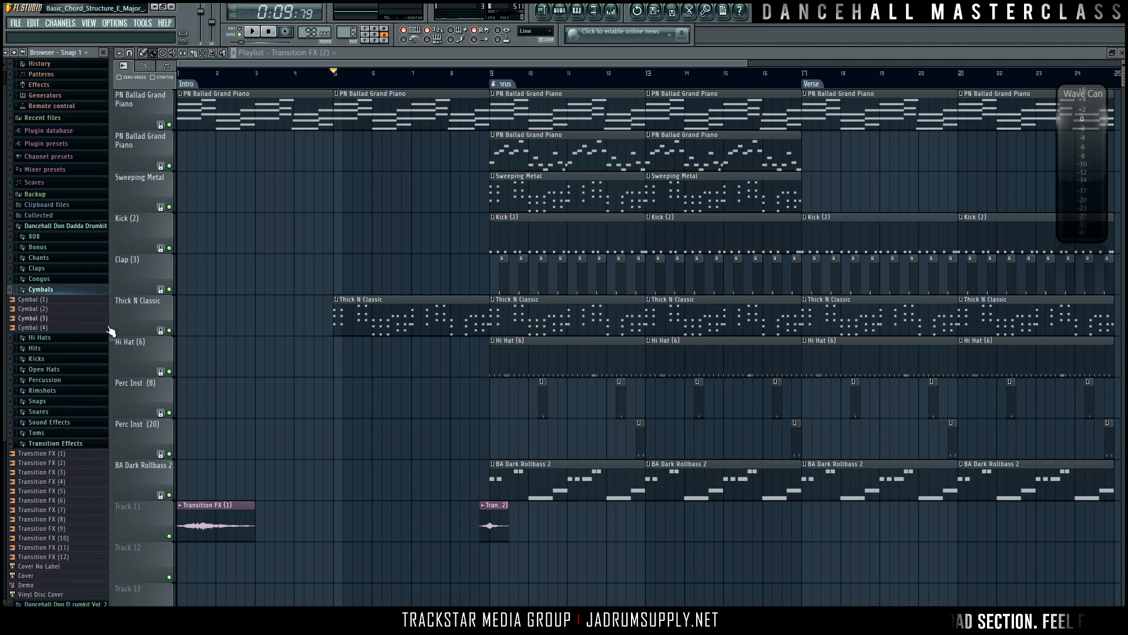
key("Down")
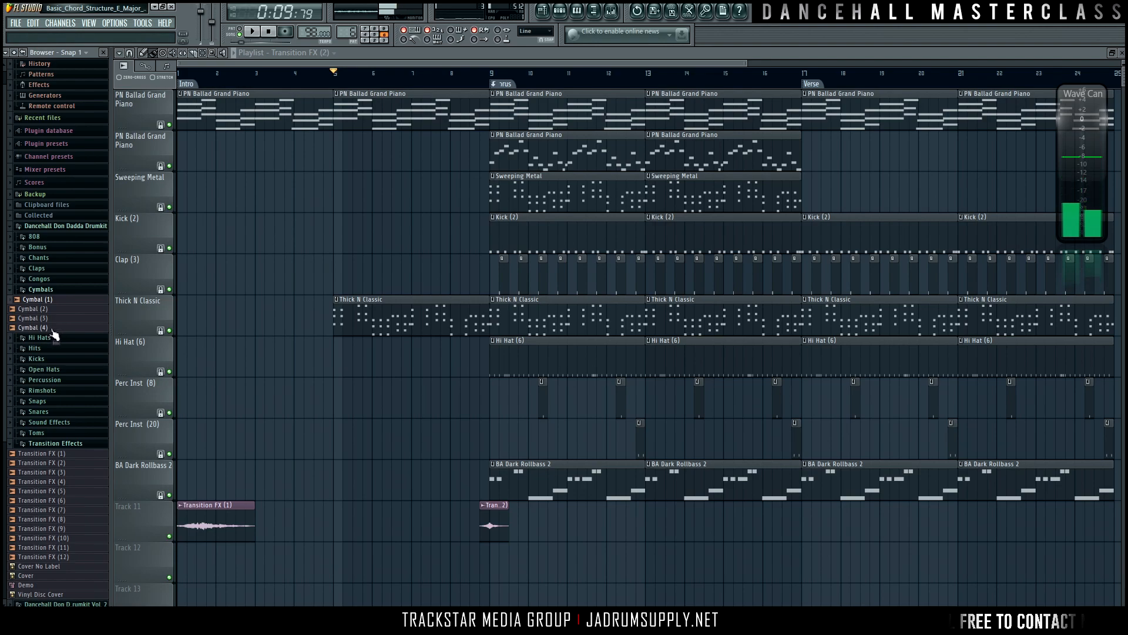
left_click(53, 330)
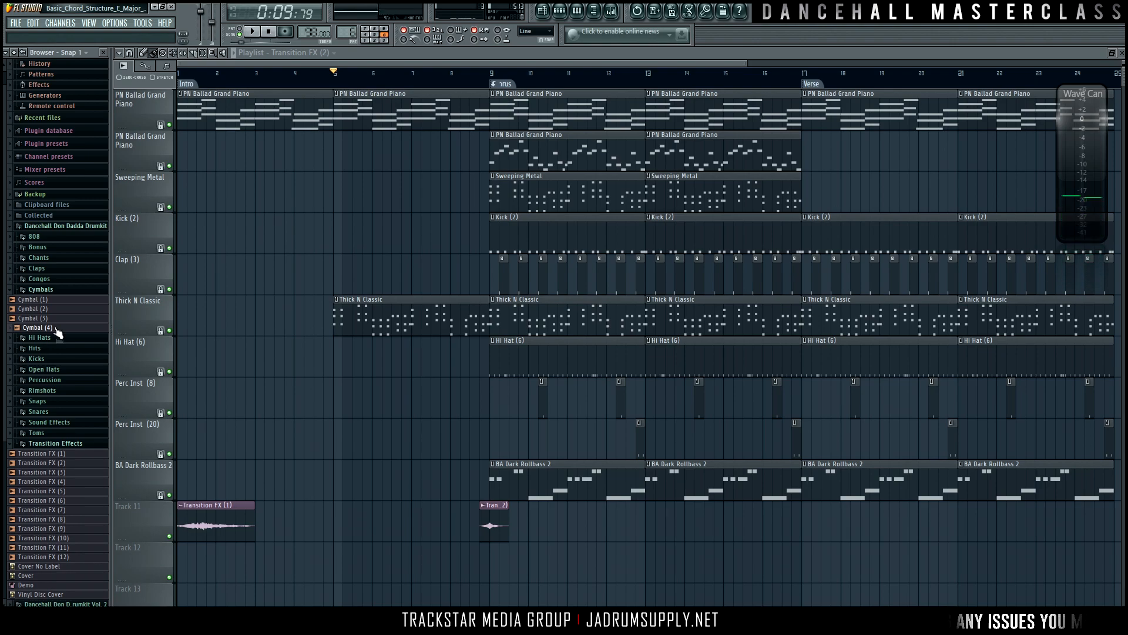
Place Cymbal (4) on track 12 starting at bar 7, set its time stretching mode to Auto and slightly reduce its stretch time
left_click_drag(57, 333, 441, 568)
double_click(441, 568)
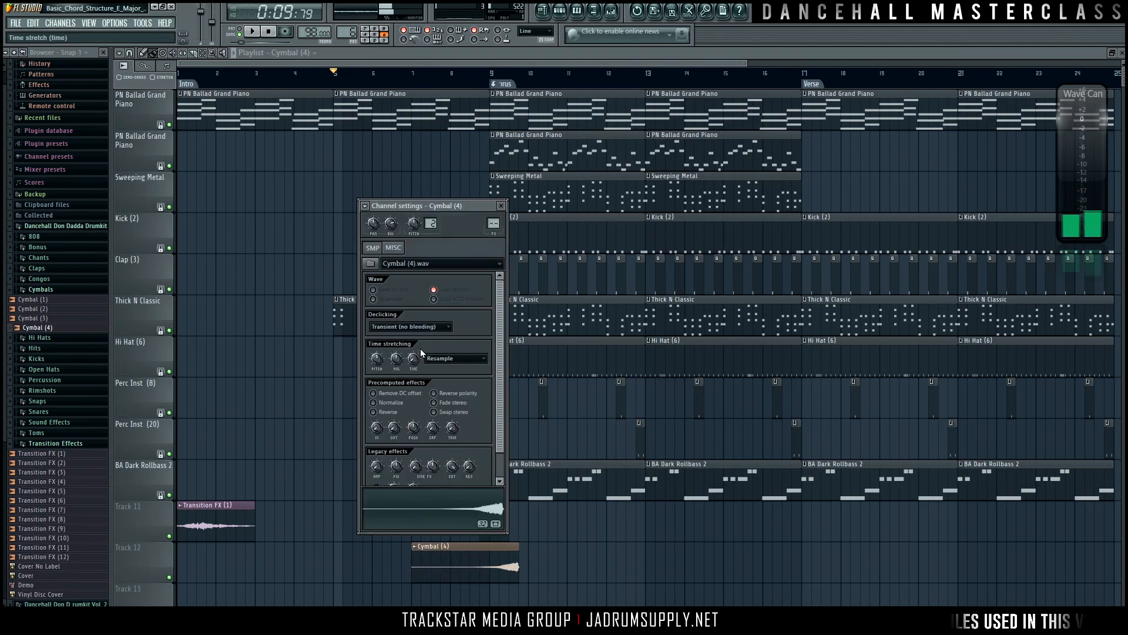
left_click(464, 359)
left_click(440, 477)
left_click_drag(417, 362, 417, 362)
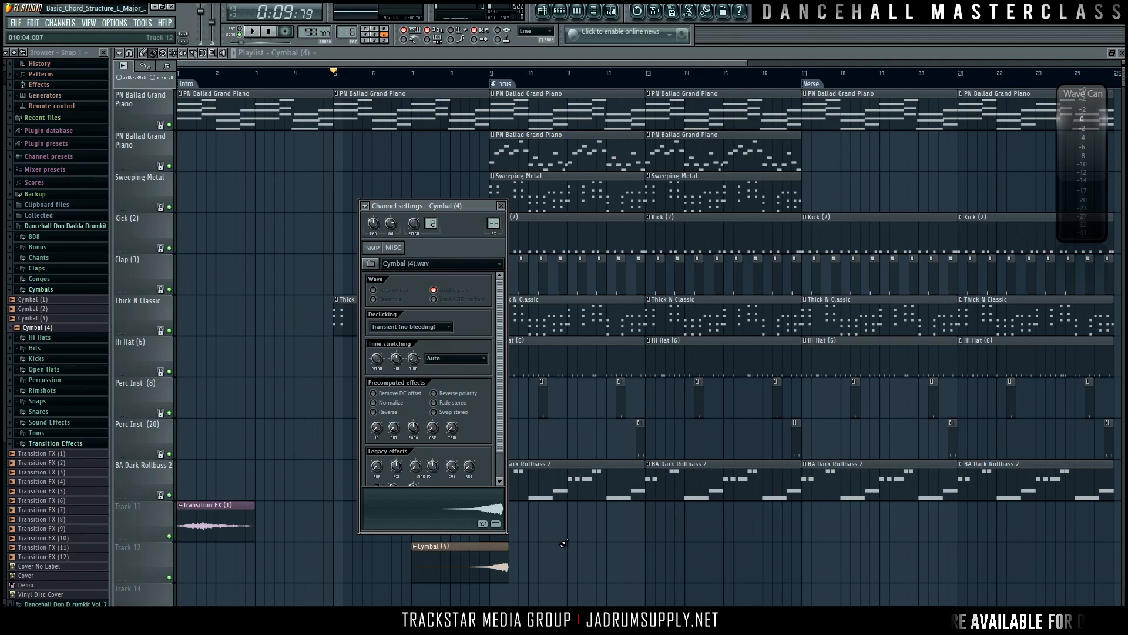
Shorten the Cymbal (4) clip to two bars so it ends at the chorus start, and play from bar 8 to check it
right_click(529, 581)
left_click_drag(509, 566, 501, 565)
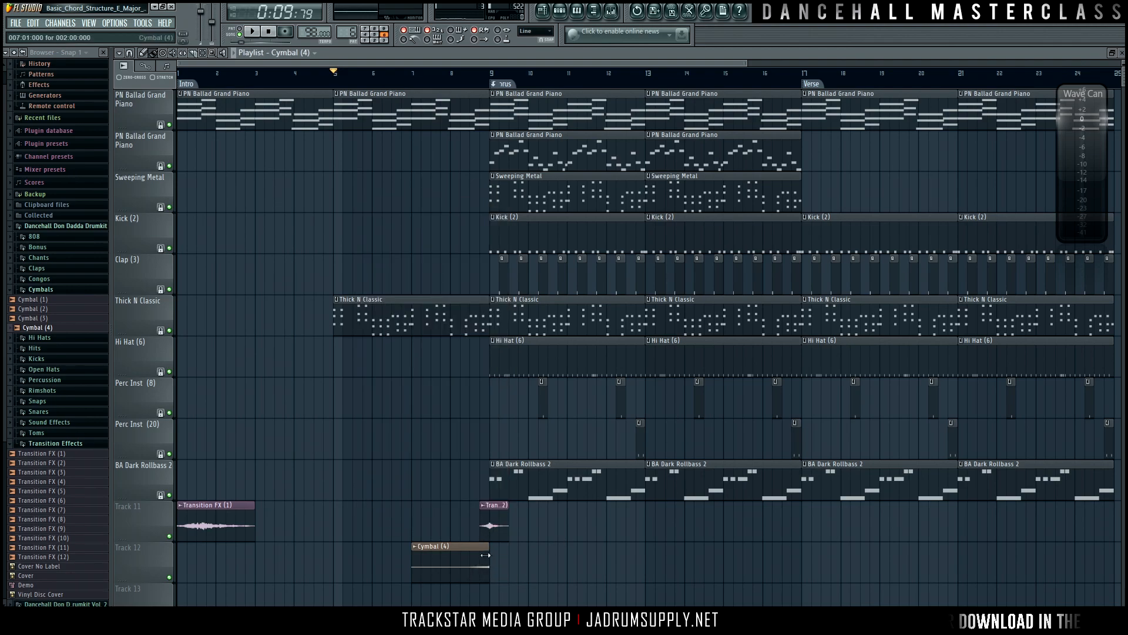
scroll(486, 93, "up", 5)
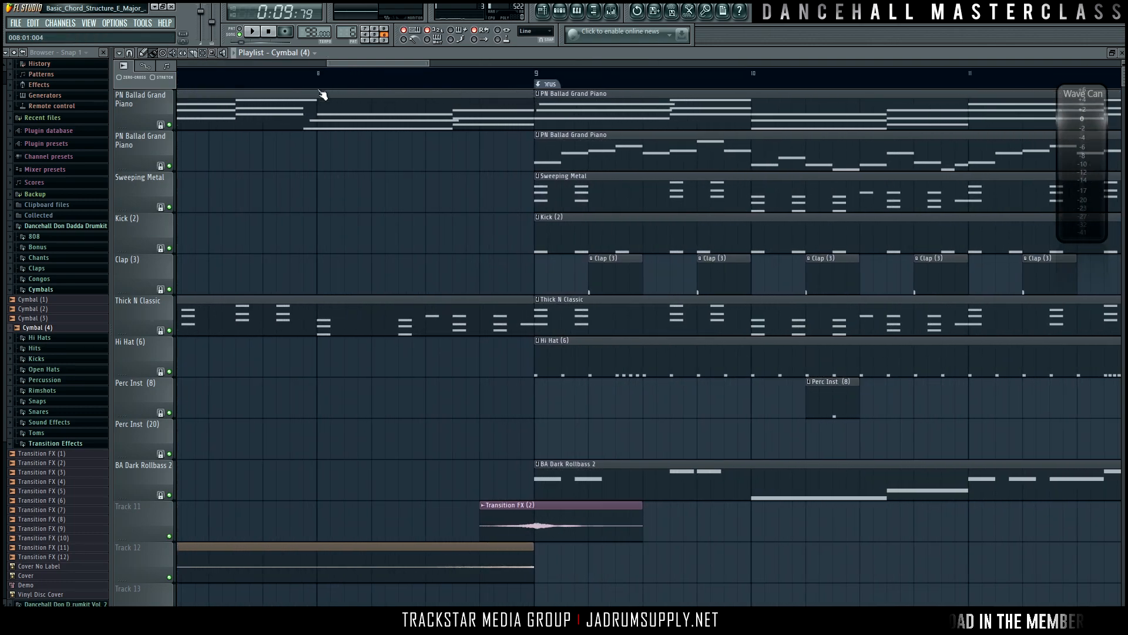
key("space")
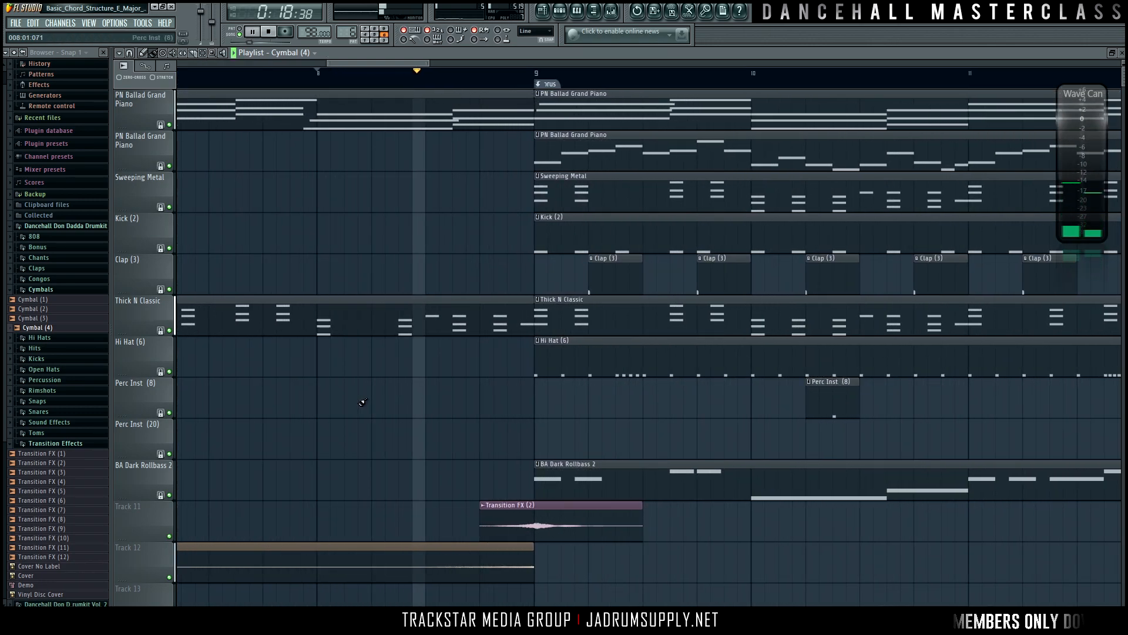
key("space")
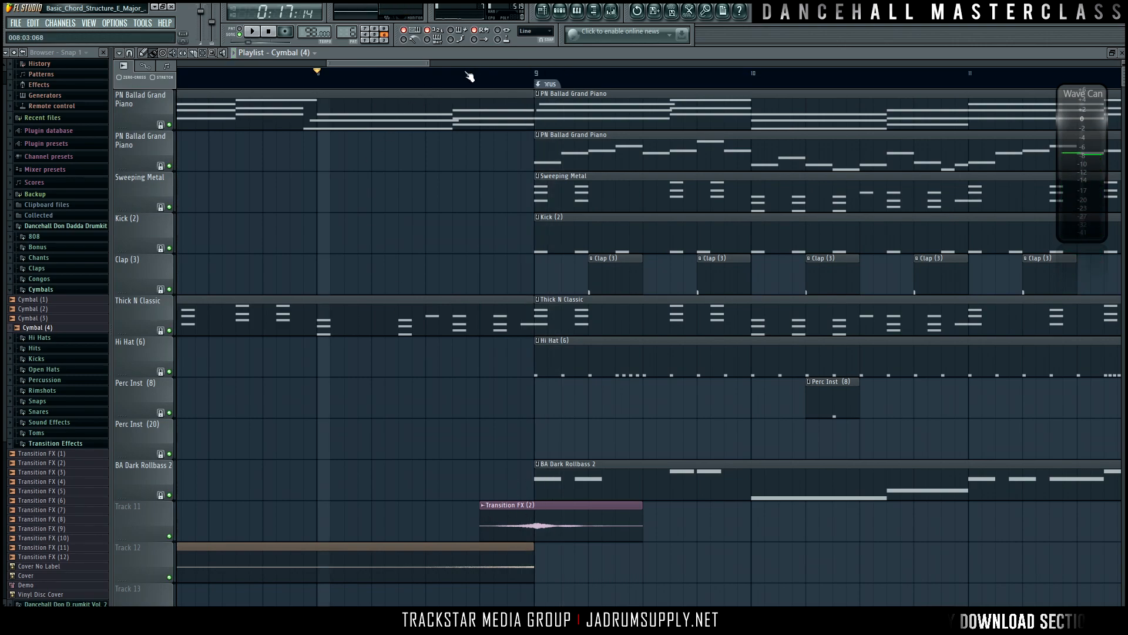
Place Cymbal (1) on track 13 at the start of the chorus in bar 9, and play the chorus entry
scroll(469, 76, "down", 4)
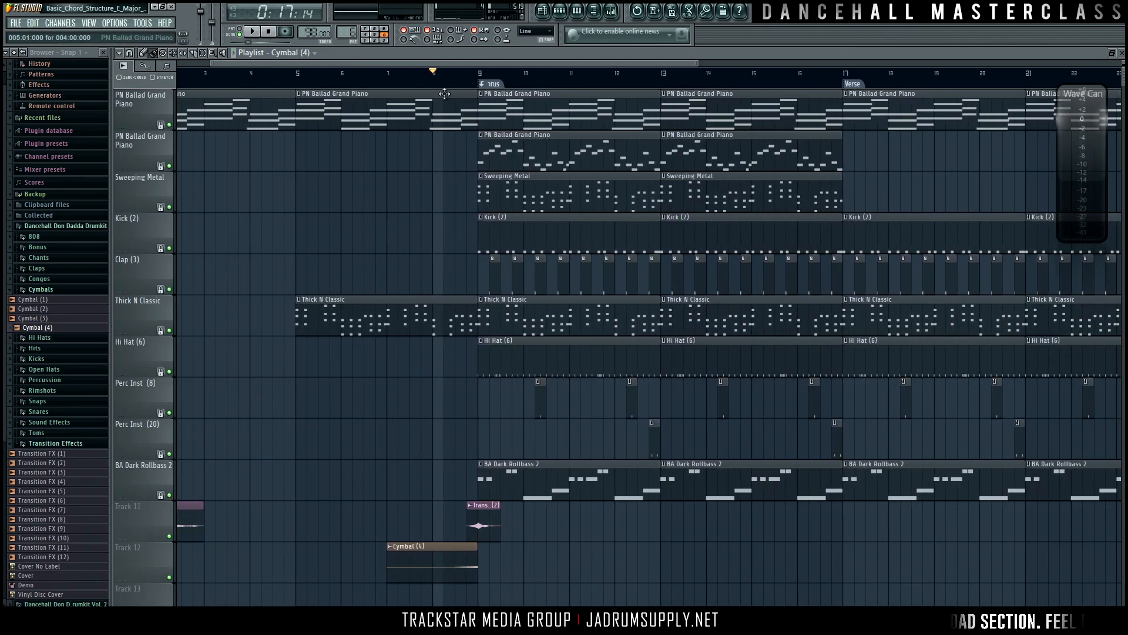
scroll(457, 76, "down", 5)
left_click_drag(51, 301, 377, 517)
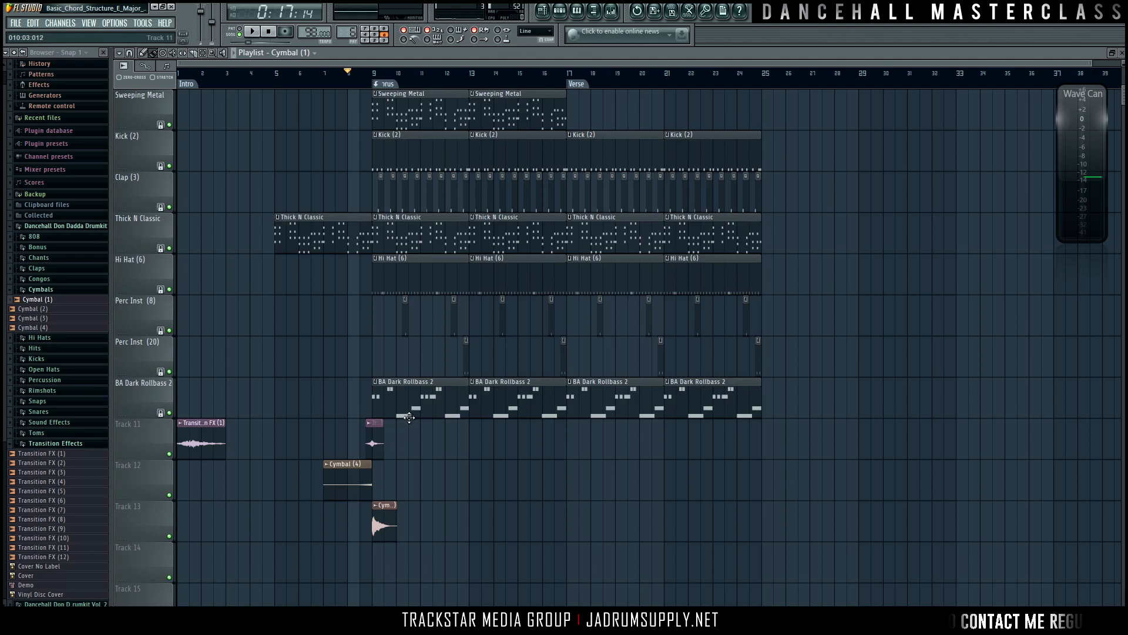
key("space")
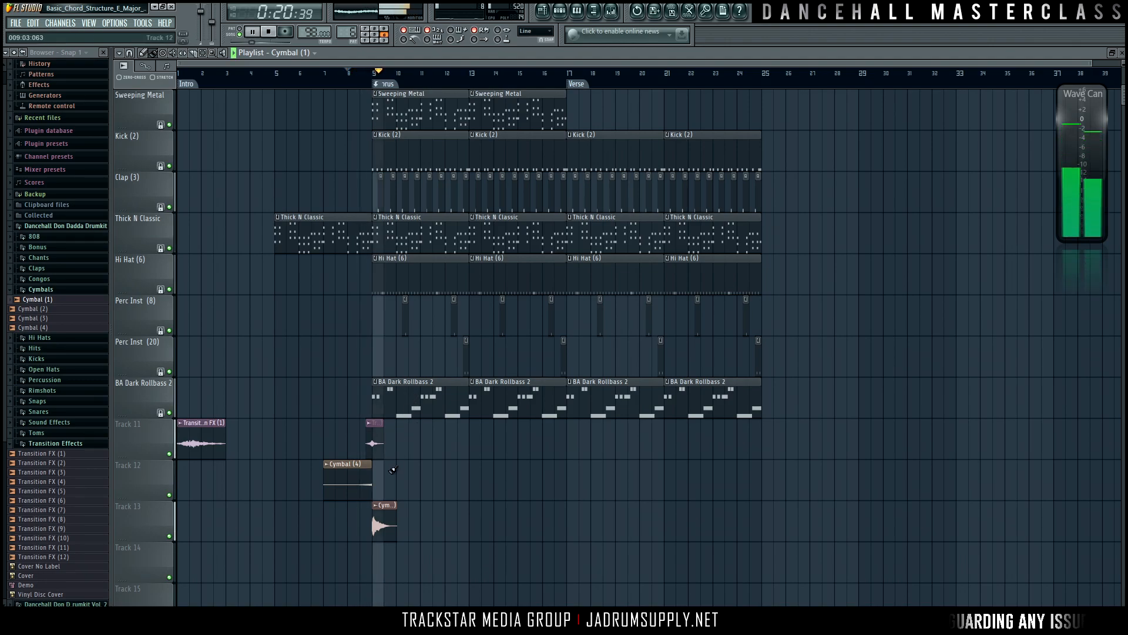
key("space")
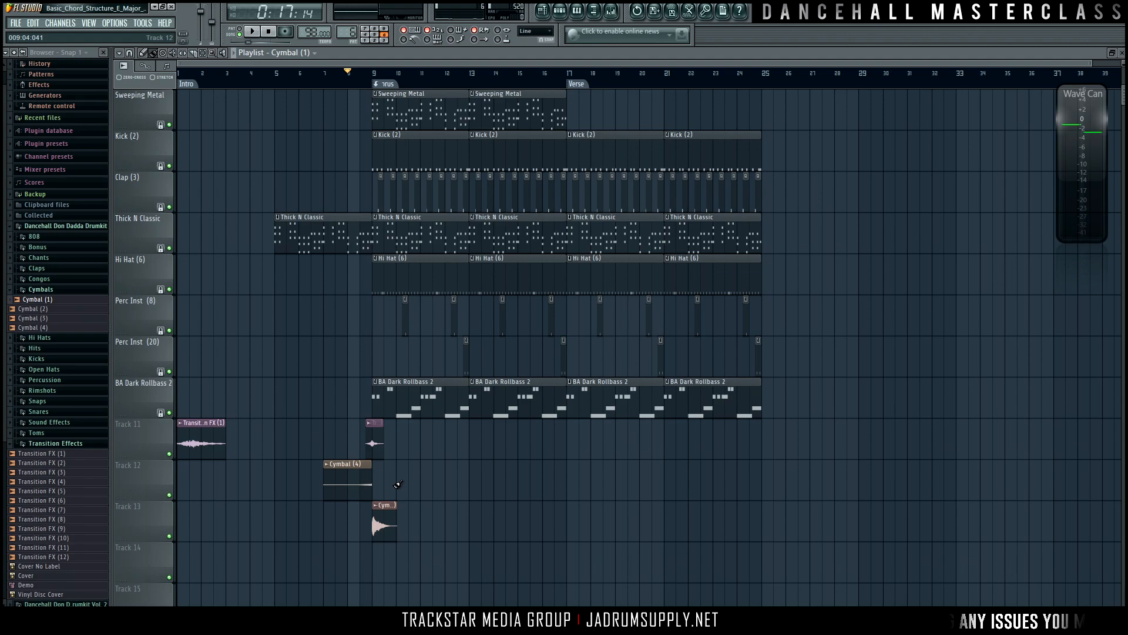
Route the Cymbal (4) and Cymbal (1) channels to mixer tracks 13 and 14
left_click(262, 73)
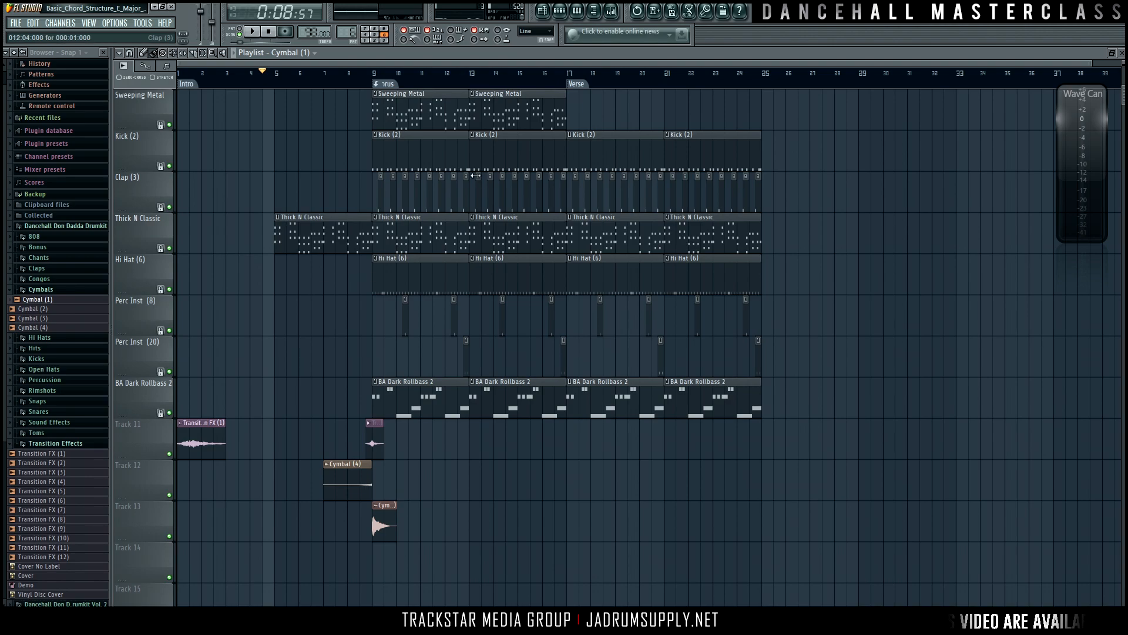
left_click(611, 11)
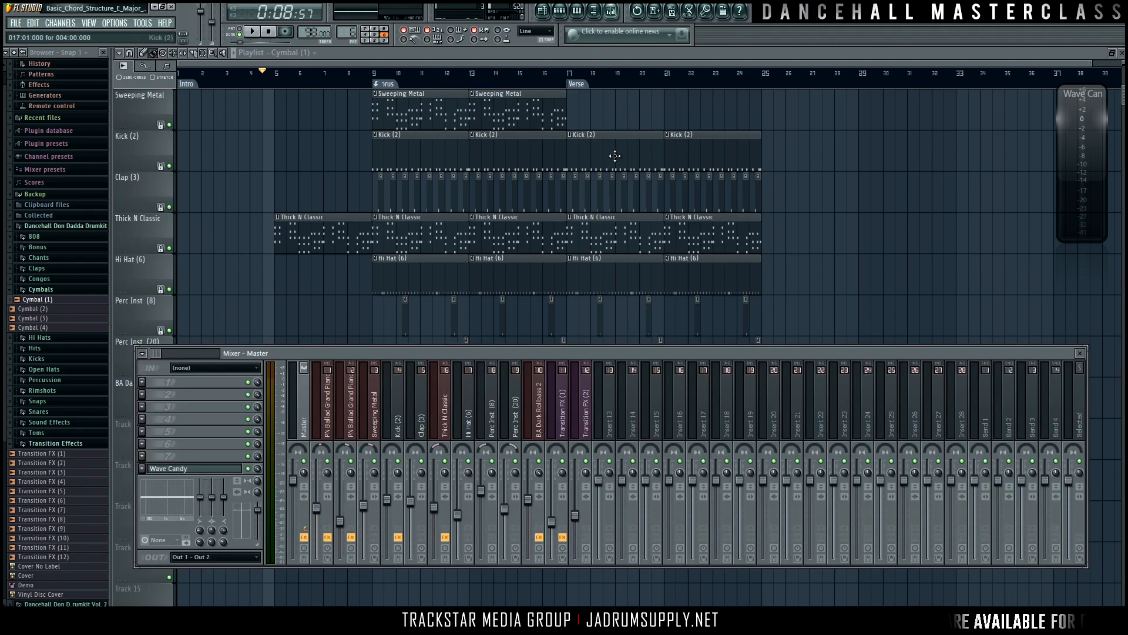
left_click(560, 10)
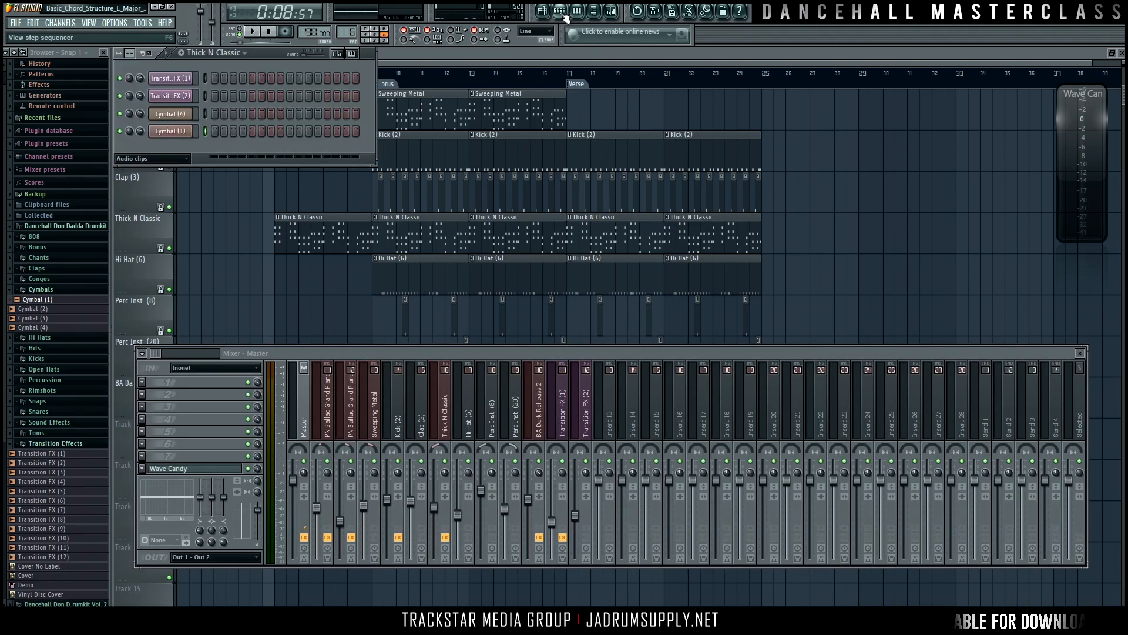
left_click(205, 115)
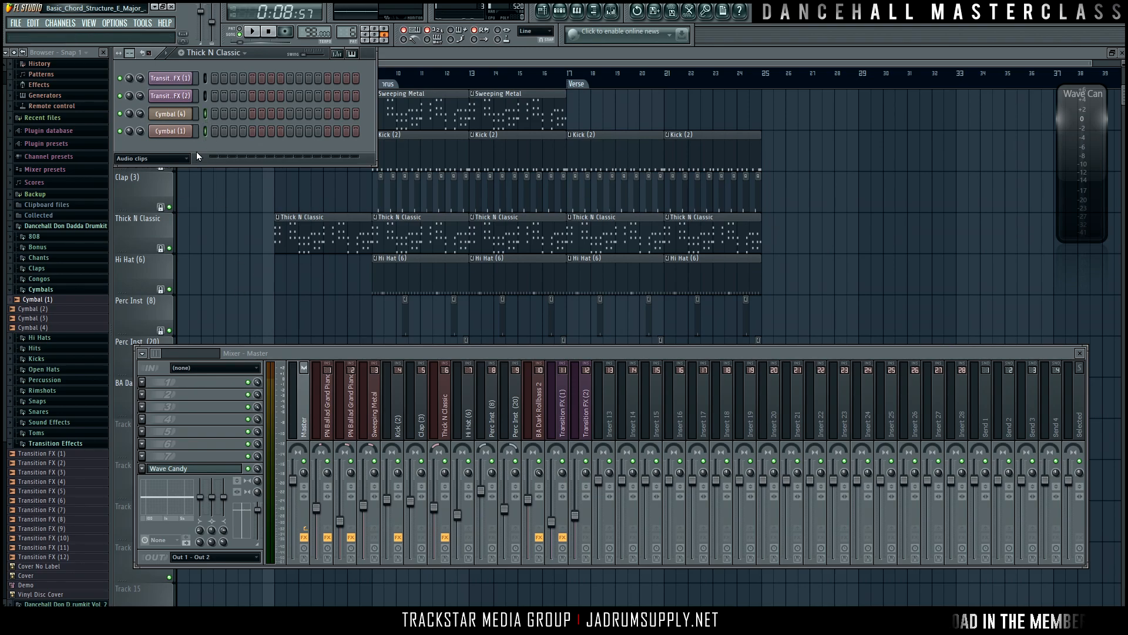
left_click(611, 405)
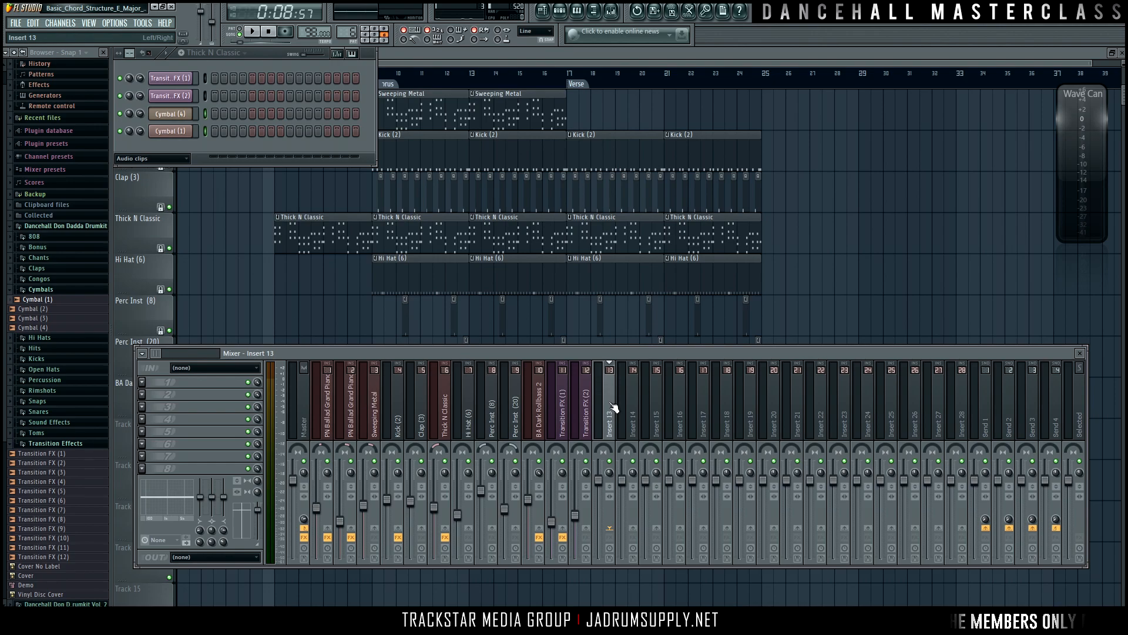
key("ctrl+shift+l")
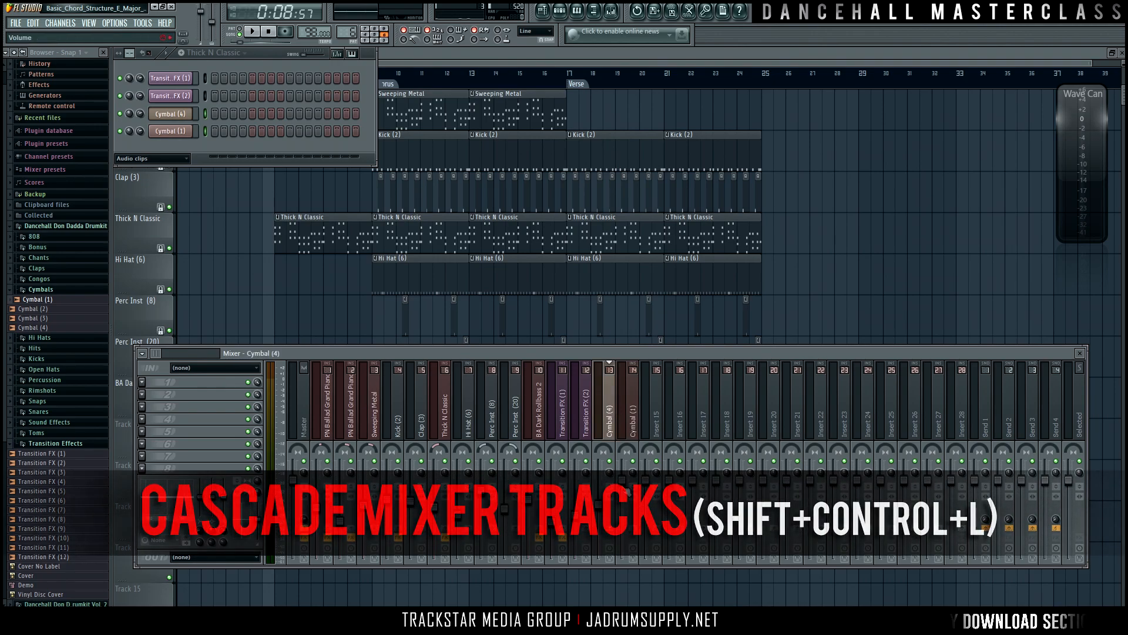
Lower the volumes of the Cymbal (4) and Cymbal (1) mixer tracks and play the chorus entry to check their balance
left_click(623, 511)
key("space")
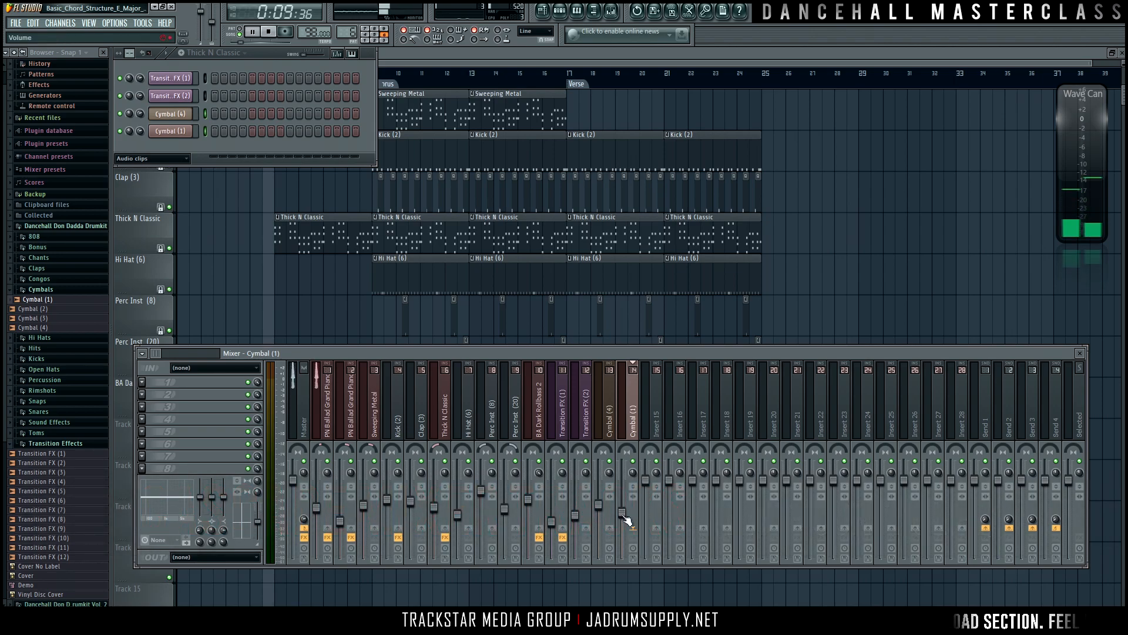
key("space")
right_click(323, 294)
left_click(352, 74)
key("space")
left_click(610, 10)
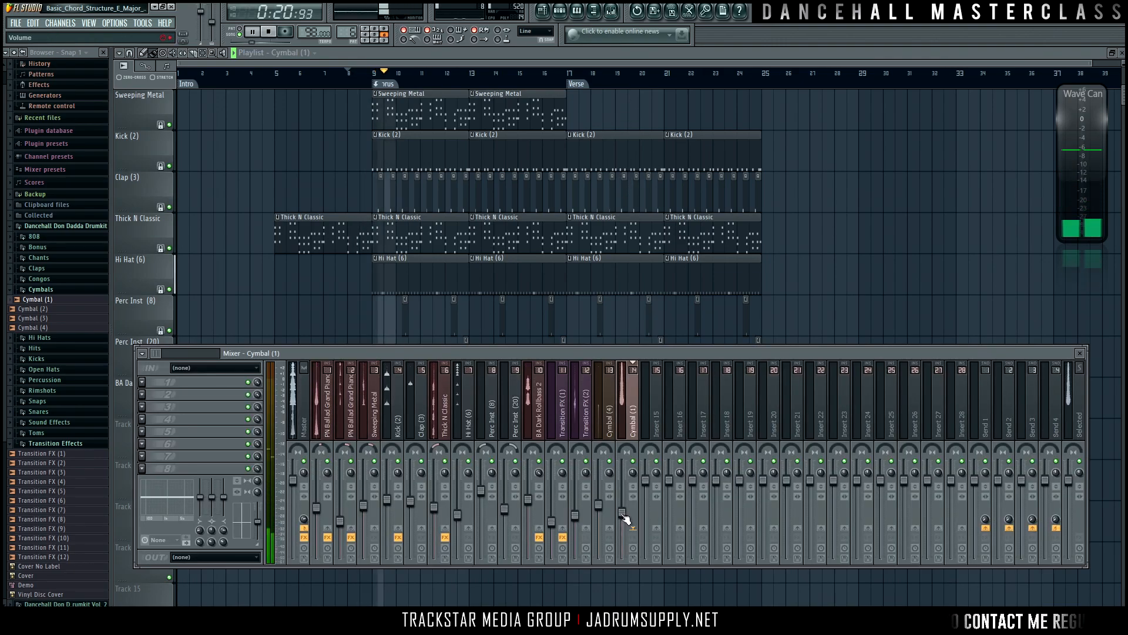
right_click(877, 278)
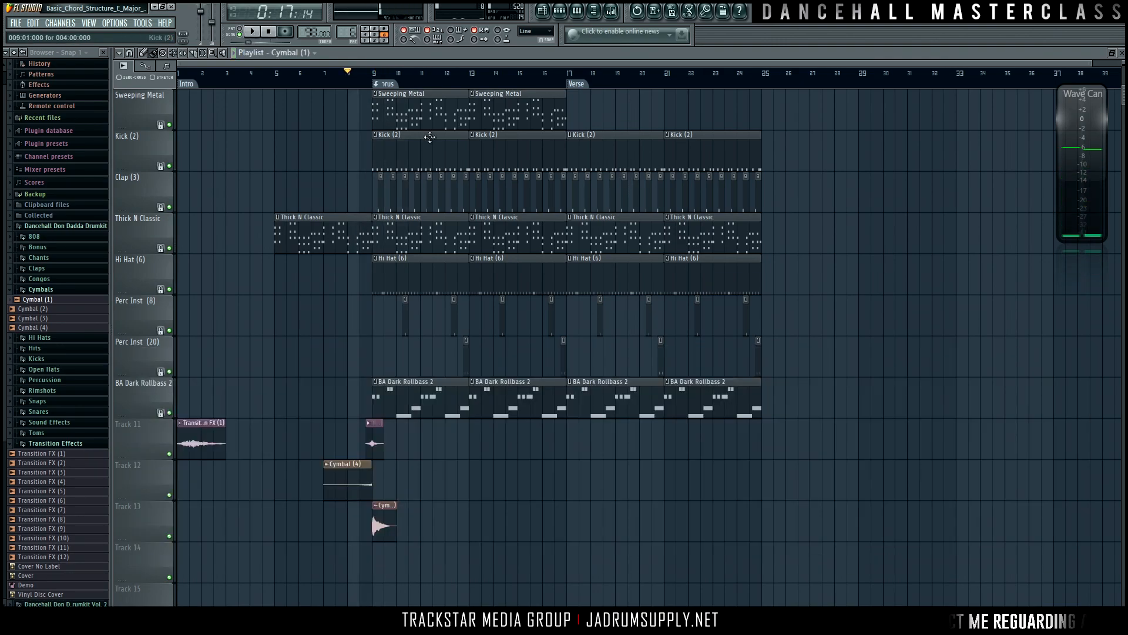
Play the chorus entry again, and play the arrangement from the start of the intro with the transition effects and cymbals
key("space")
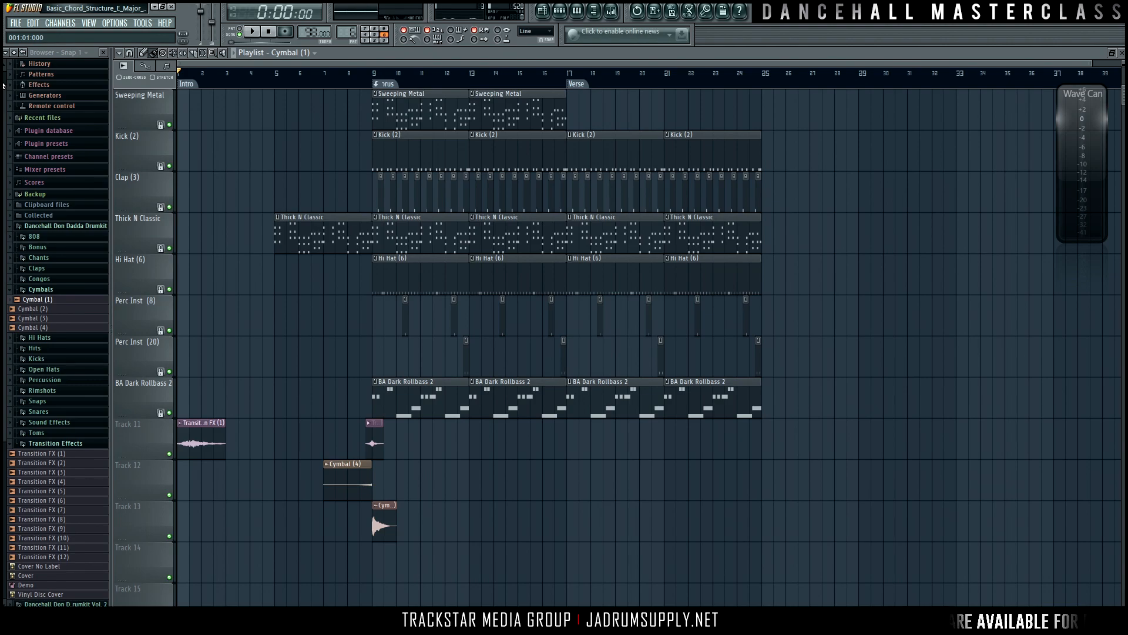
key("space")
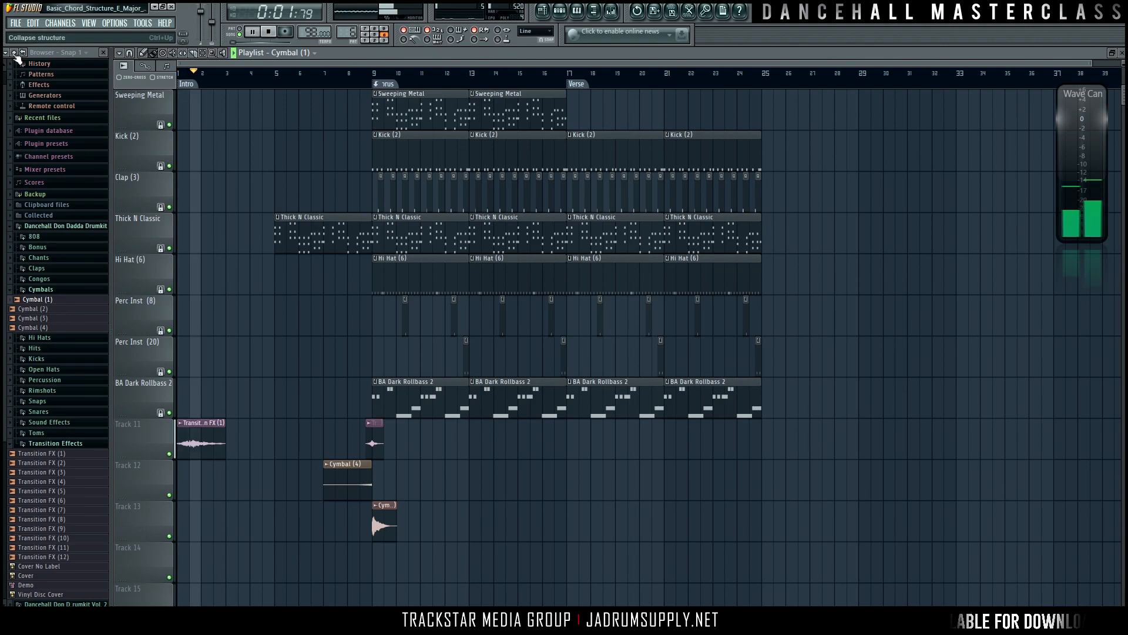